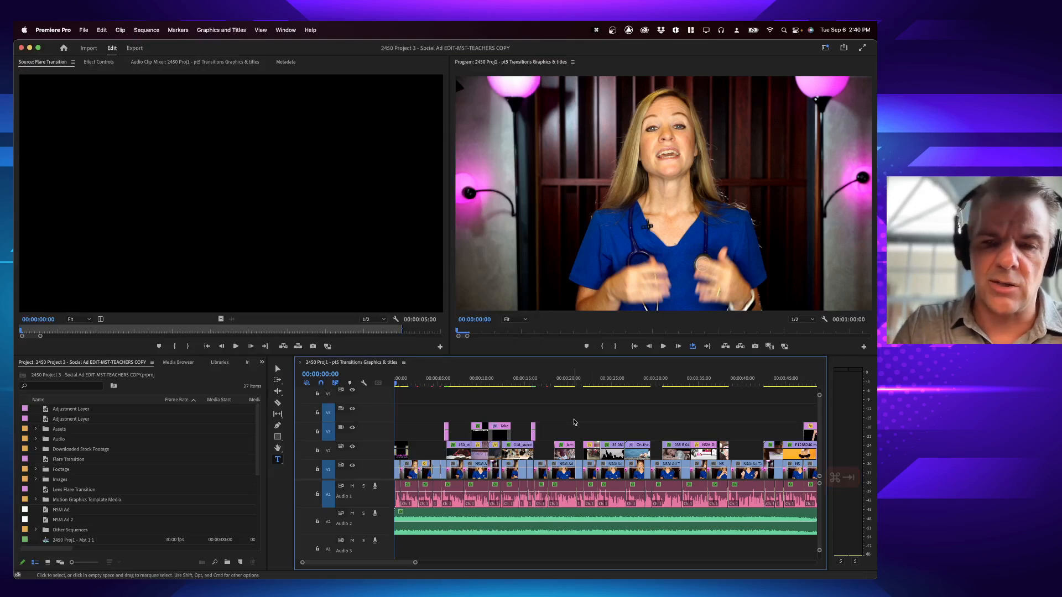
Move all the B-roll and overlay clips above the A-roll up one video track, leaving V2 empty
key("minus")
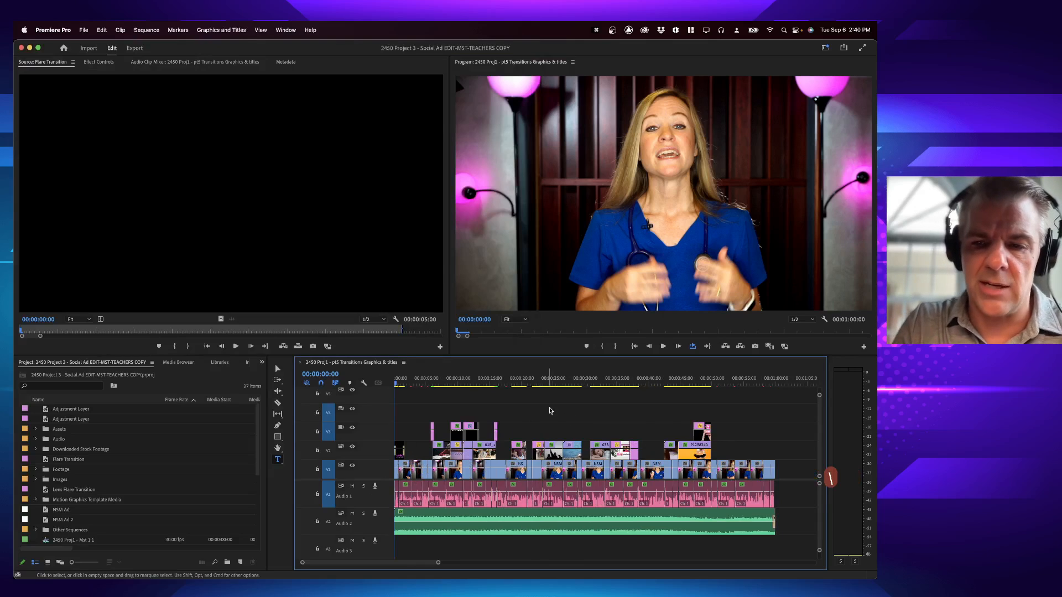
left_click_drag(767, 408, 381, 449)
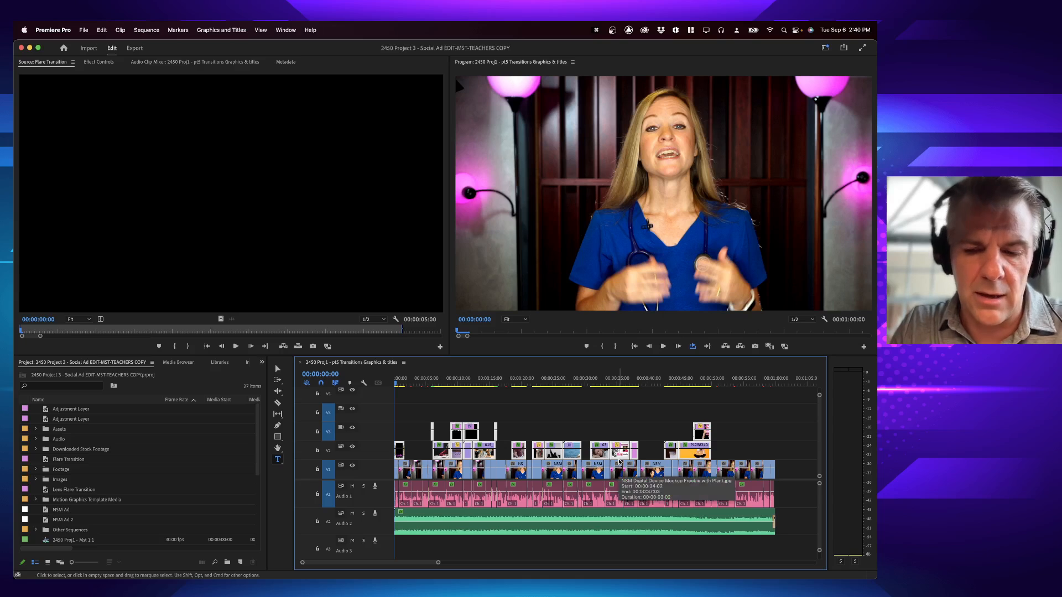
key("alt+Up")
key("alt+Up")
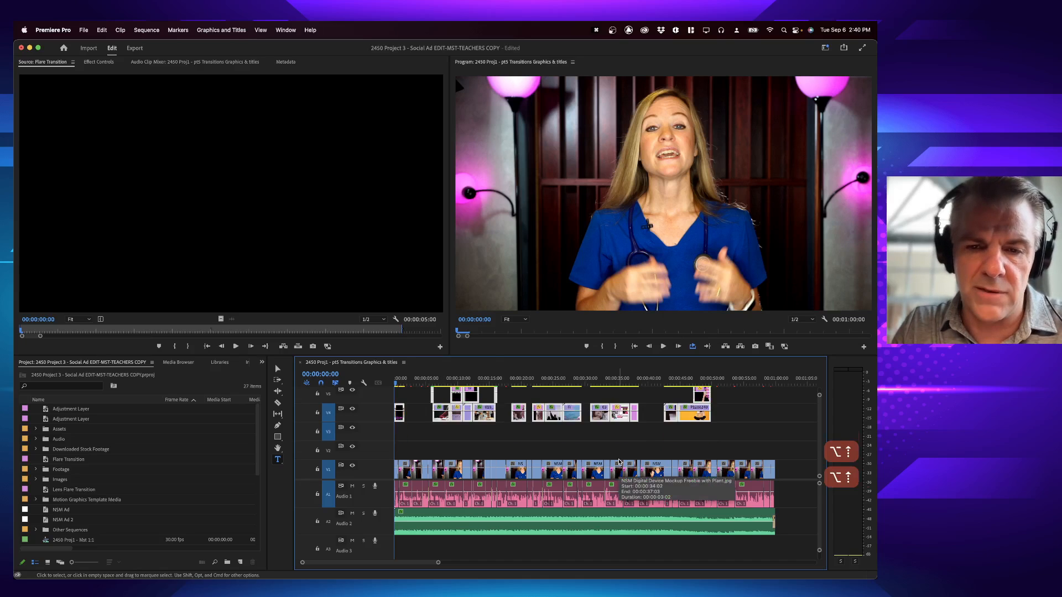
key("alt+Down")
key("alt+Down")
key("alt+Up")
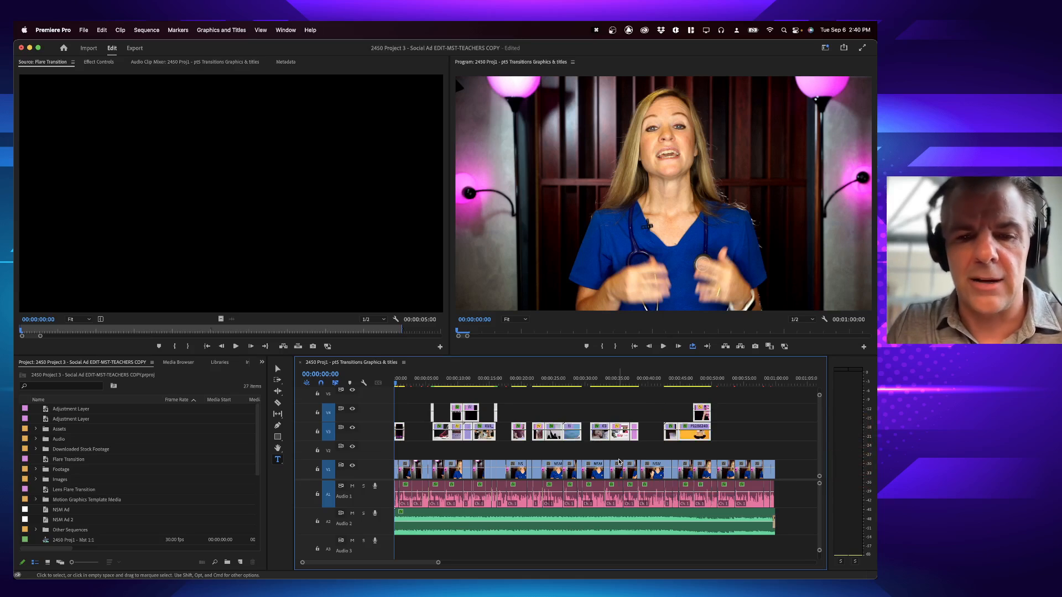
left_click(425, 452)
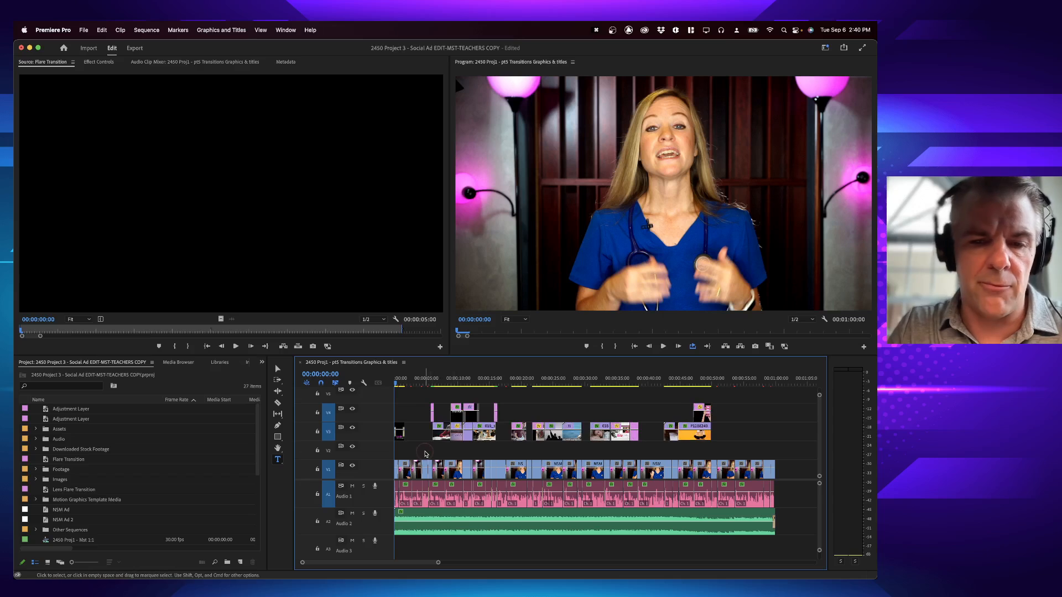
Create a new adjustment layer using the 1920 × 1080, 30.00 fps, square-pixel settings
left_click(241, 562)
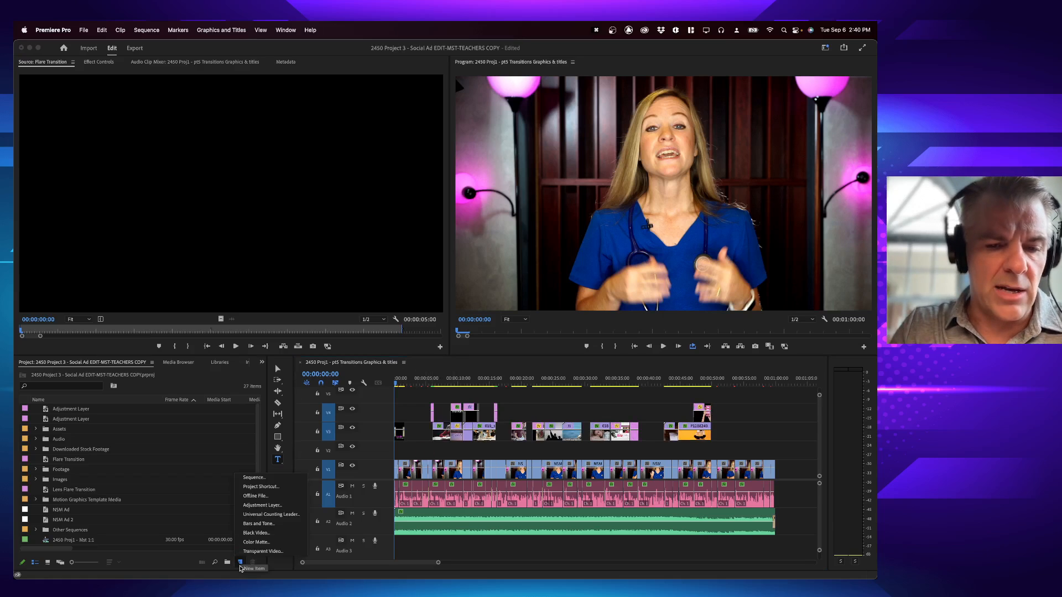
left_click(262, 506)
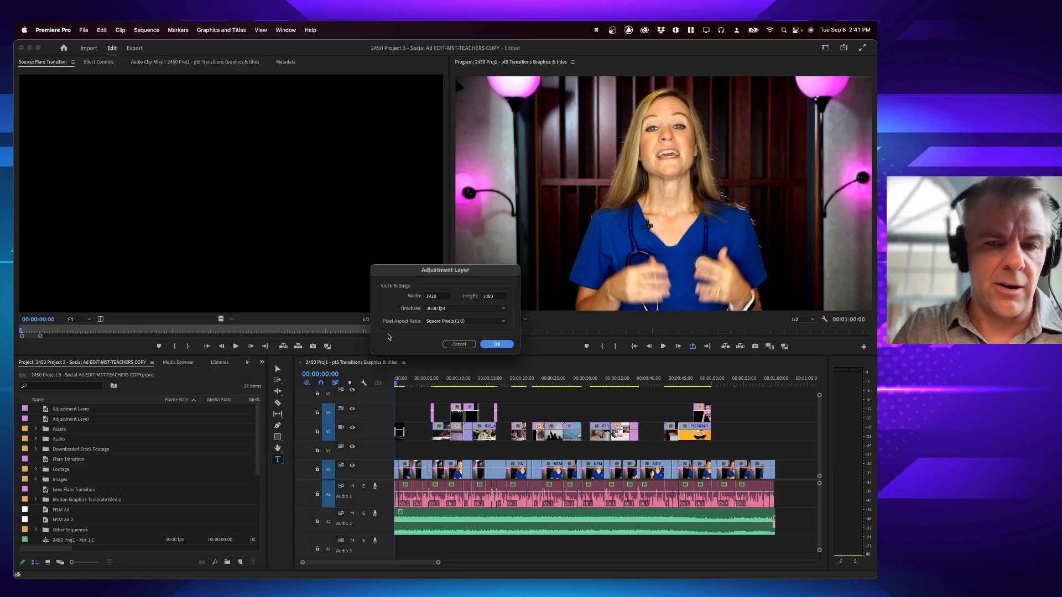
key("Return")
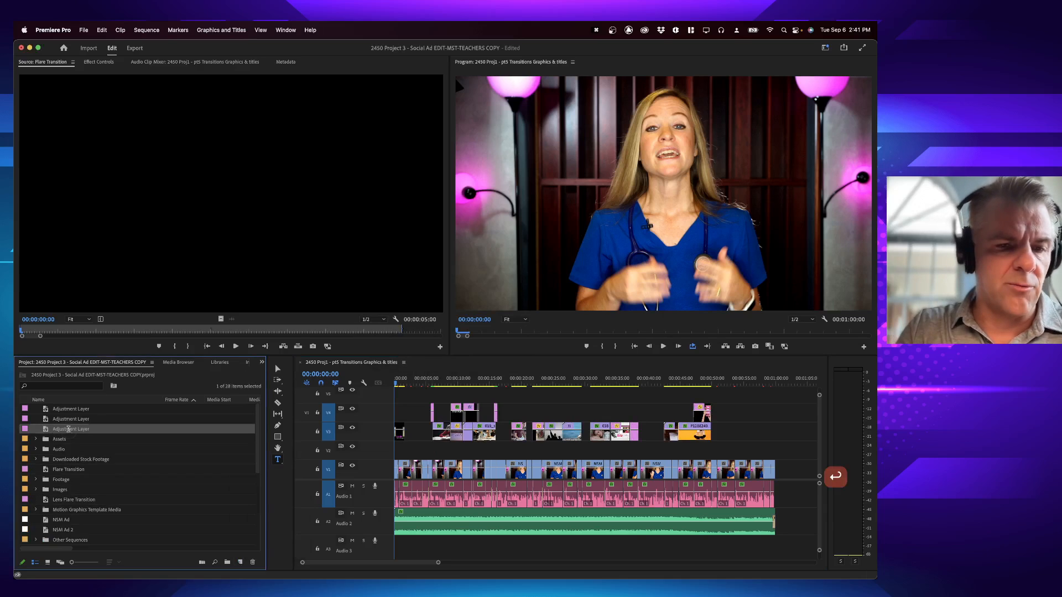
Rename the new adjustment layer in the project as "Color Correction A Roll"
left_click(69, 430)
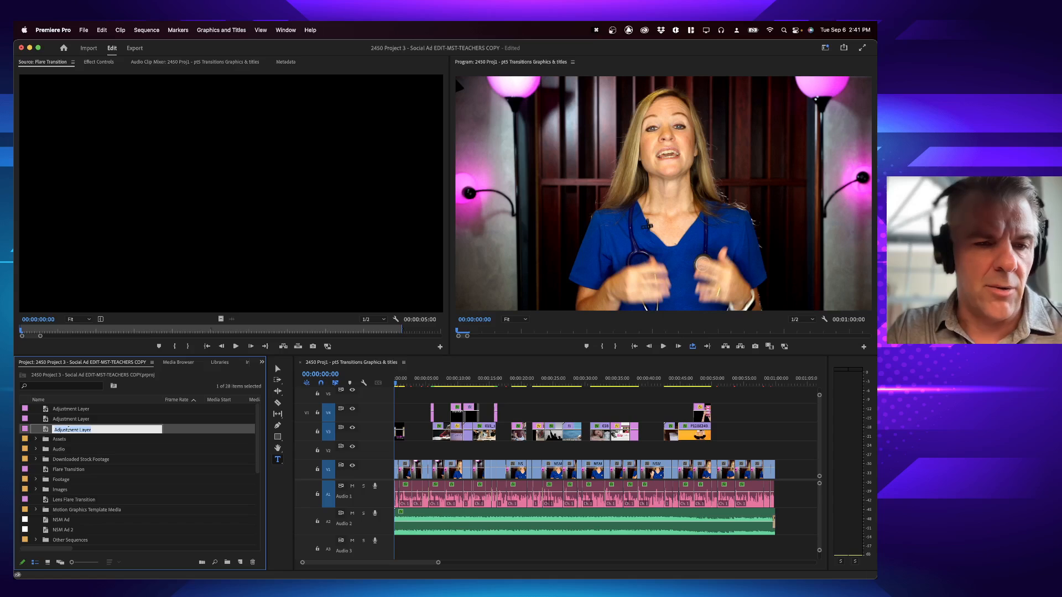
type("A Roll")
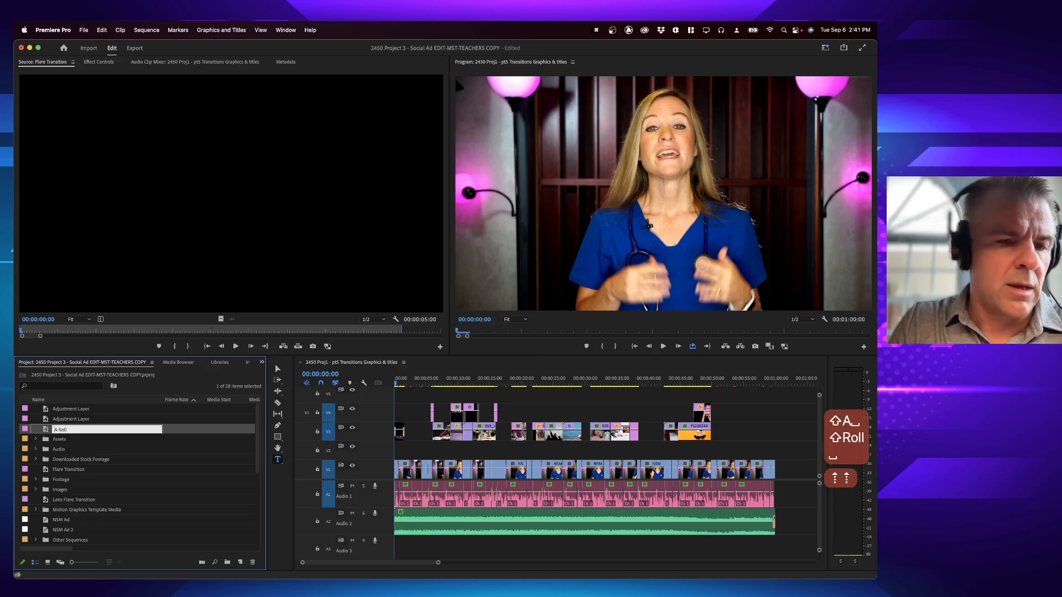
key("Up")
key("Up")
type("C")
type("olor Correc")
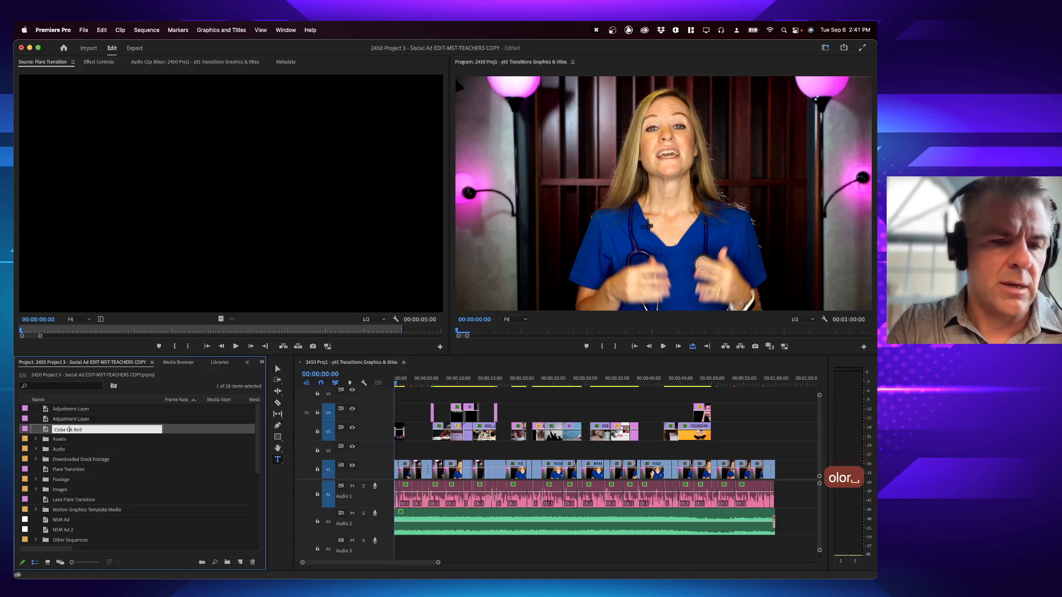
type("tion")
key("Return")
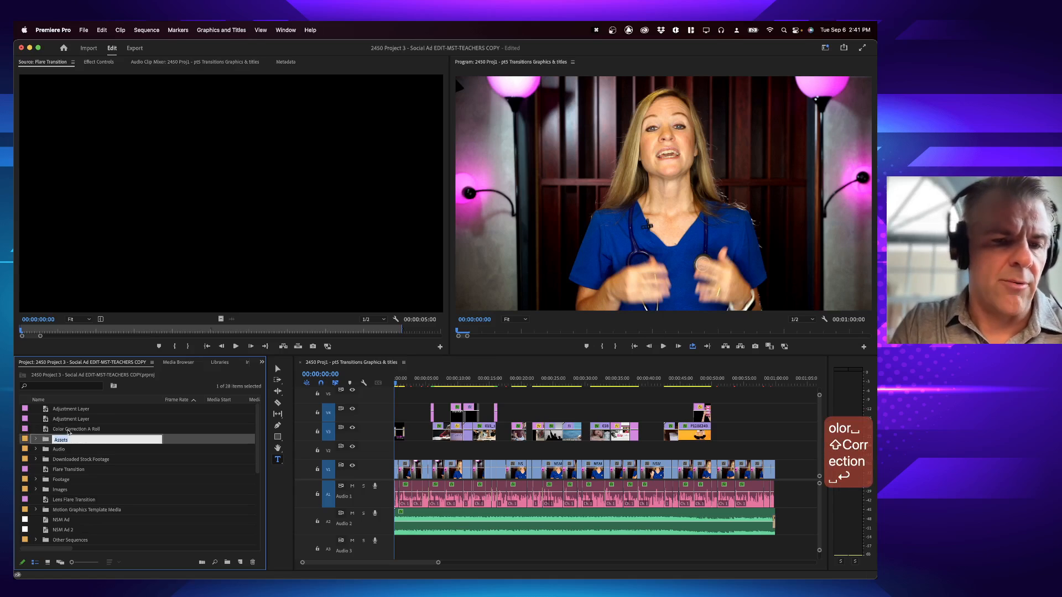
Place the Color Correction A Roll layer on V2, extend it over the entire A-roll, and select it
left_click_drag(47, 429, 775, 447)
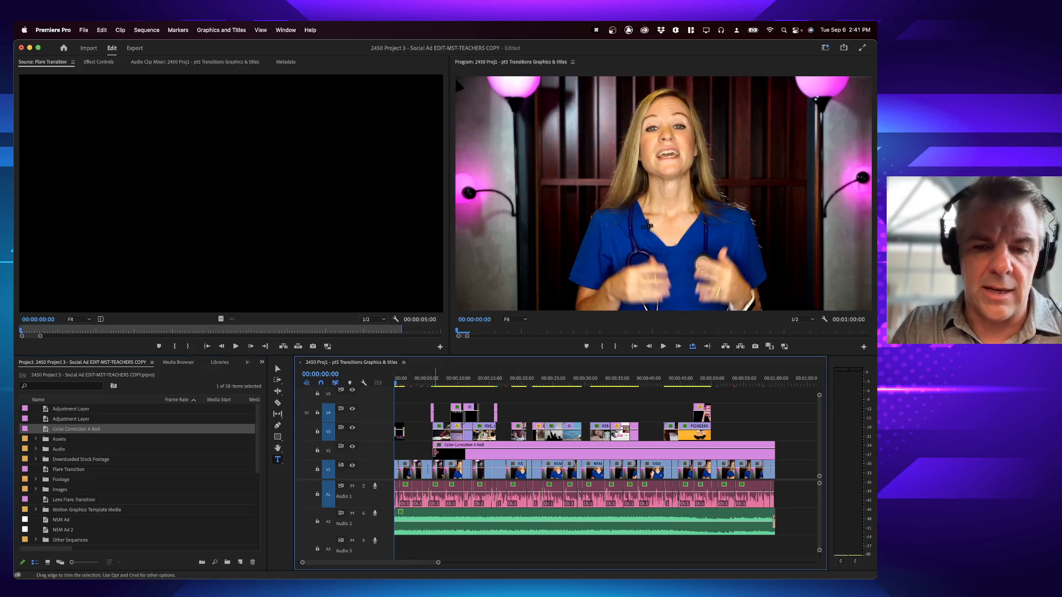
left_click_drag(433, 451, 375, 450)
key("space")
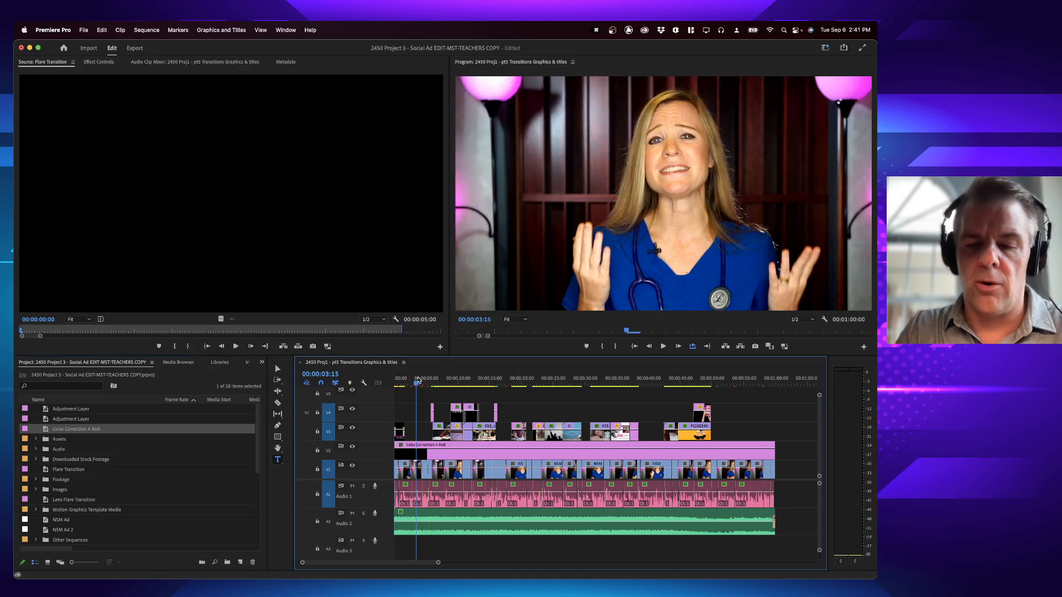
left_click(417, 455)
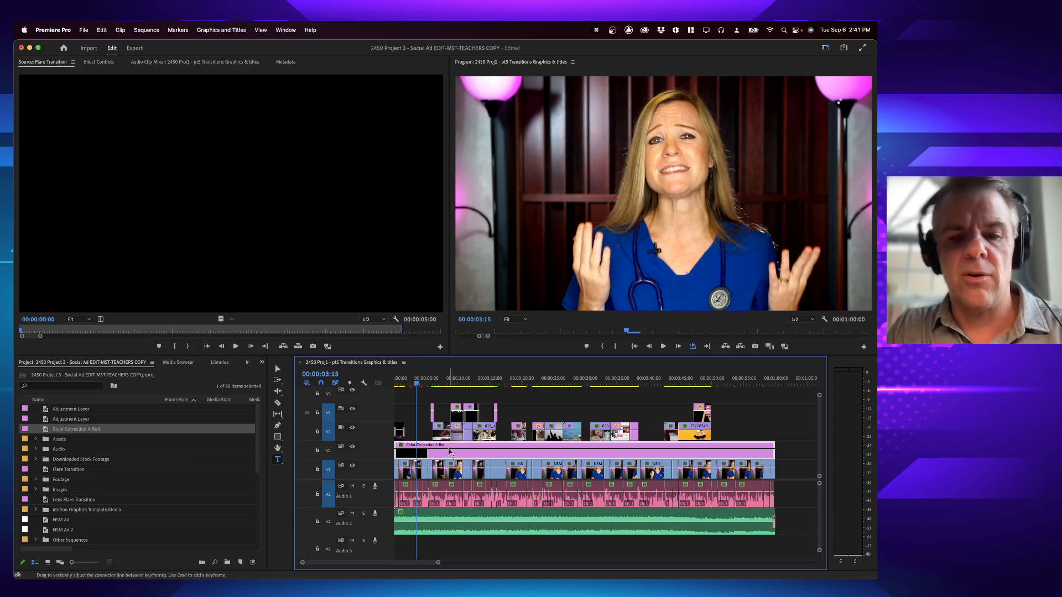
Switch to the Word project instructions to review the color correction requirements, and return to Premiere Pro
key("super+Tab")
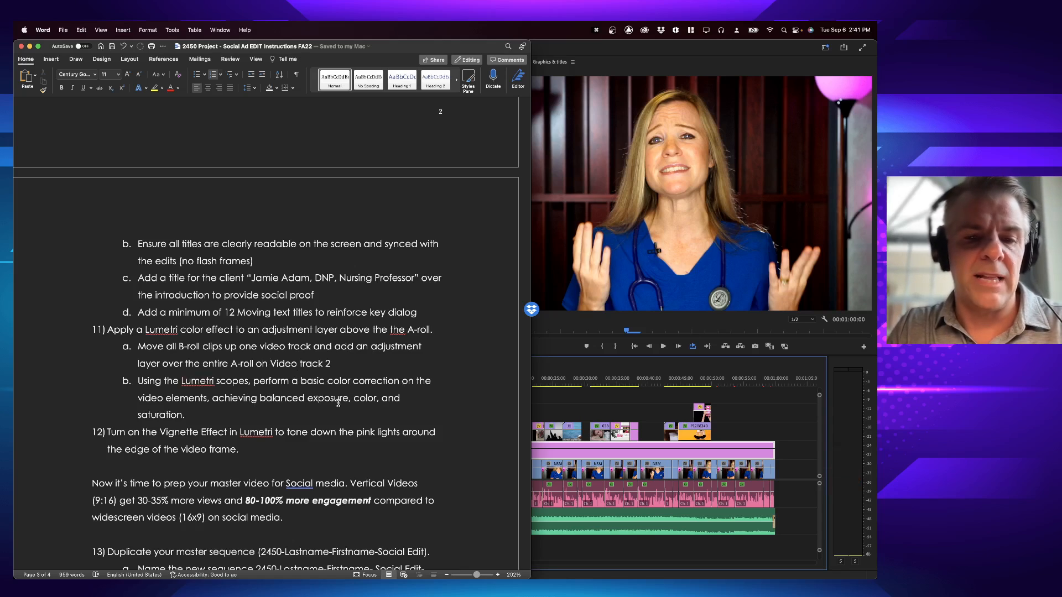
key("super+Tab")
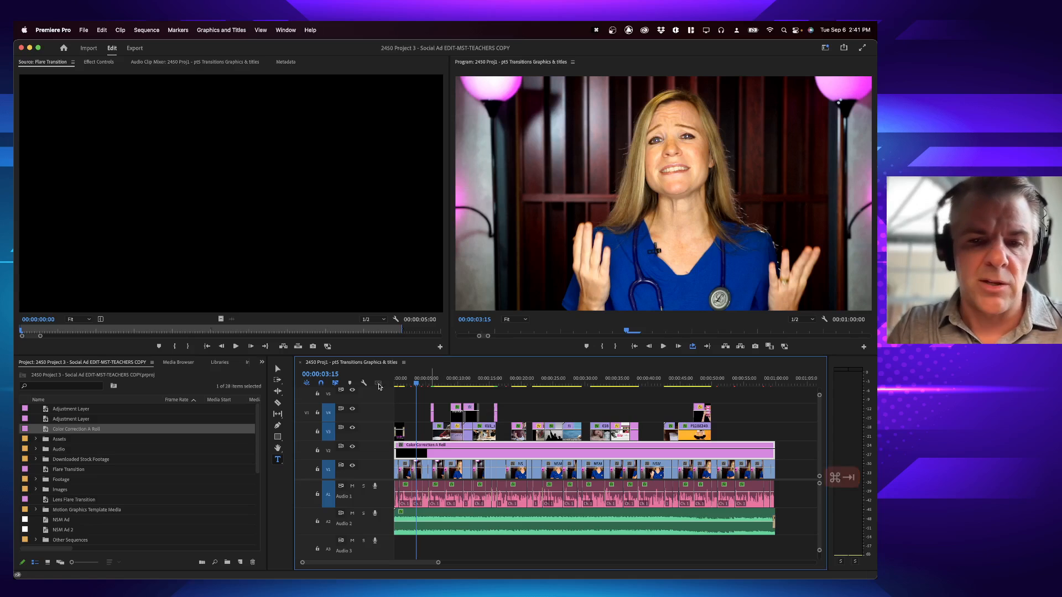
Hide video tracks V3 and V4 to expose the A-roll, and park the playhead at 00:00:34:08
left_click(413, 384)
left_click_drag(414, 385, 450, 385)
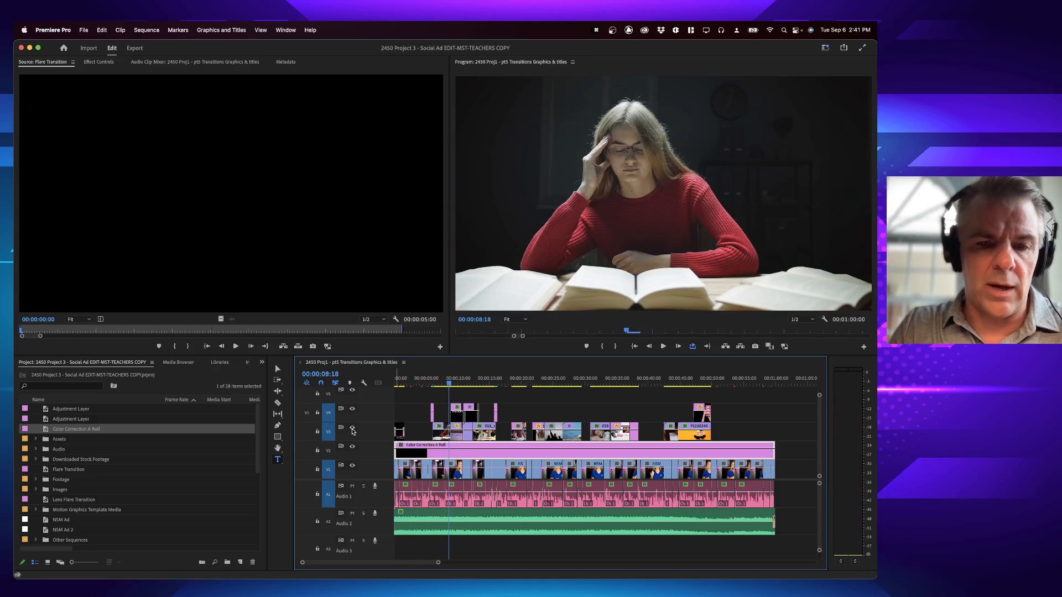
left_click(353, 429)
left_click(353, 412)
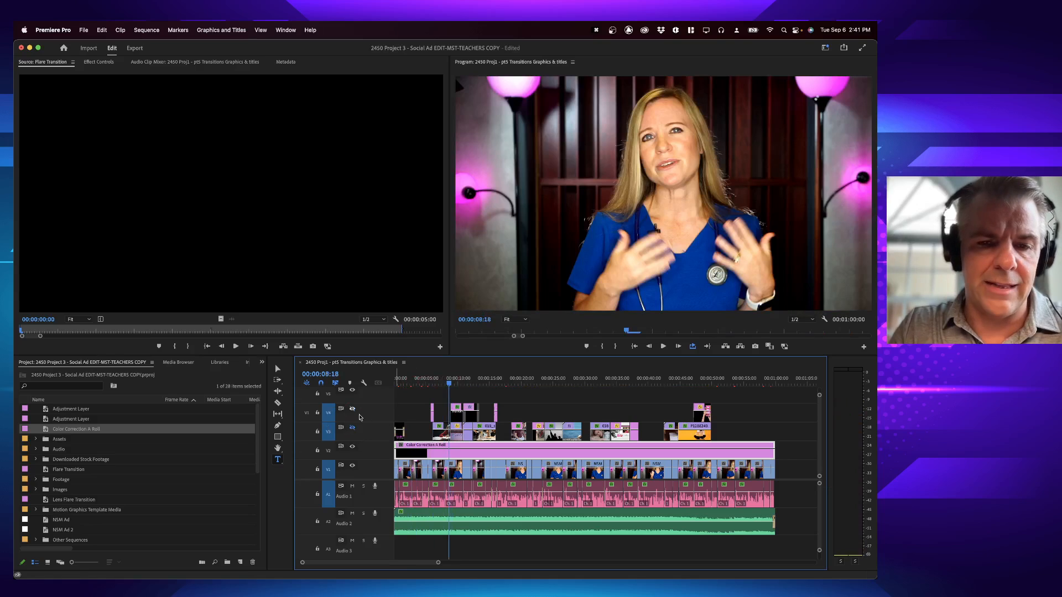
left_click_drag(466, 384, 550, 384)
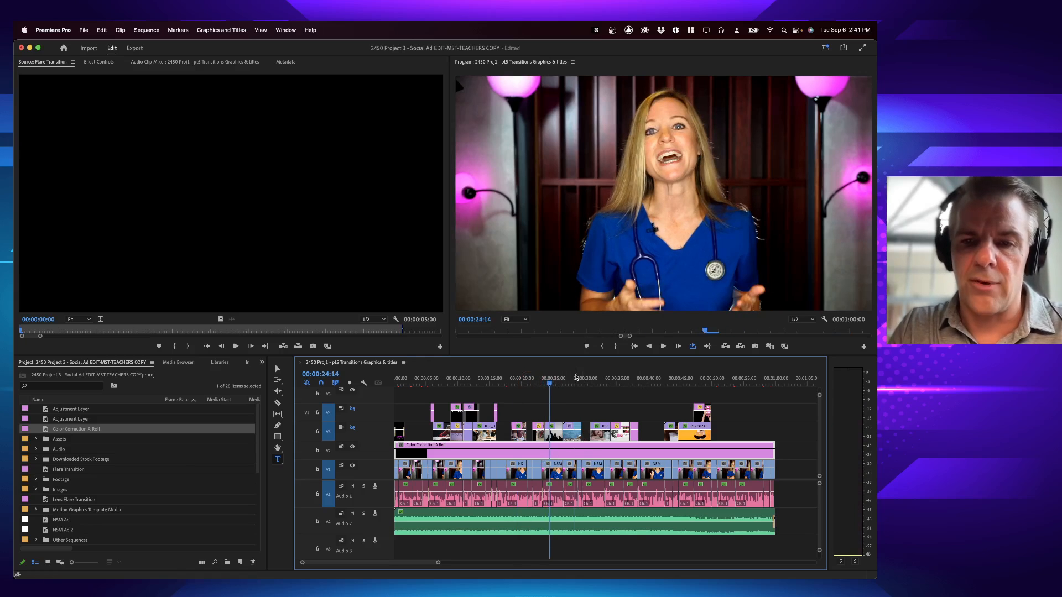
left_click(613, 379)
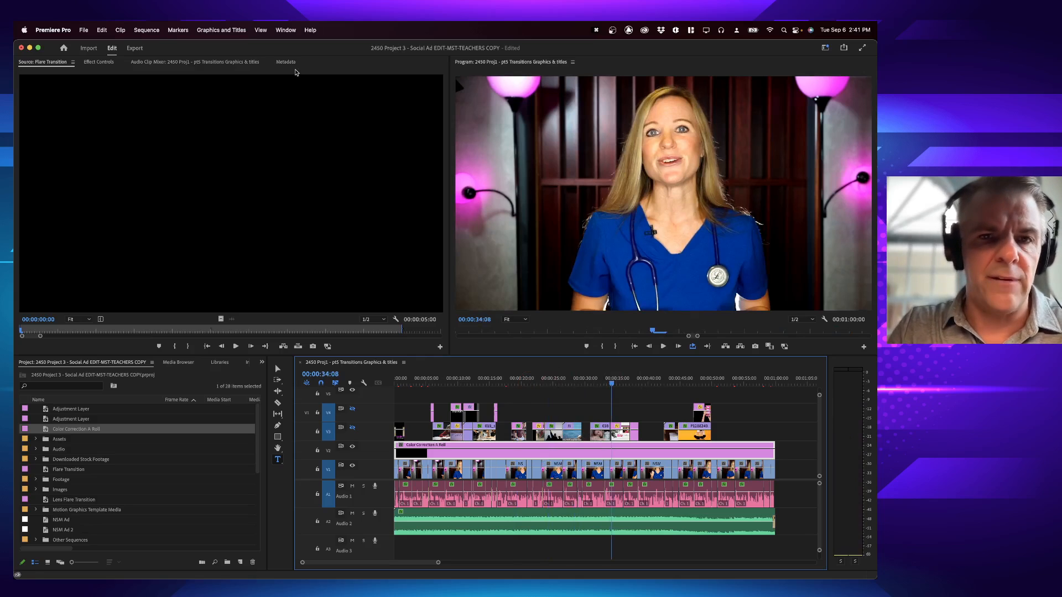
Display the Lumetri Color controls and the Lumetri Scopes
left_click(284, 27)
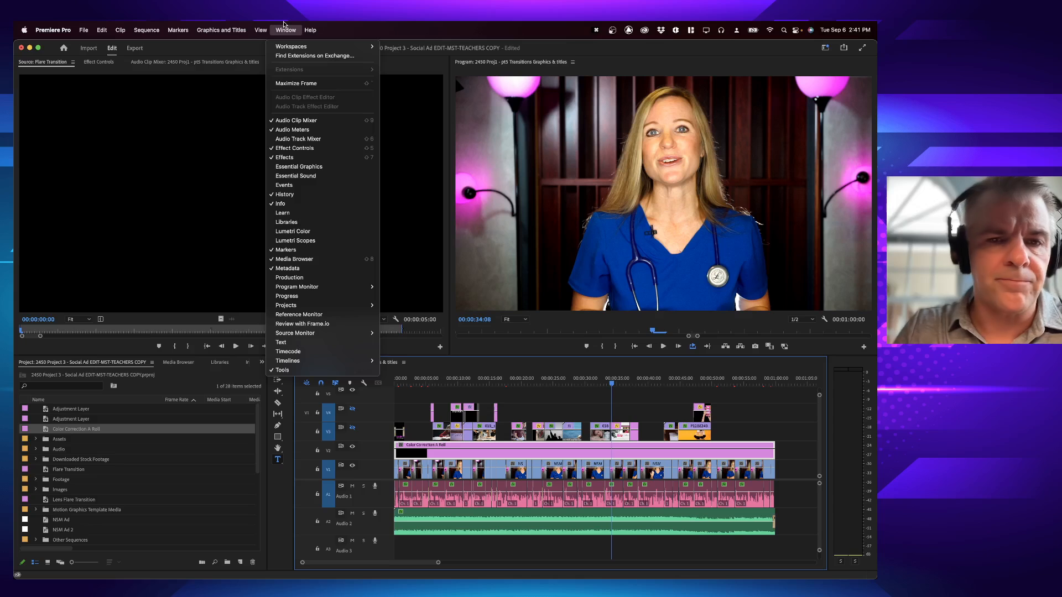
left_click(295, 232)
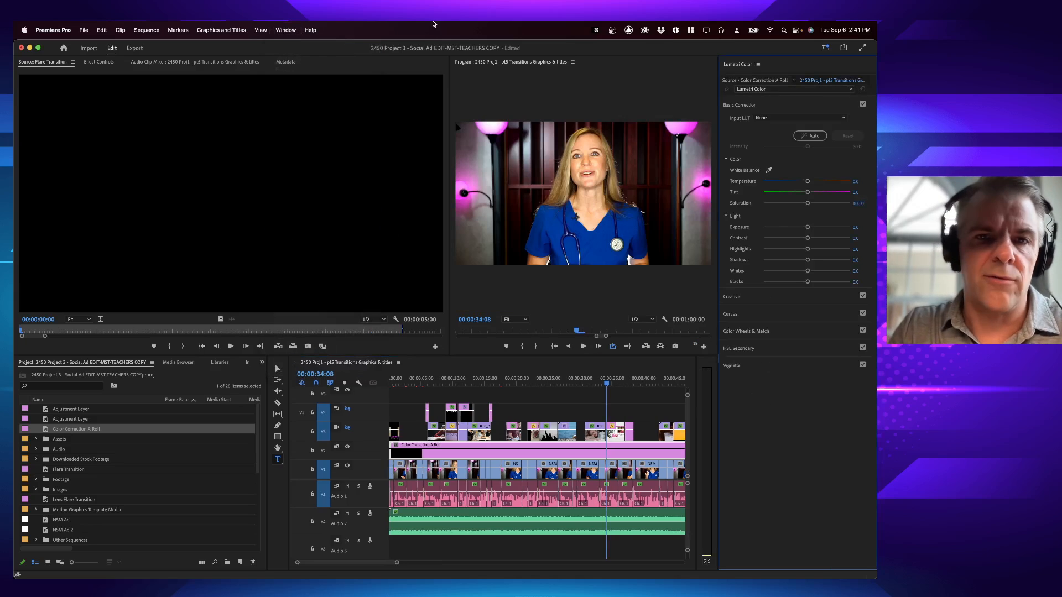
left_click(299, 31)
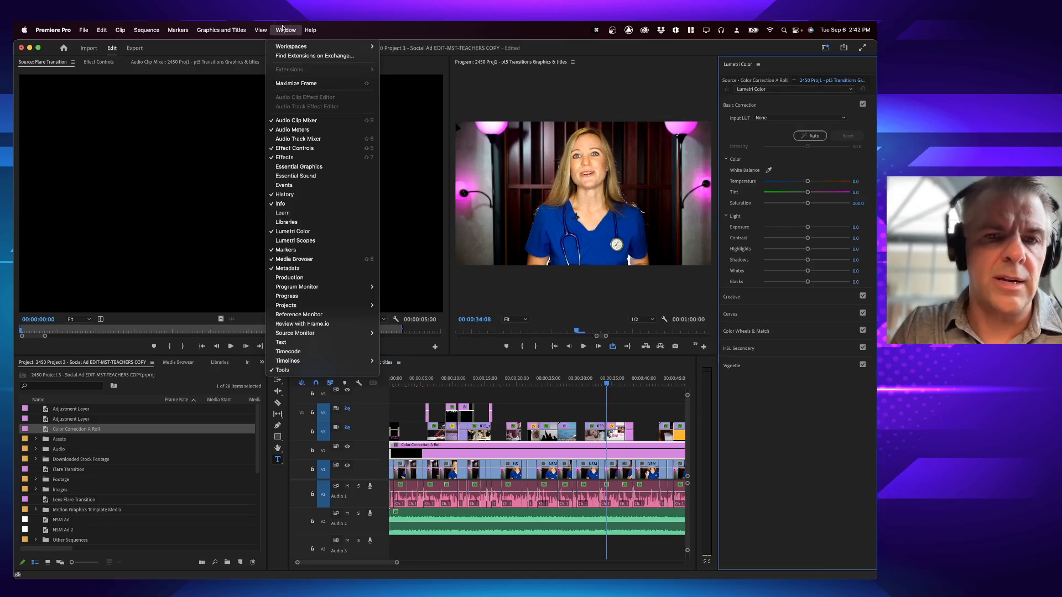
left_click(292, 242)
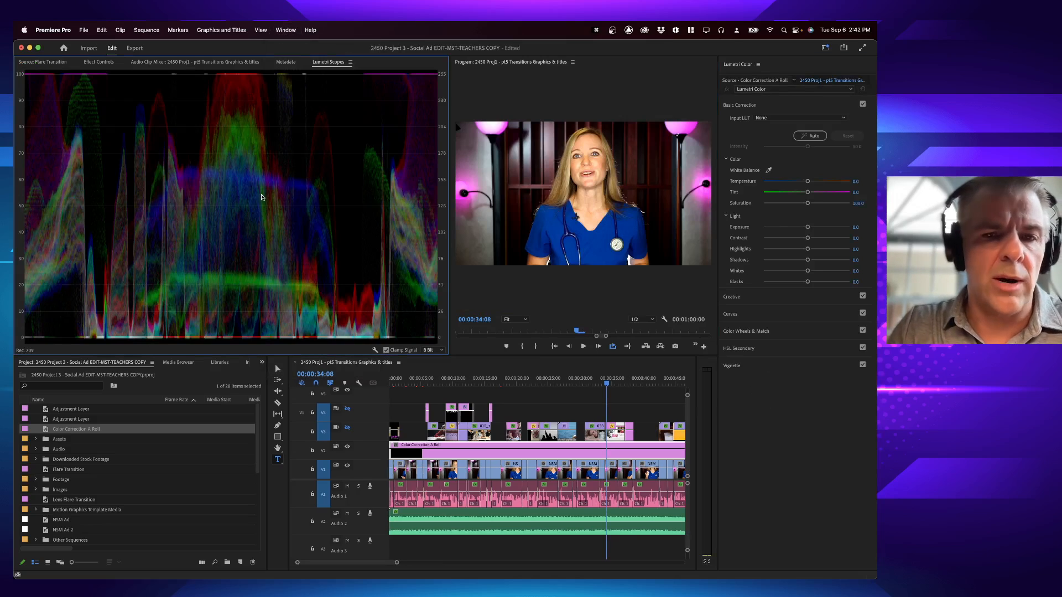
Add the Vectorscope YUV and Parade (RGB) scopes alongside the waveform, leaving the Histogram turned off
right_click(217, 195)
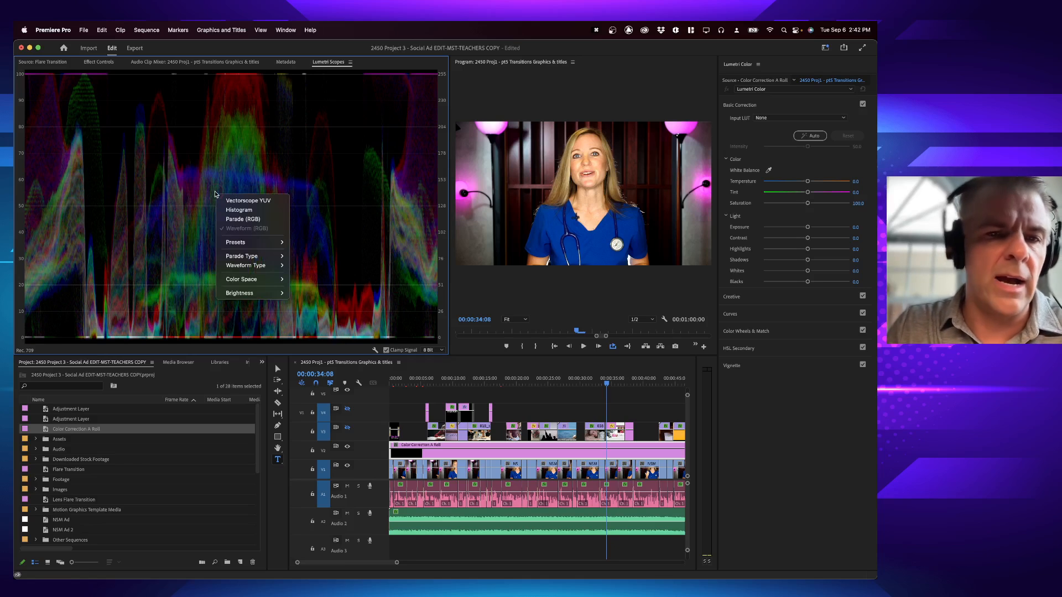
left_click(192, 202)
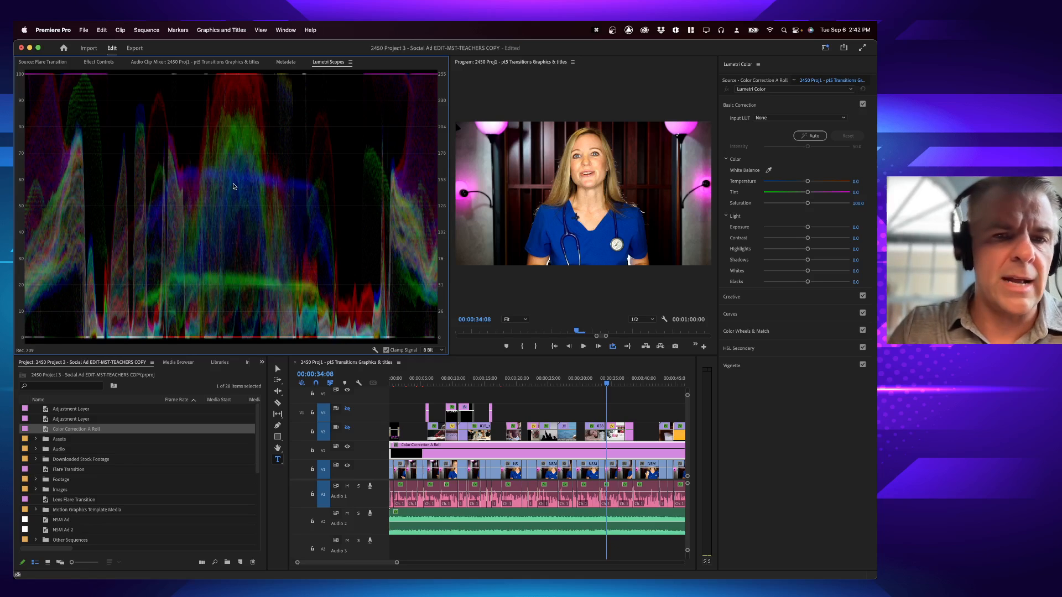
right_click(233, 186)
left_click(246, 194)
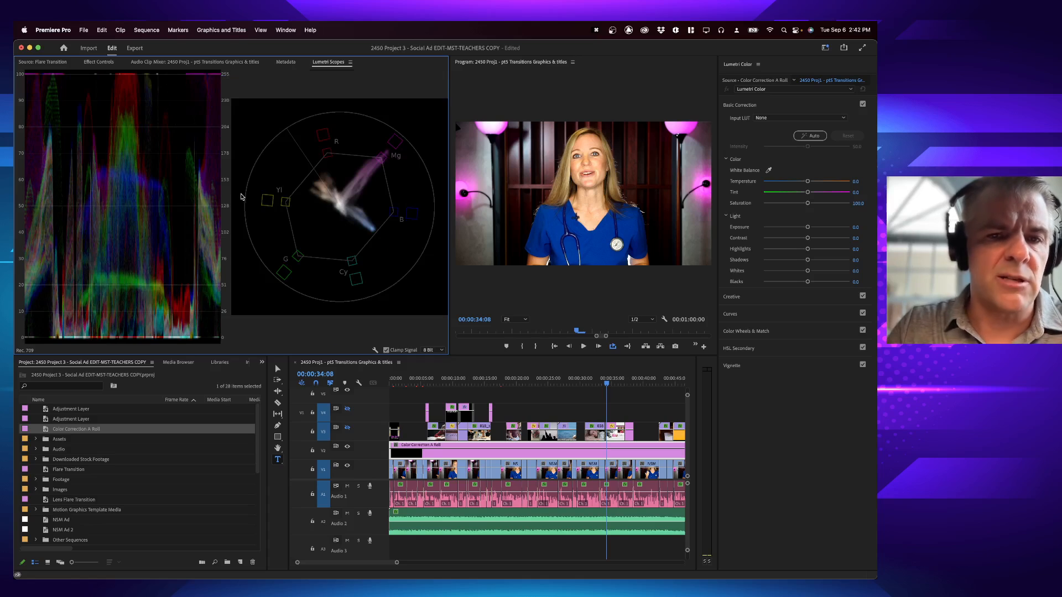
right_click(240, 196)
left_click(255, 213)
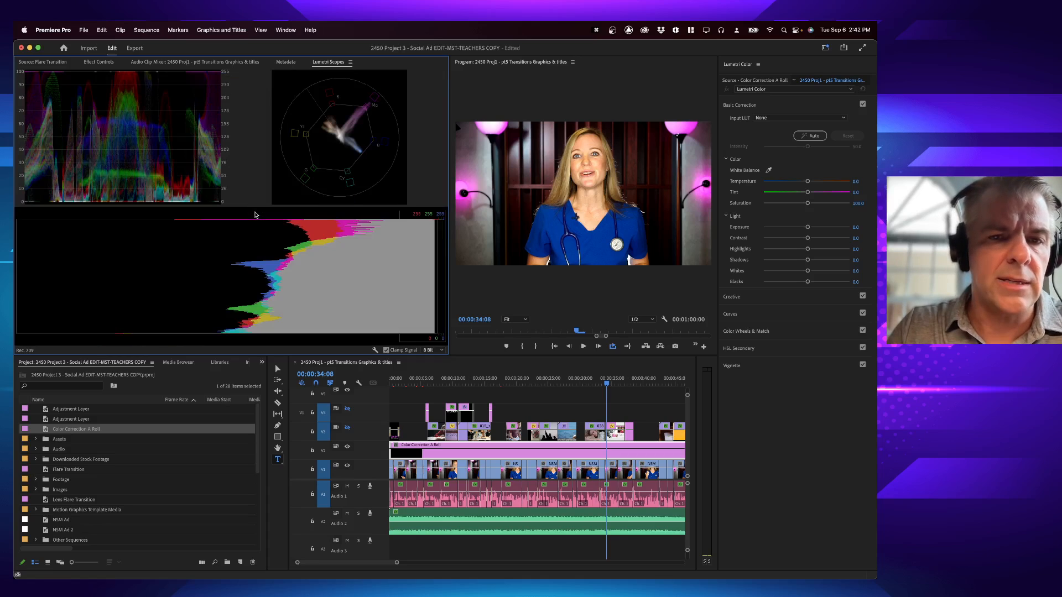
right_click(256, 215)
left_click(268, 241)
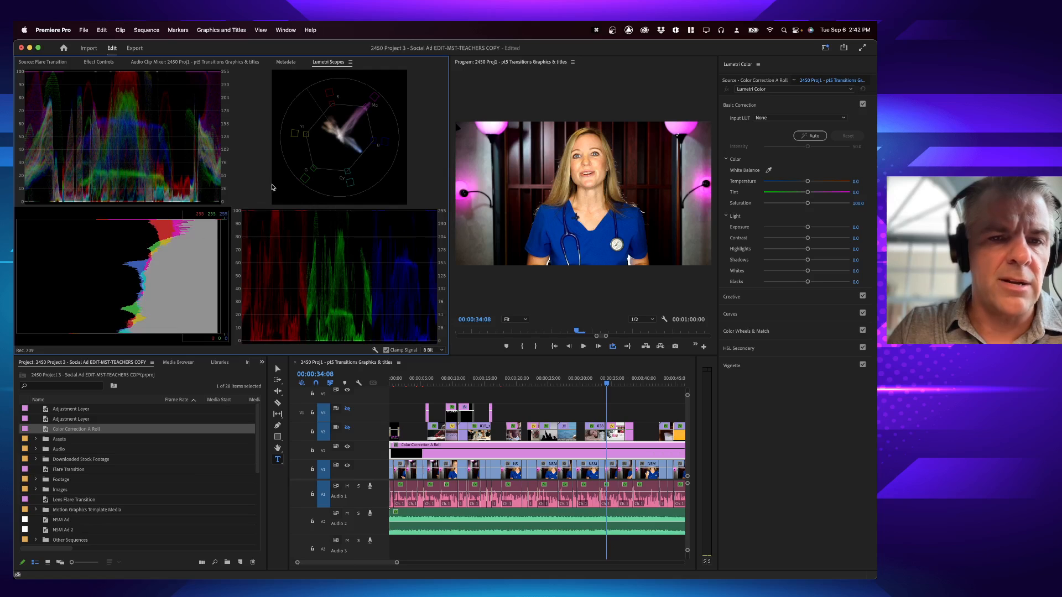
right_click(186, 259)
left_click(207, 278)
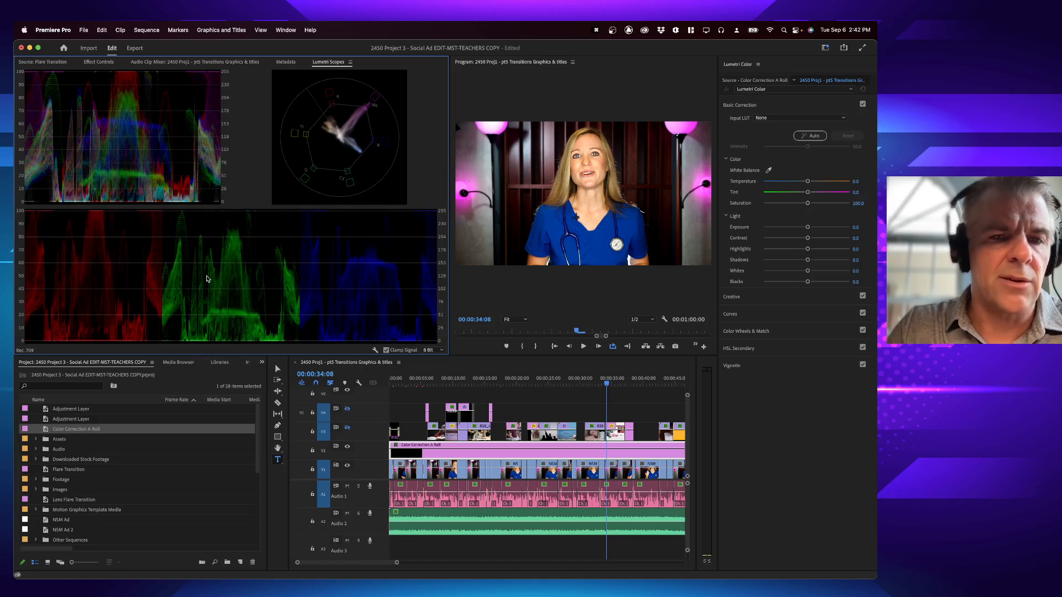
Set the waveform scope's type to Luma
right_click(171, 262)
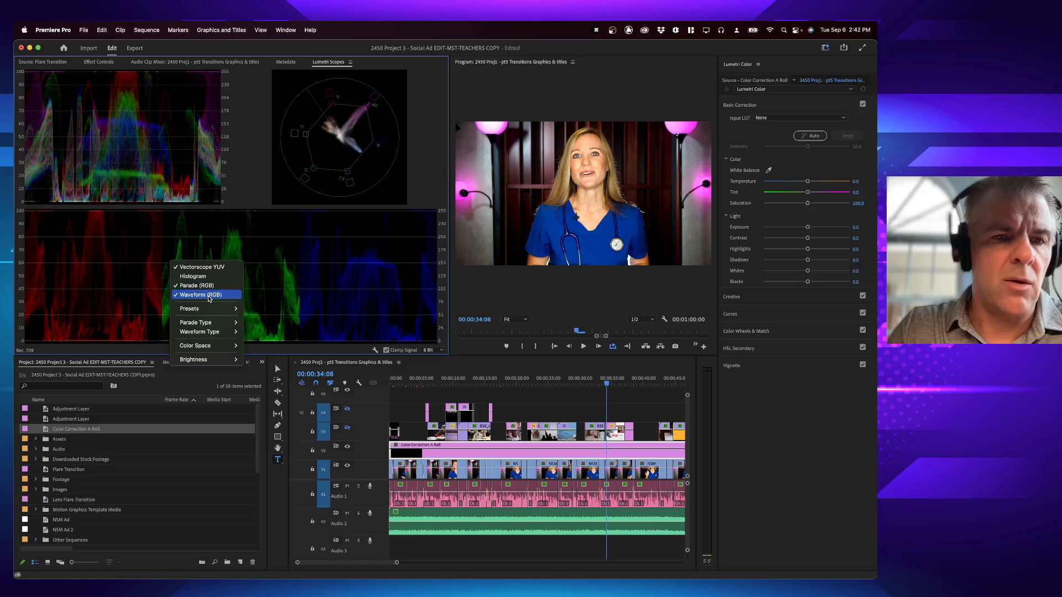
mouse_move(215, 323)
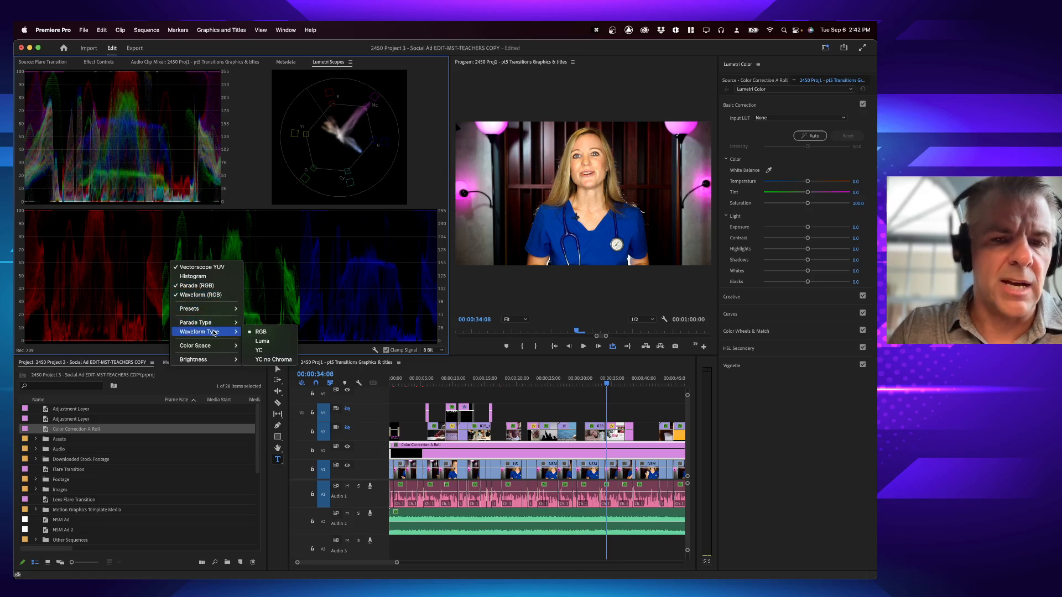
left_click(263, 341)
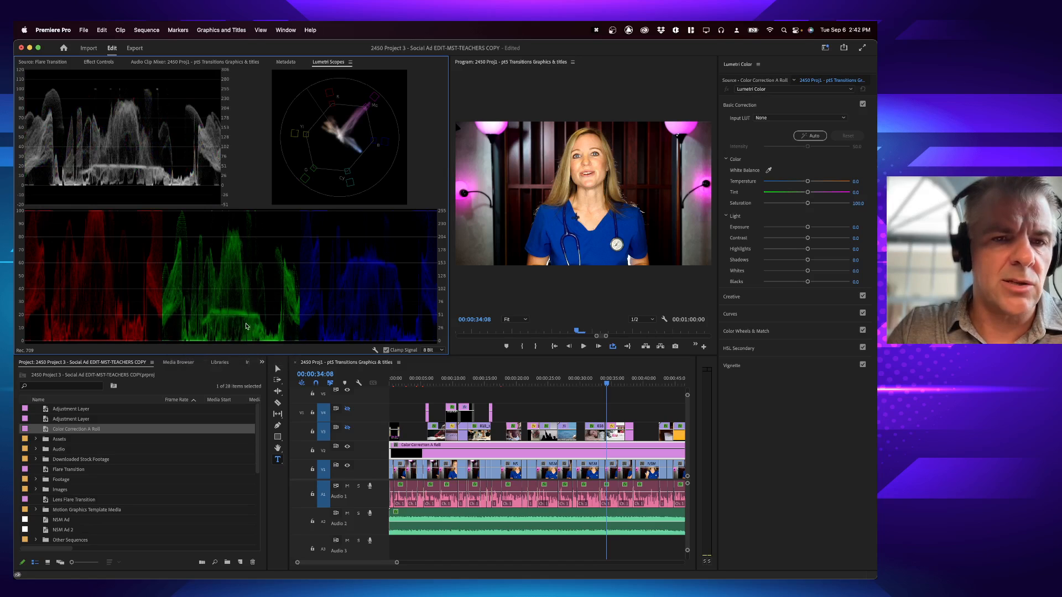
Turn off the Vectorscope YUV and Parade (RGB) scopes, leaving only the Waveform (Luma) on display
right_click(135, 160)
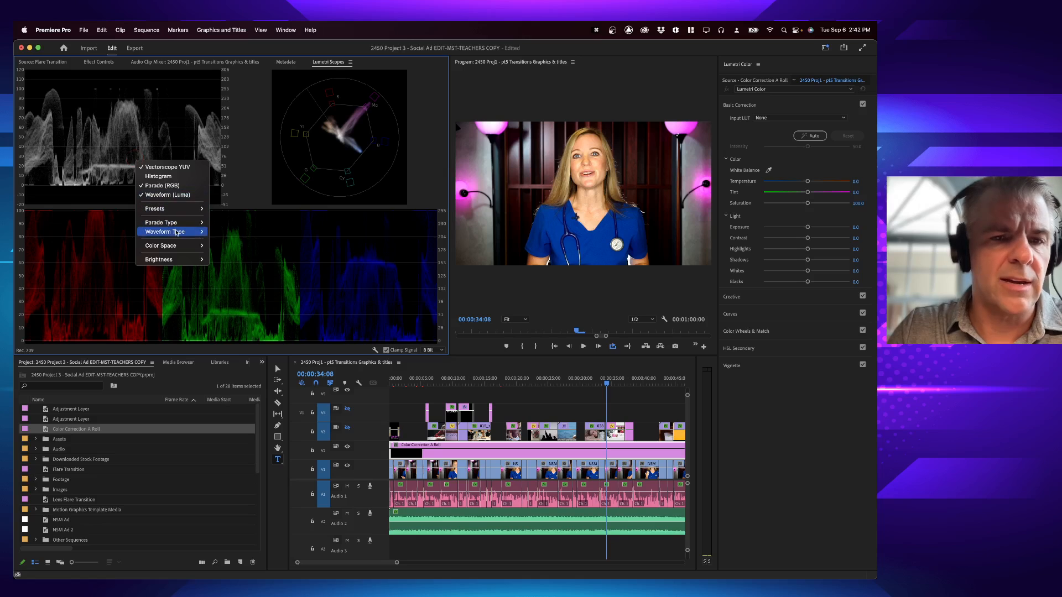
left_click(144, 145)
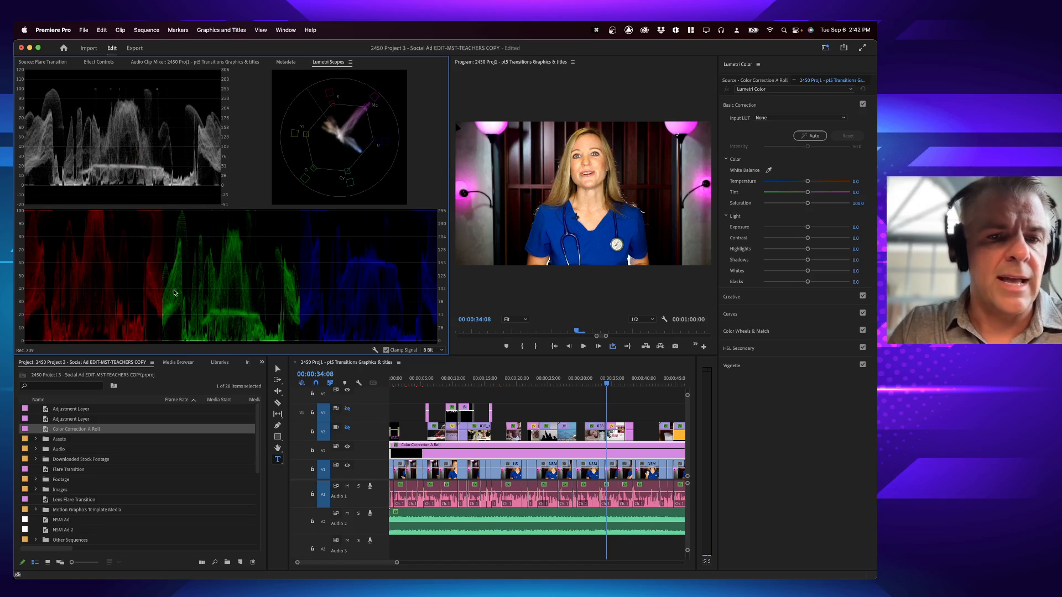
right_click(229, 252)
left_click(245, 260)
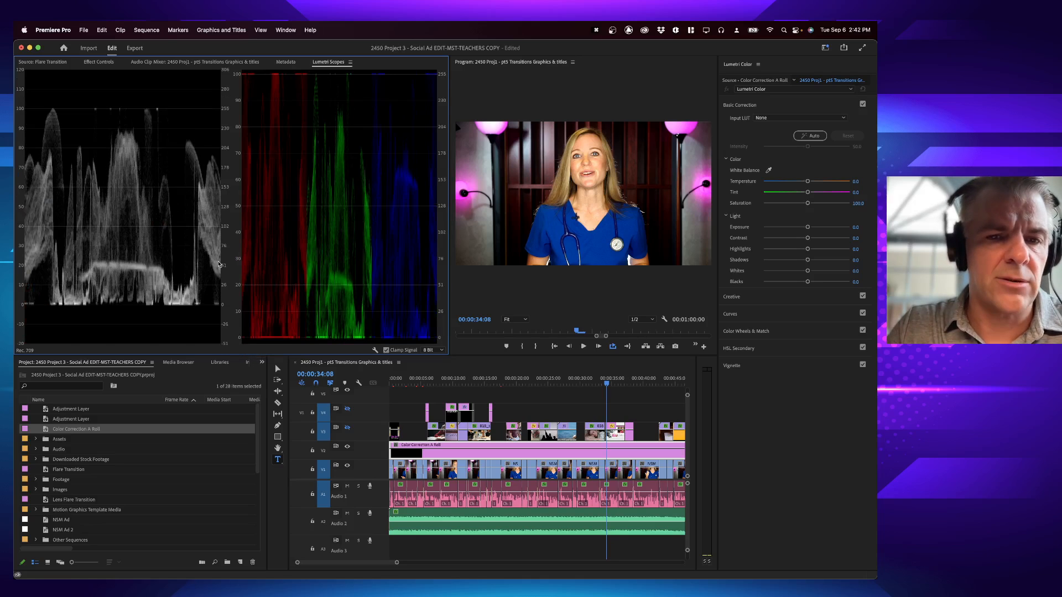
right_click(219, 265)
left_click(254, 290)
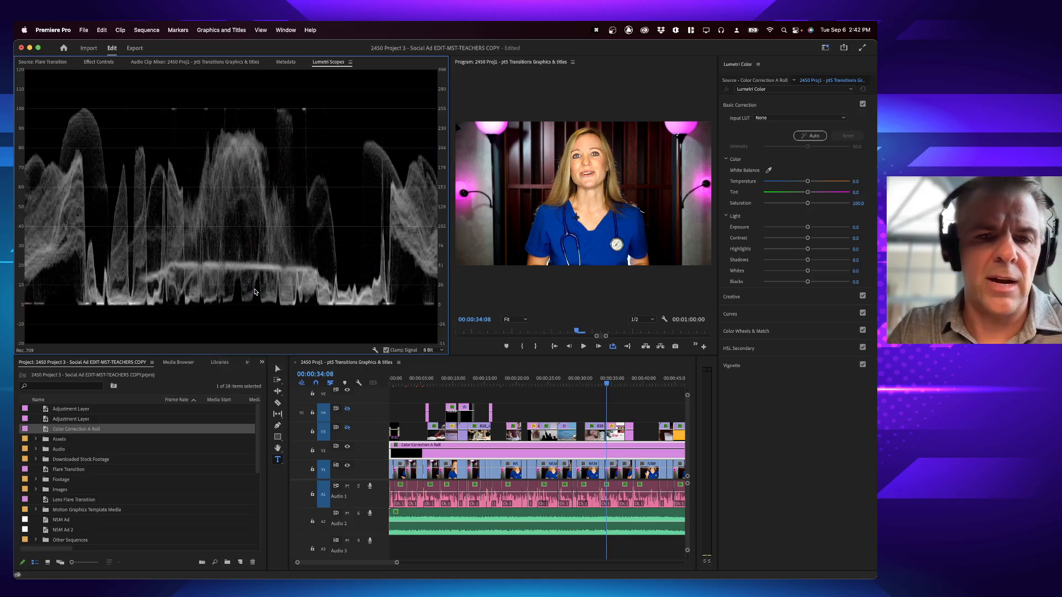
right_click(197, 194)
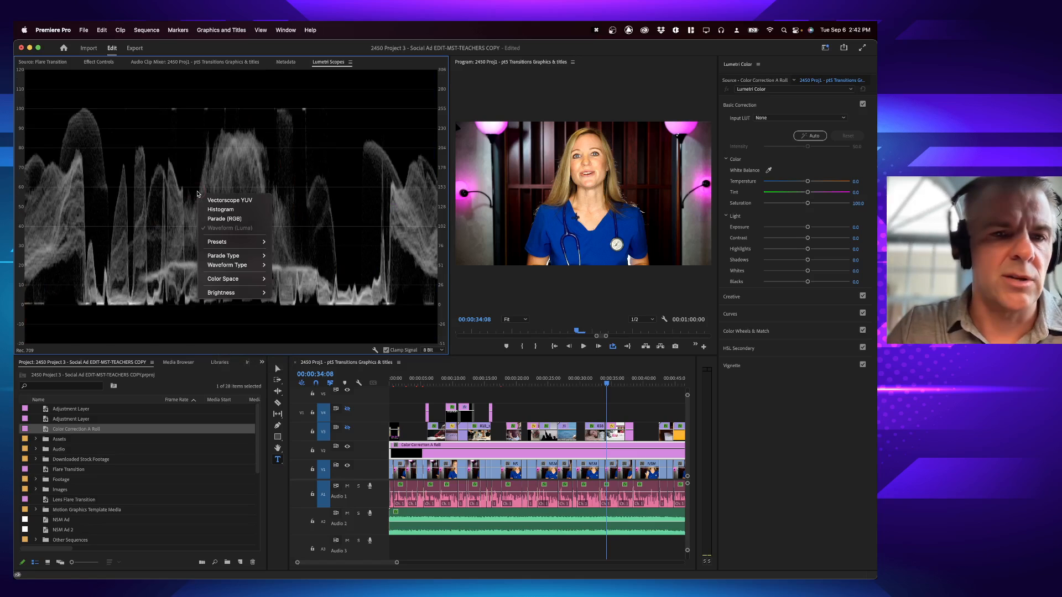
left_click(203, 173)
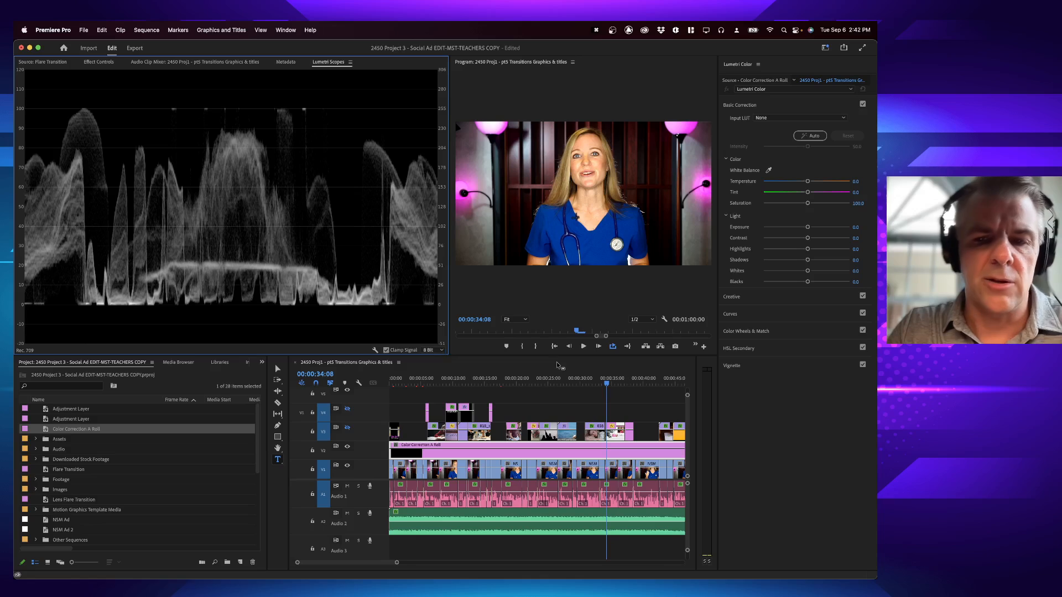
Try the automatic Basic Correction on the Color Correction A Roll adjustment layer, resetting its values after each application
scroll(596, 401, "right", 5)
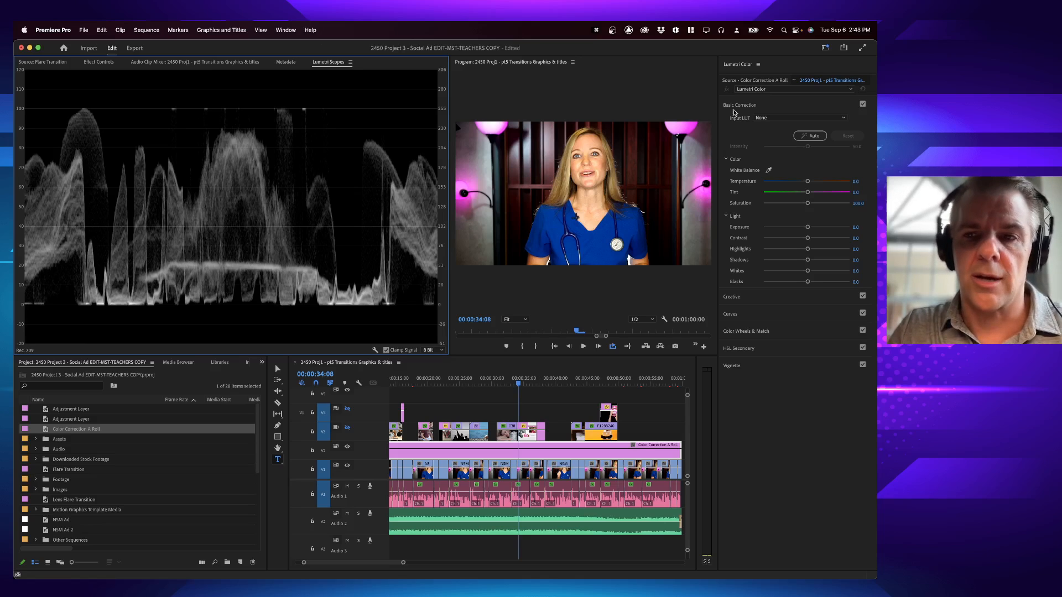
left_click(810, 136)
left_click(811, 137)
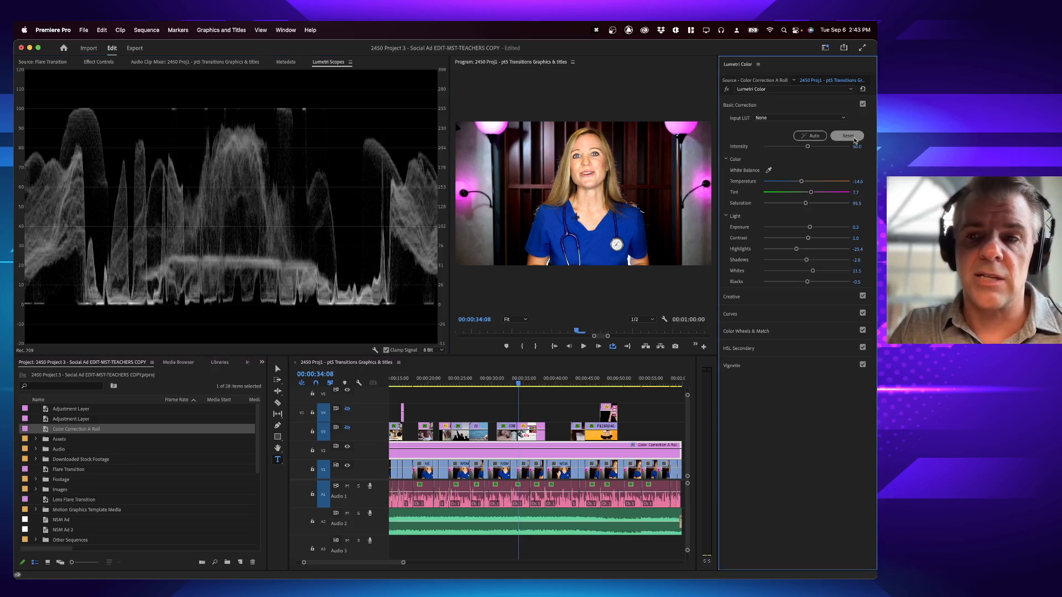
left_click(848, 137)
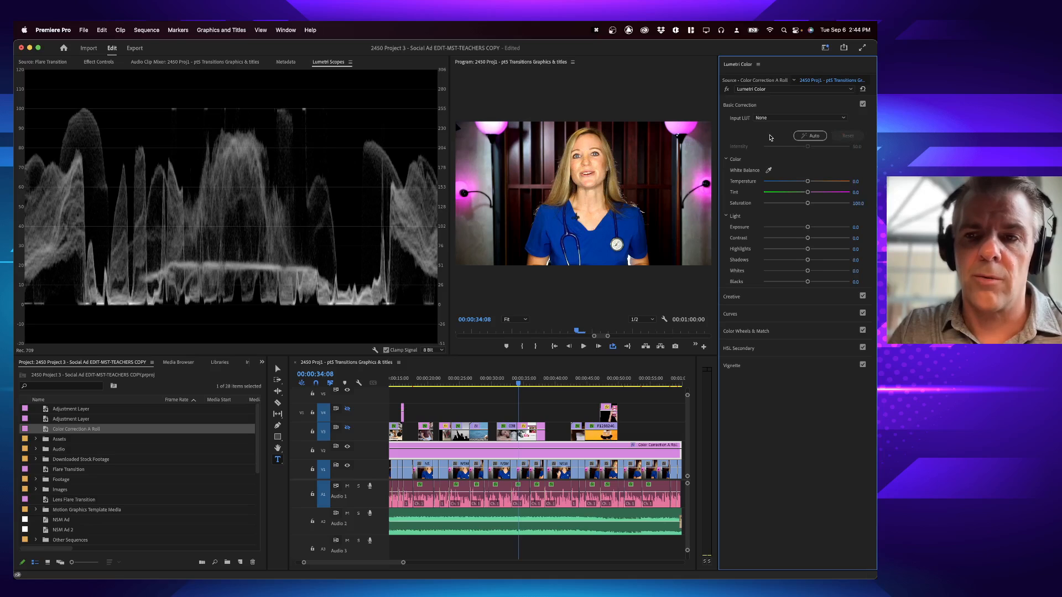
left_click(809, 138)
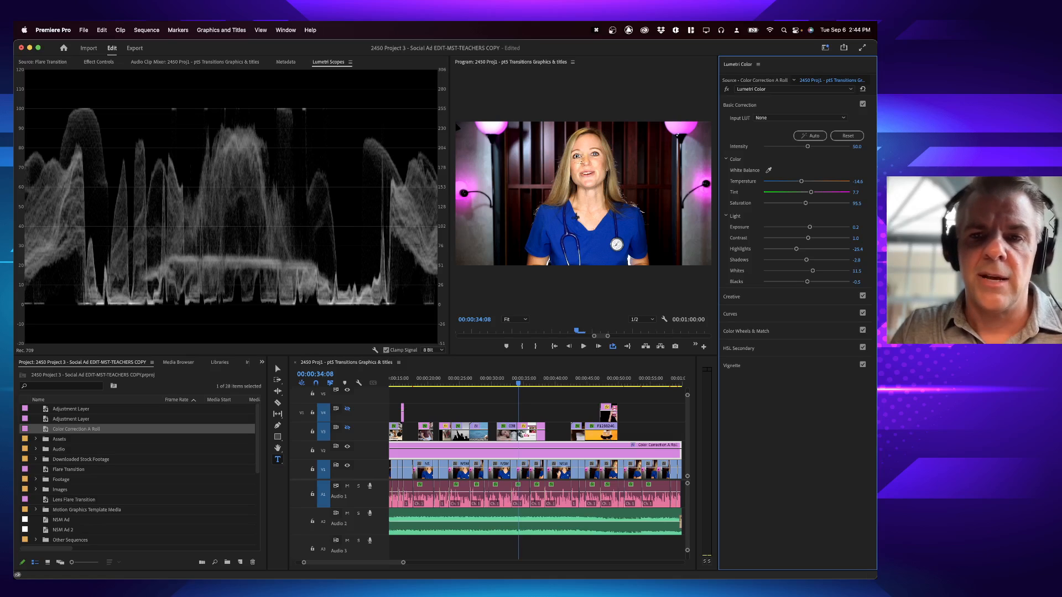
left_click(847, 136)
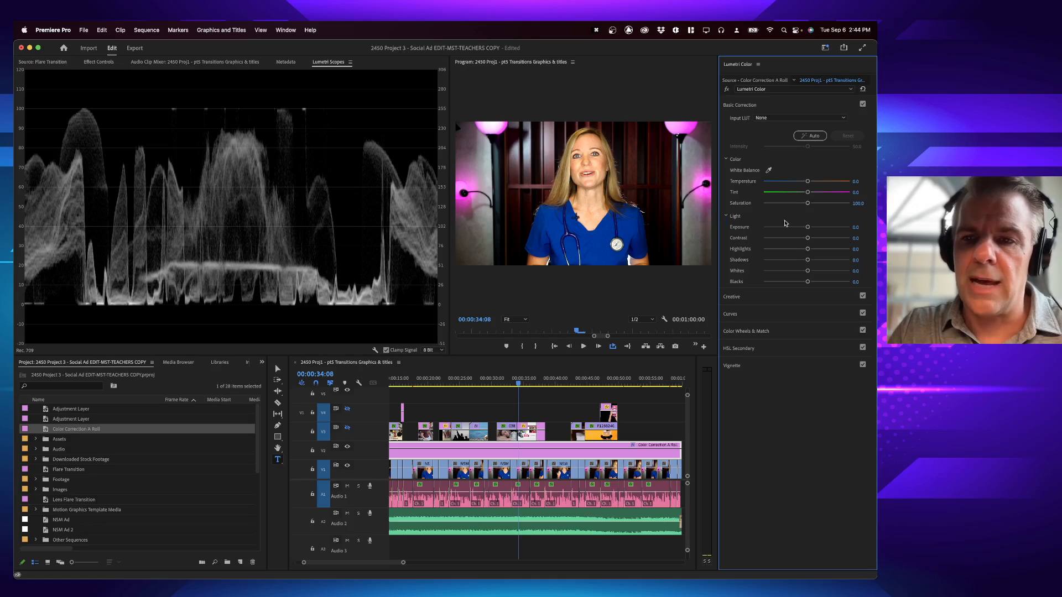
Test the Exposure between about 3.2 and -2.2 against the waveform, and restore it to 0
left_click_drag(808, 228, 834, 227)
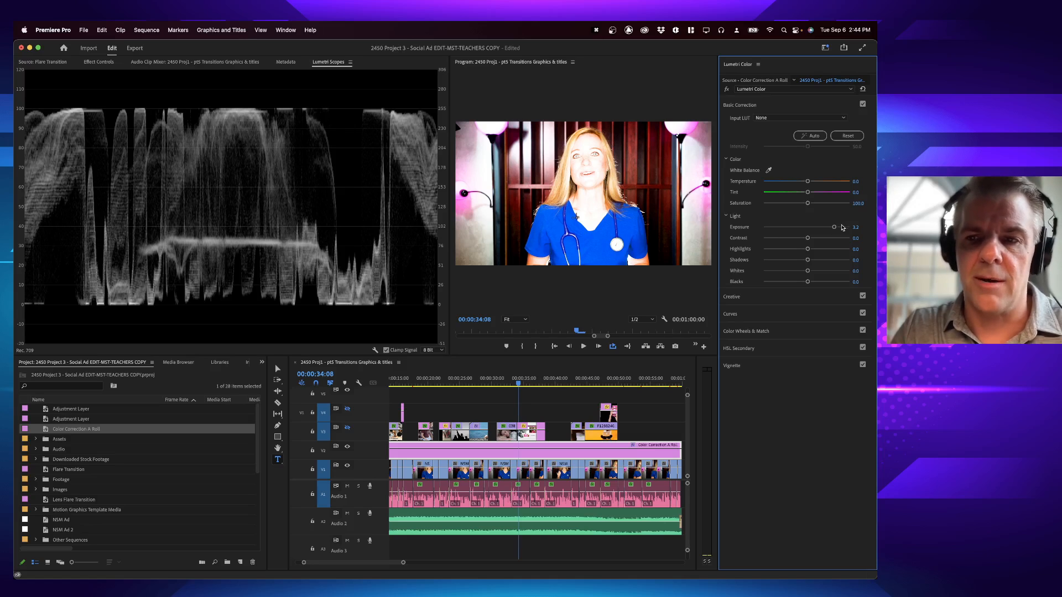
left_click_drag(834, 229, 789, 232)
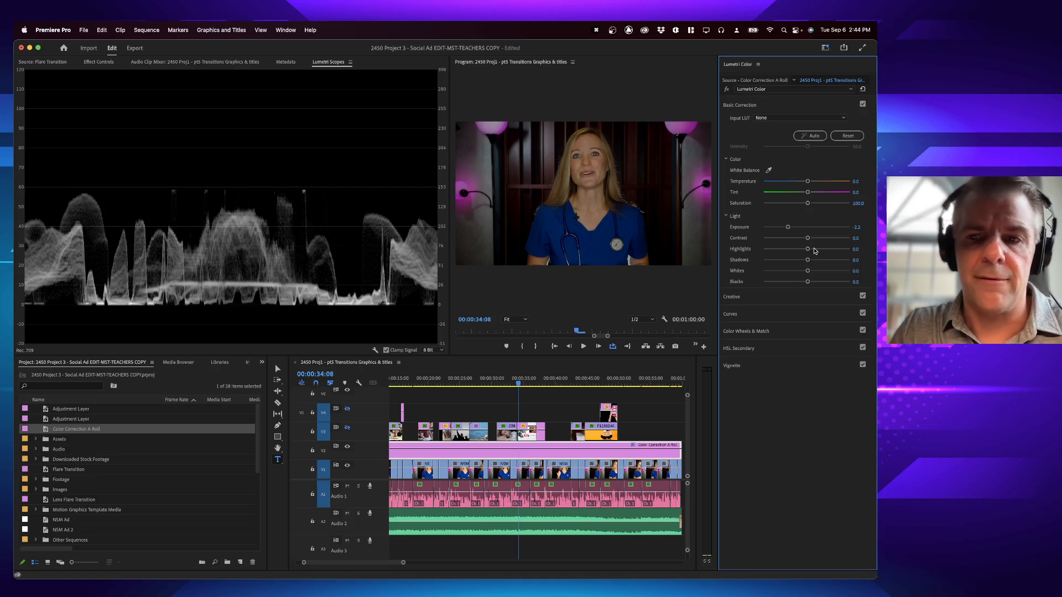
left_click_drag(788, 227, 818, 228)
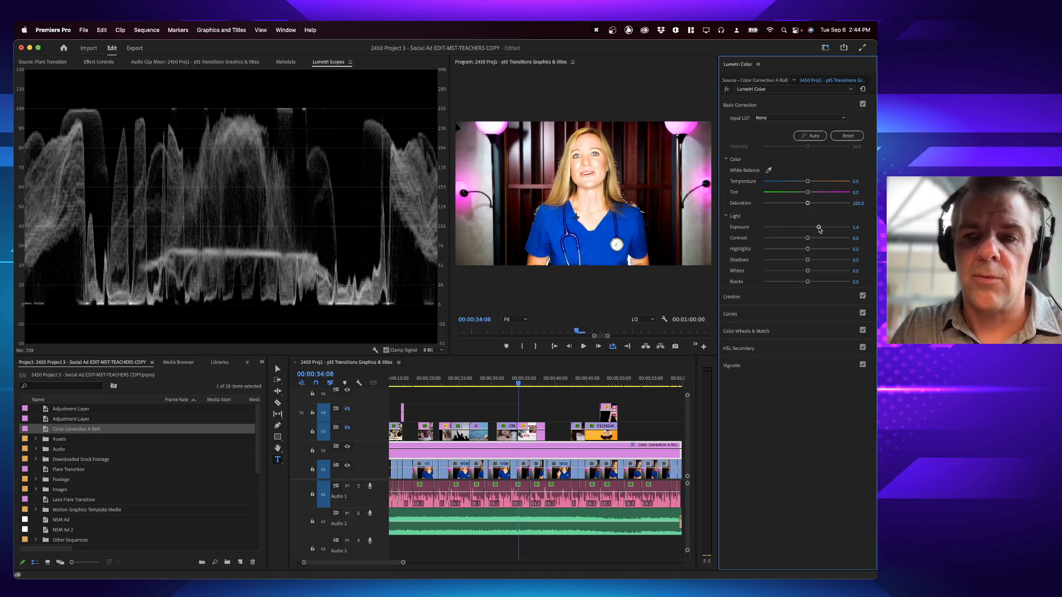
mouse_move(819, 228)
left_mouse_down()
mouse_move(797, 227)
mouse_move(810, 228)
left_mouse_up()
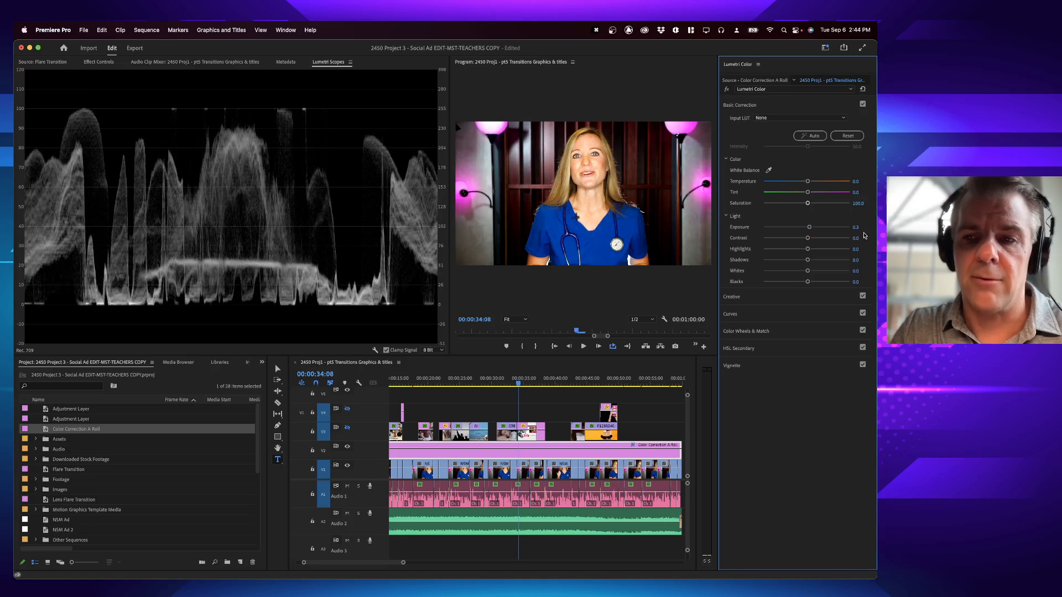
double_click(808, 228)
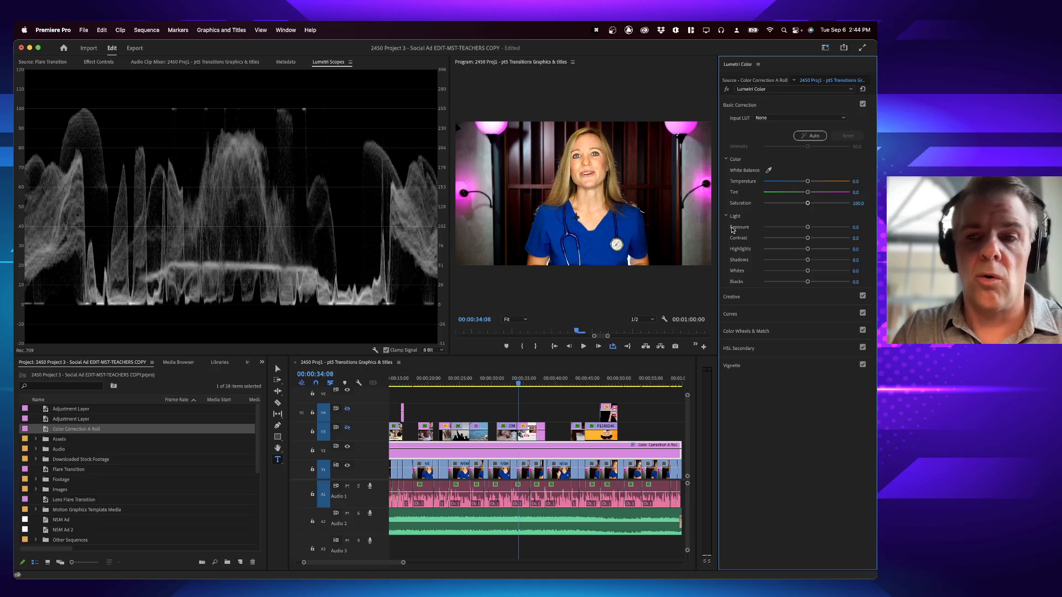
Test the Contrast at 100 and -100 and the Highlights at -100, restoring each to 0
left_click_drag(808, 239, 856, 238)
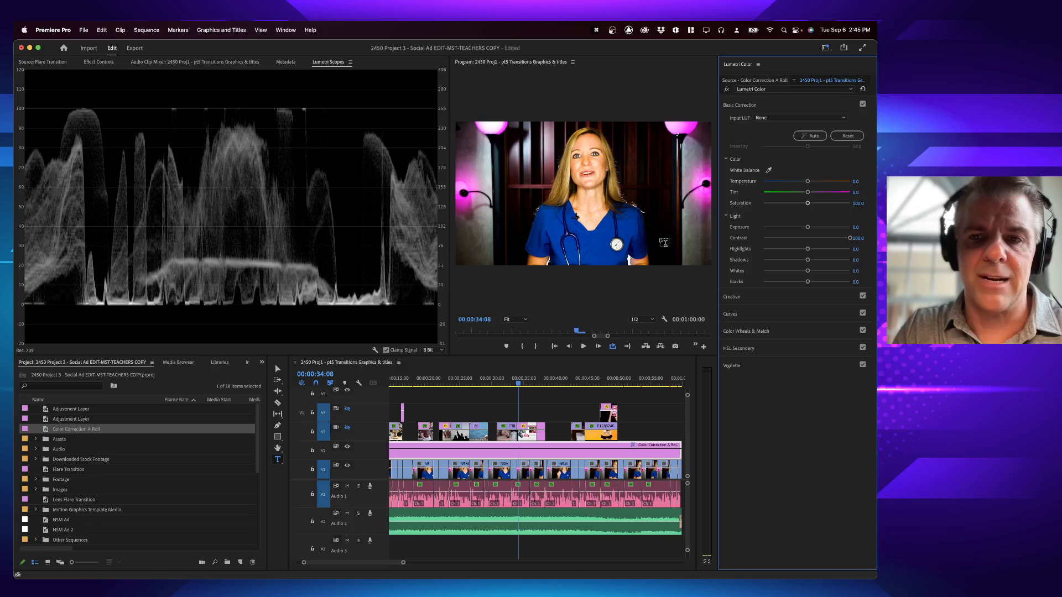
left_click_drag(850, 240, 764, 240)
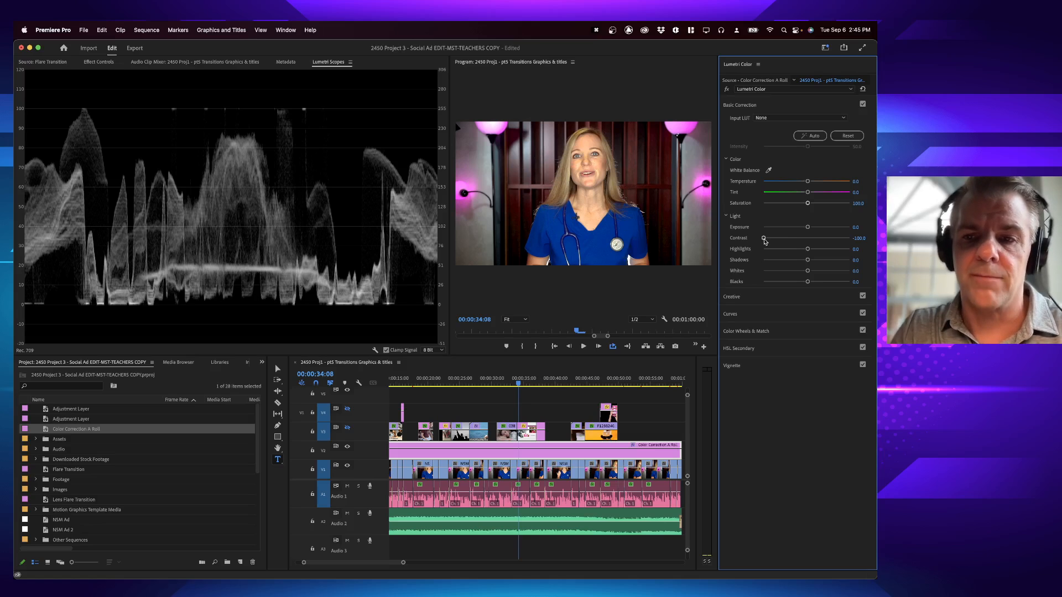
double_click(764, 239)
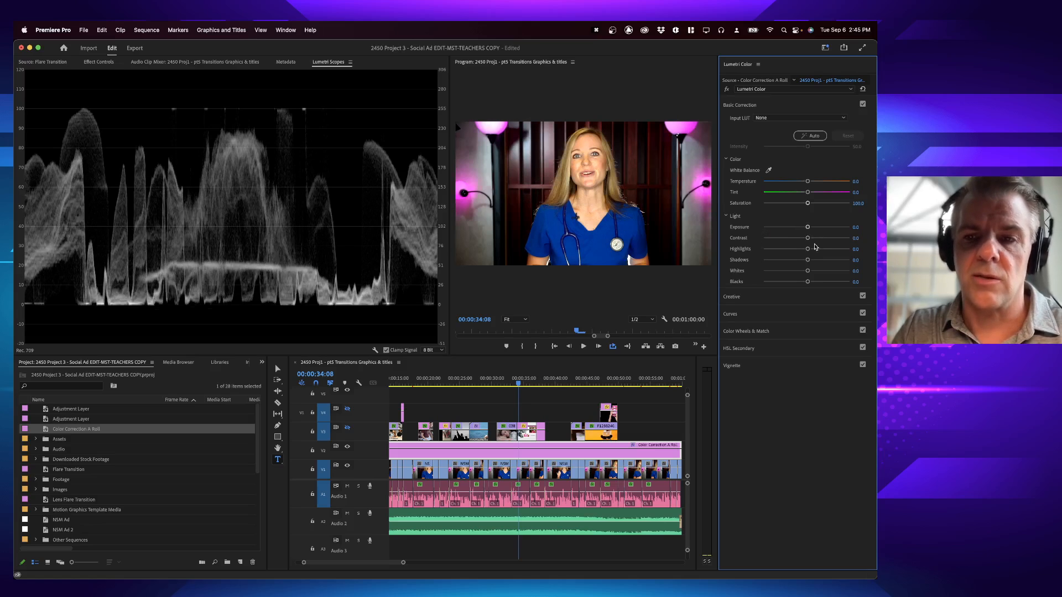
left_click_drag(809, 250, 753, 253)
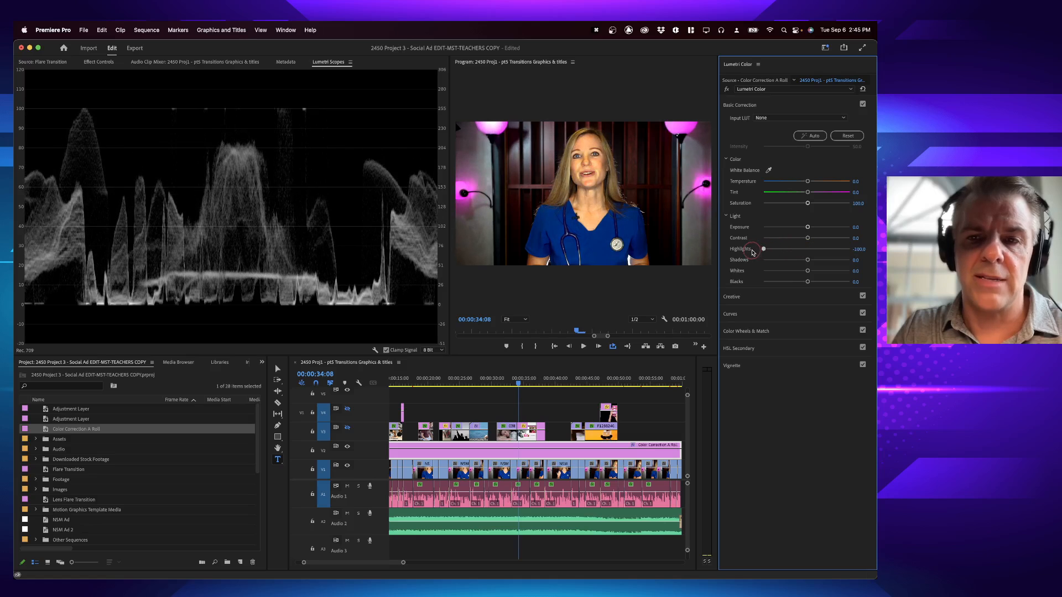
double_click(764, 248)
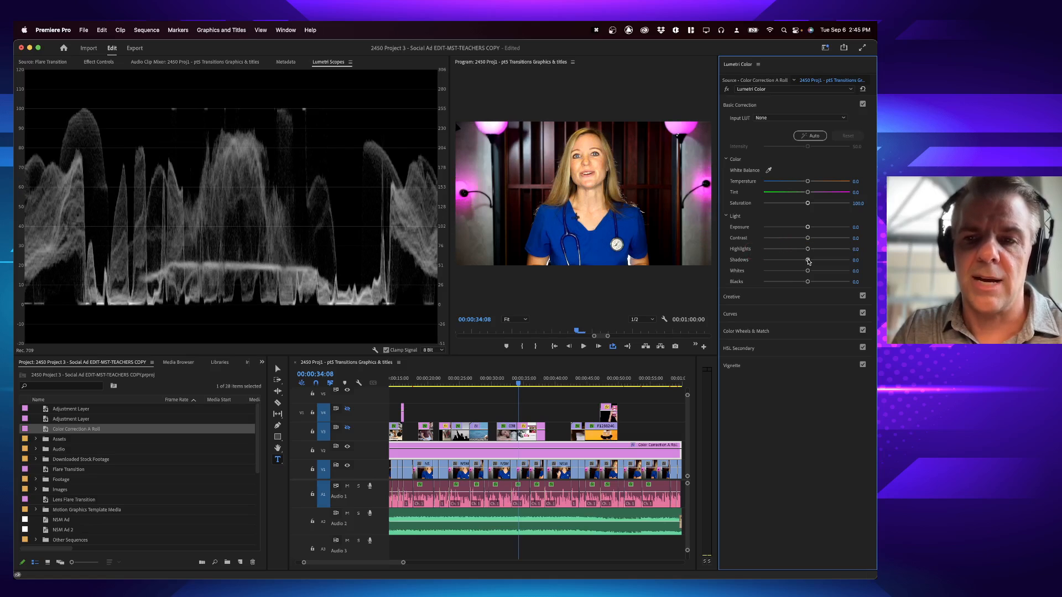
Test the Shadows at 100 and -100, try lower Whites with raised Blacks, and reset the Basic Correction
left_click_drag(808, 261, 861, 258)
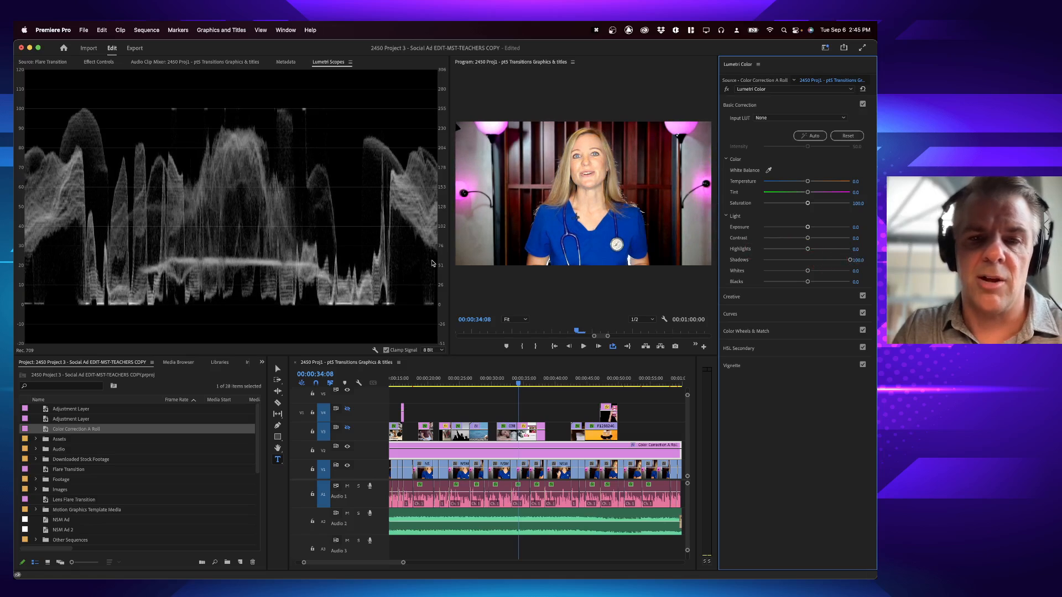
double_click(850, 260)
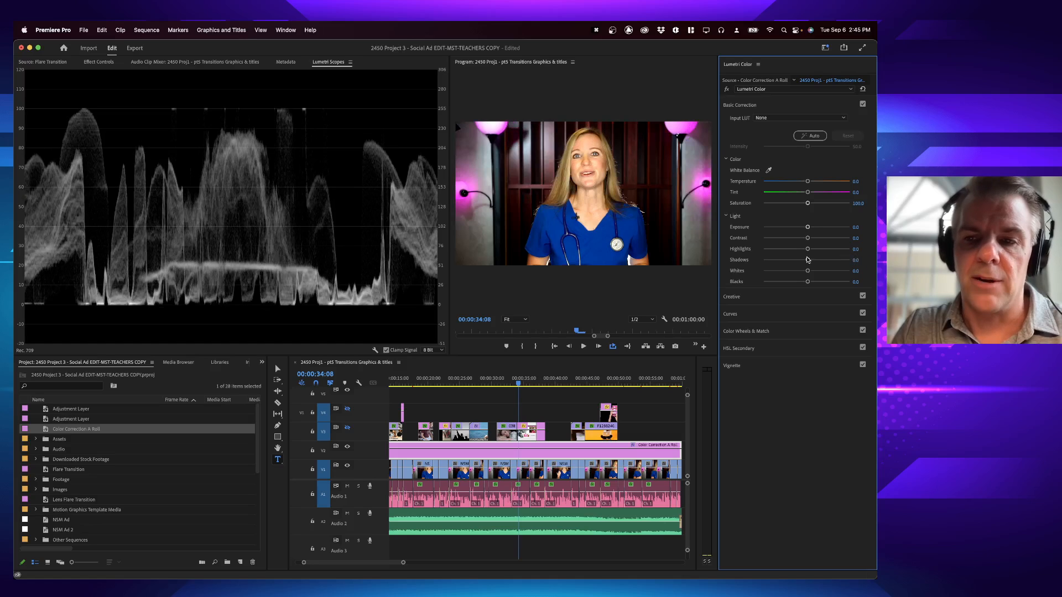
left_click_drag(807, 260, 749, 261)
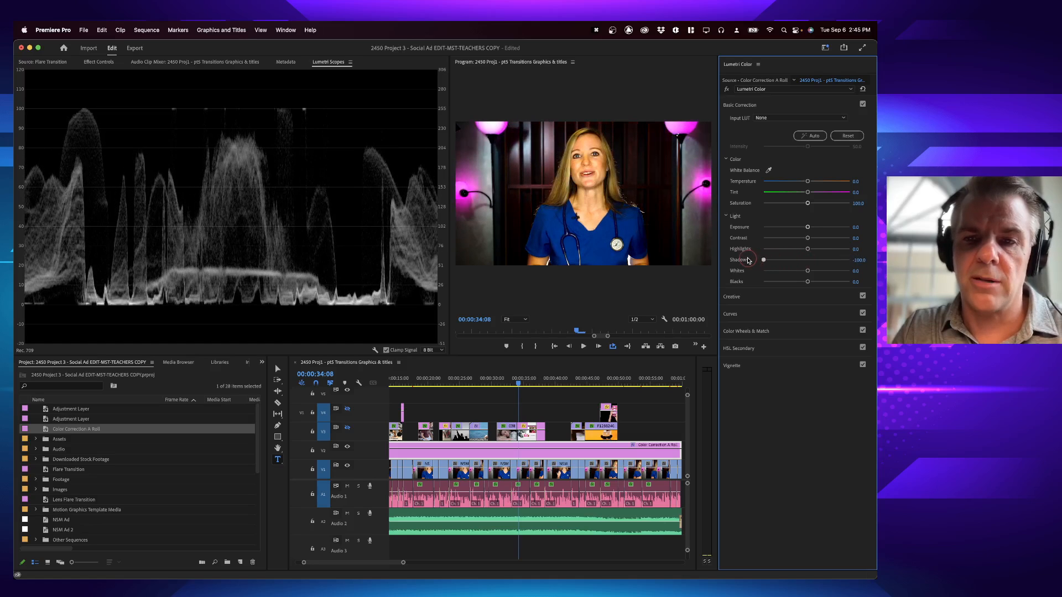
double_click(766, 260)
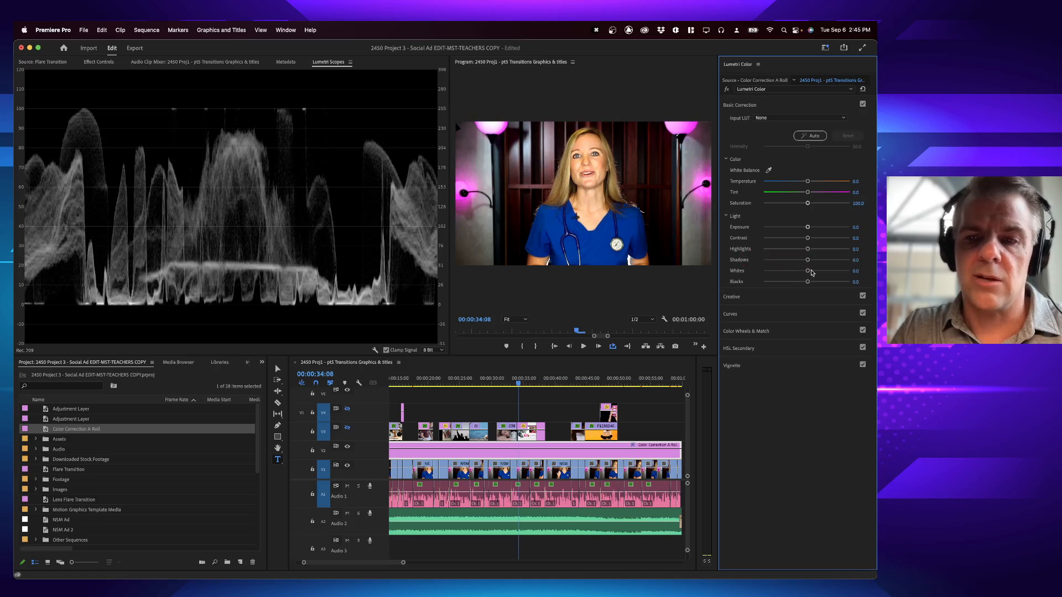
mouse_move(812, 273)
left_mouse_down()
mouse_move(796, 272)
mouse_move(830, 282)
mouse_move(821, 283)
left_mouse_up()
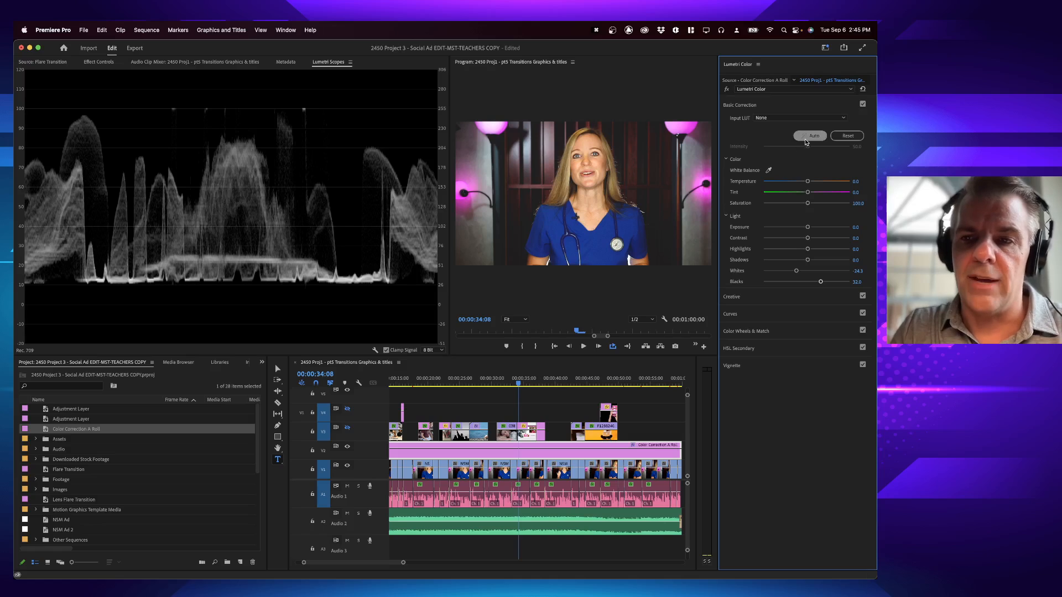
left_click(848, 136)
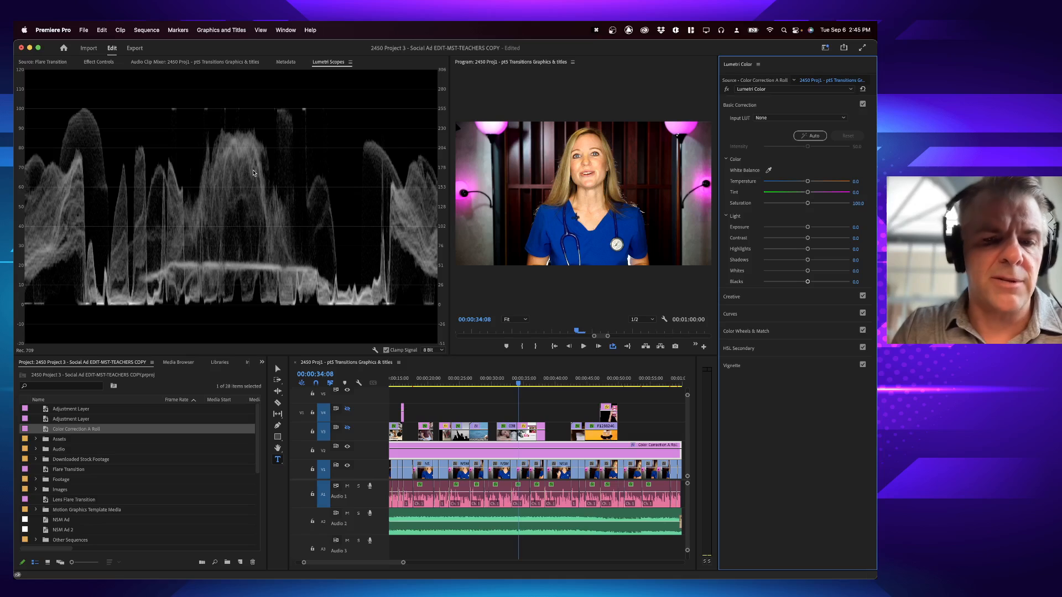
Search the computer for "color corre", open Color Correction Steps.txt in TextEdit, and enlarge its window to show all the notes
key("super+space")
type("color")
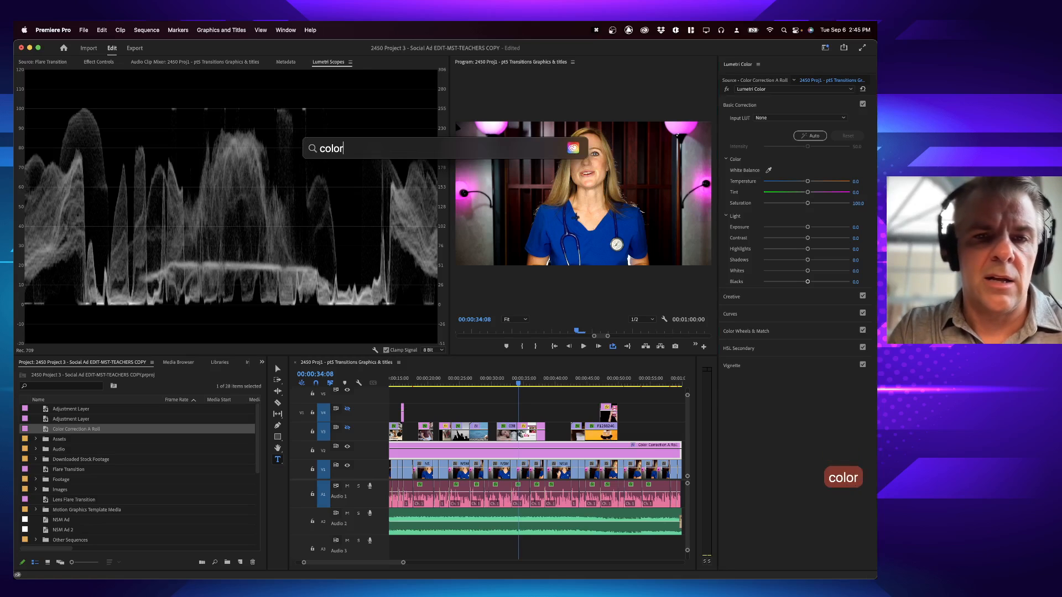
type(" corre")
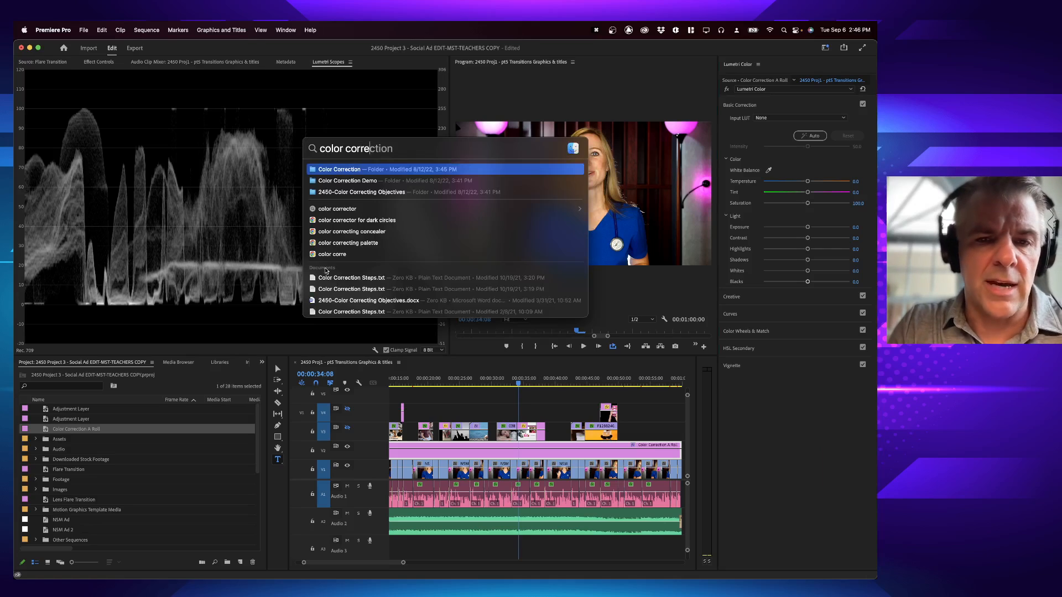
left_click(335, 279)
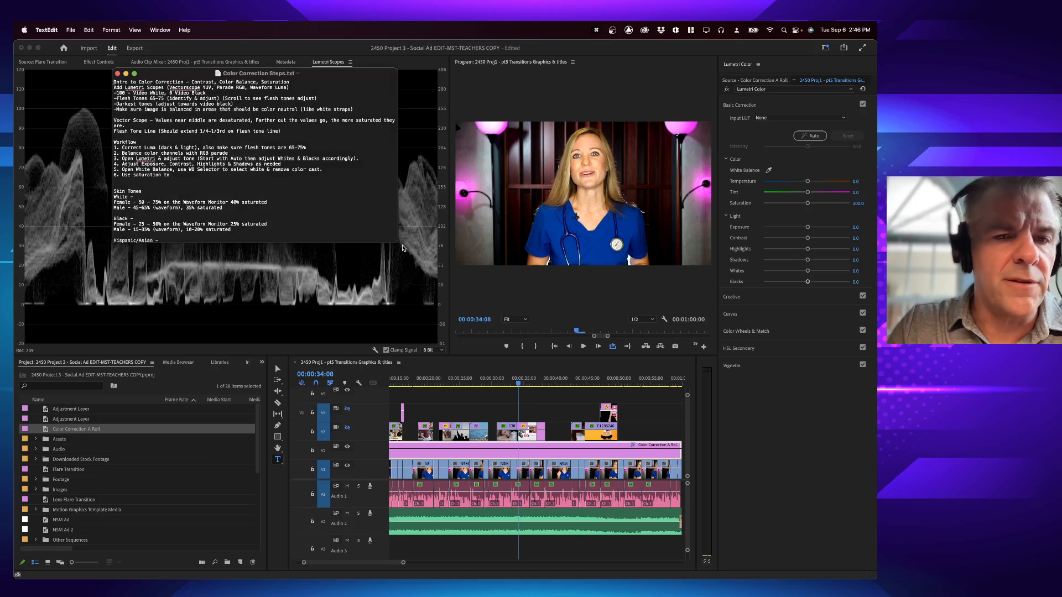
left_click_drag(392, 237, 414, 294)
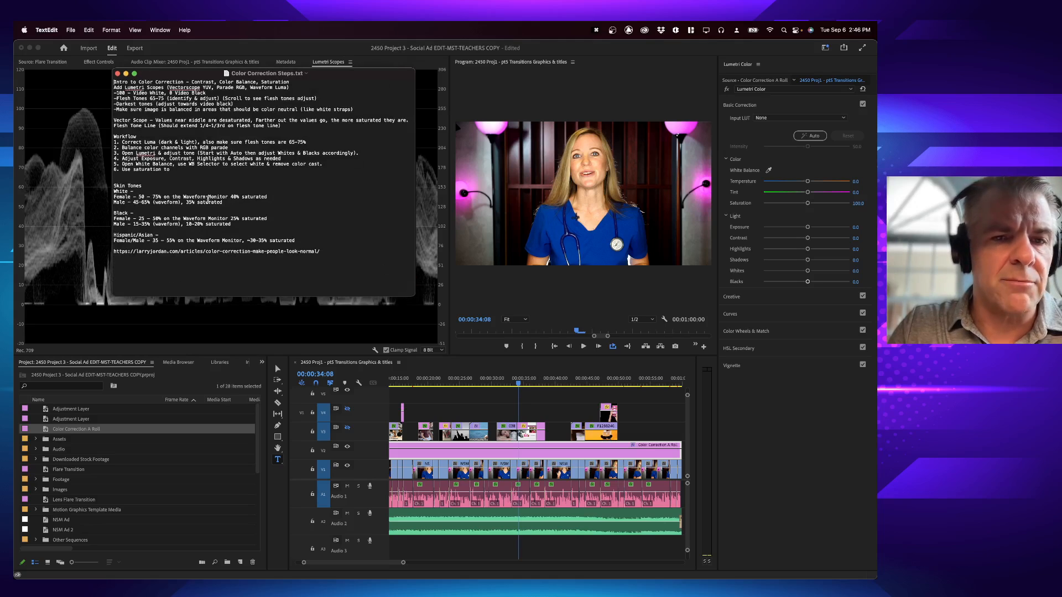
Move the Color Correction Steps.txt window down over the project bin and timeline, clear of the waveform scope
left_click_drag(203, 71, 241, 386)
right_click(205, 209)
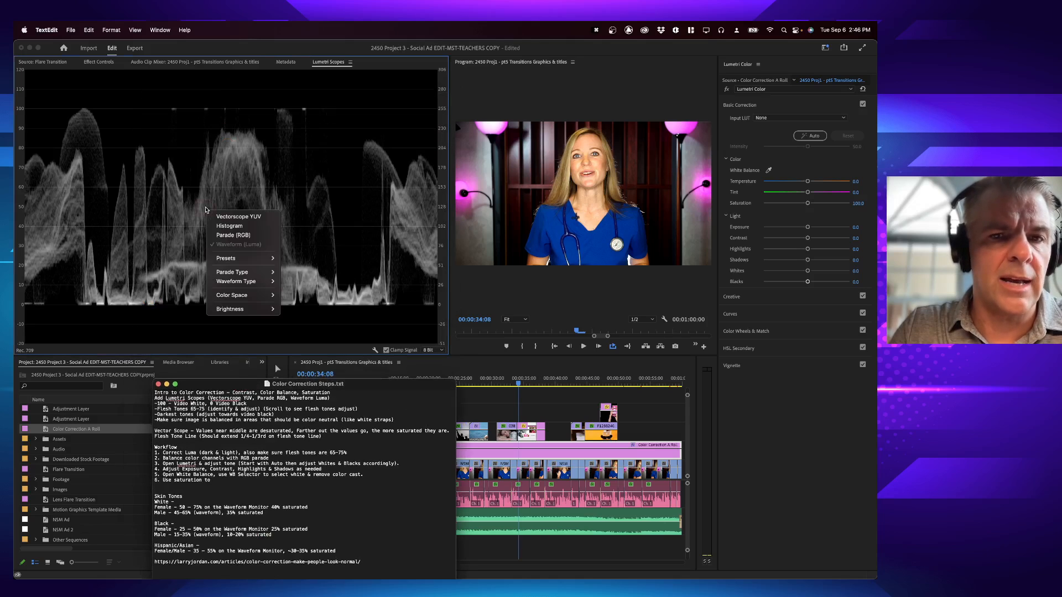
left_click(217, 244)
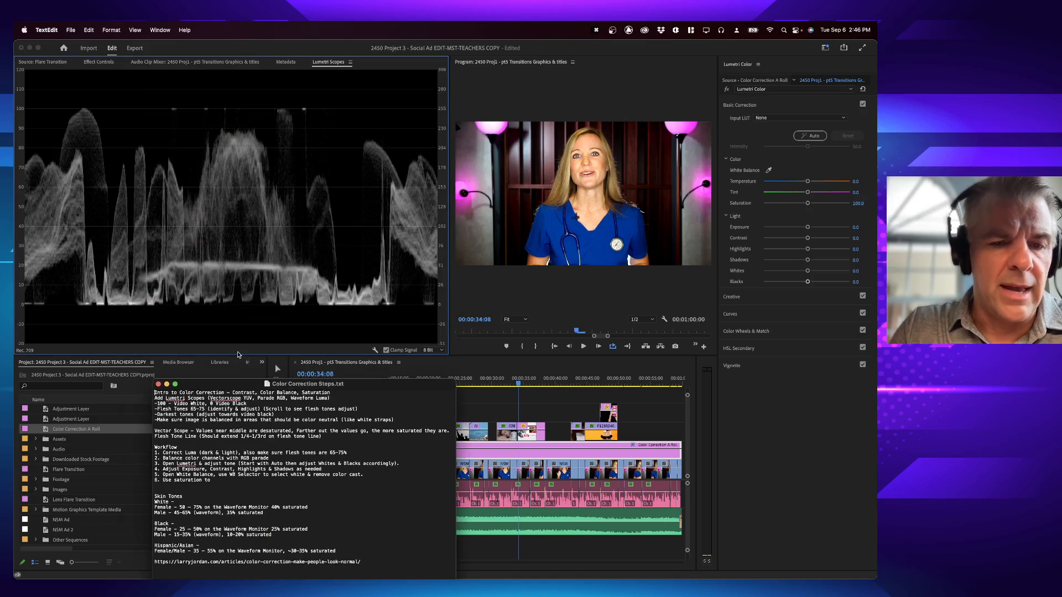
left_click_drag(219, 387, 226, 272)
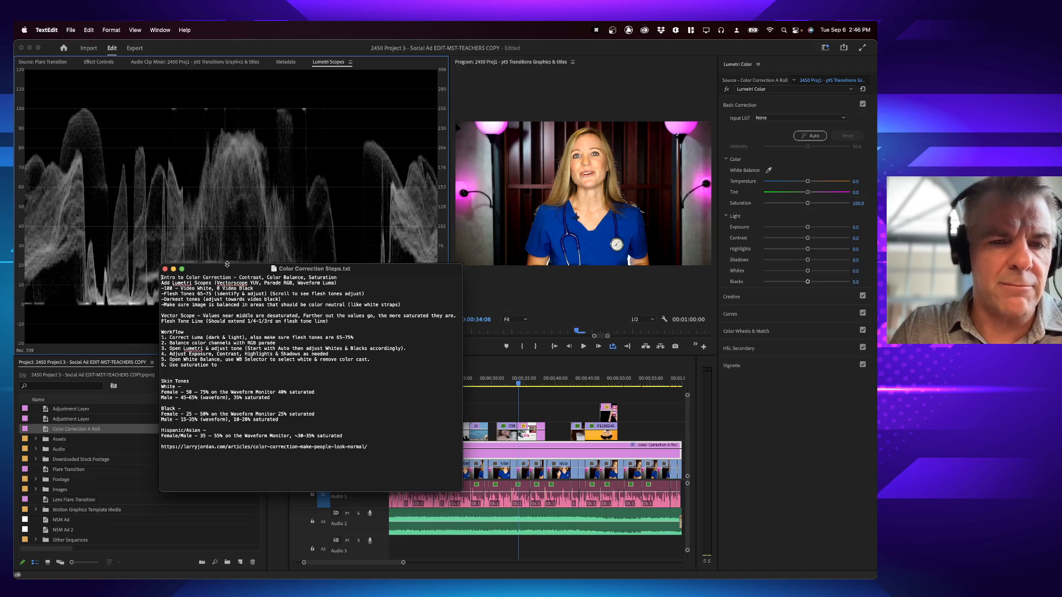
left_click_drag(227, 264, 302, 431)
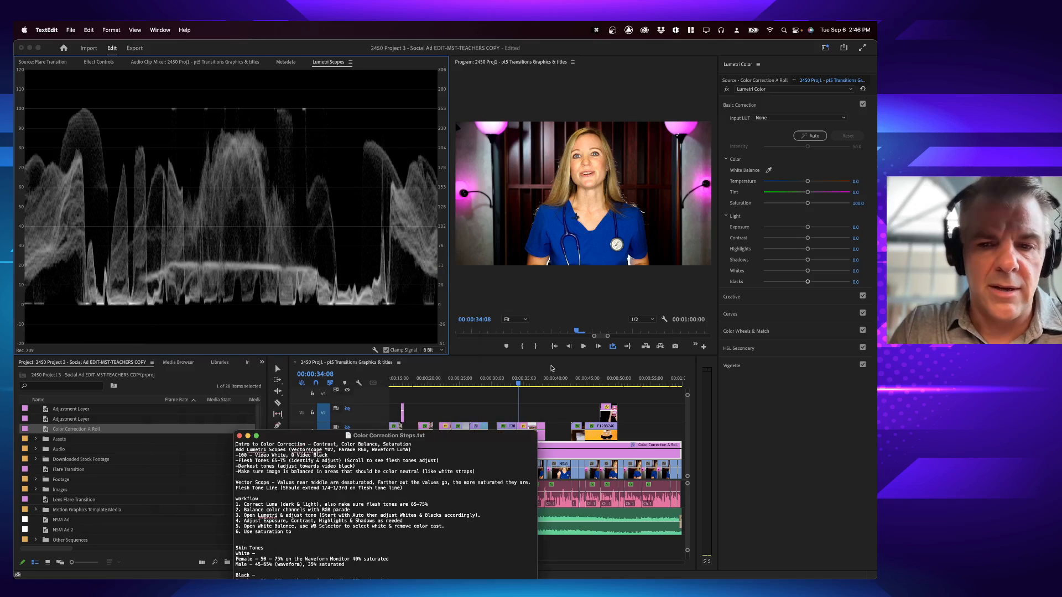
Return to Premiere Pro and try Highlights at -1.0, Whites at -19.4 and Blacks at 4.9 on the frame at 00:00:39:07
left_click(552, 370)
left_click_drag(570, 382, 550, 382)
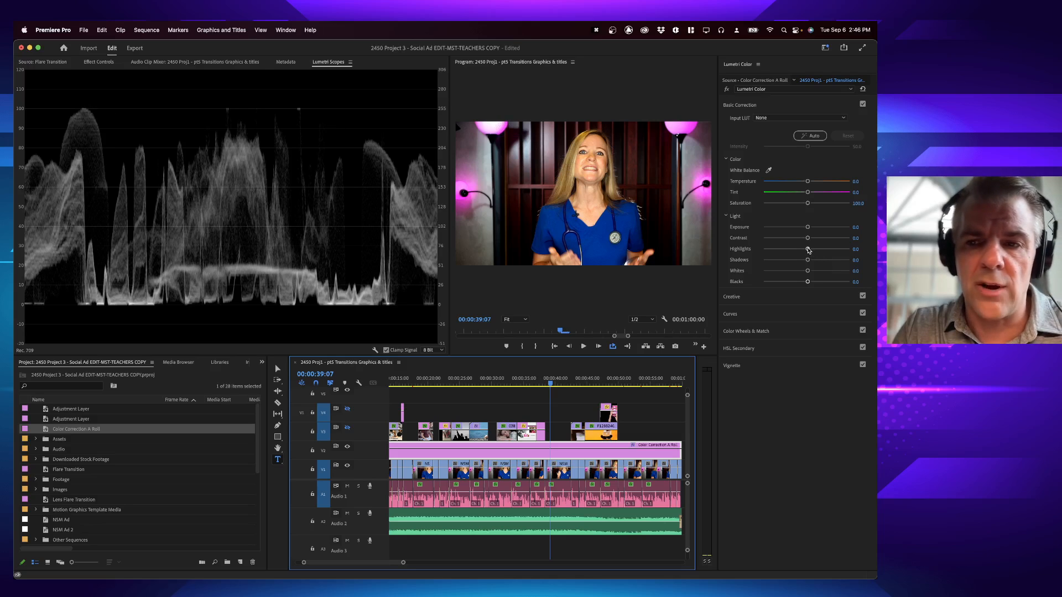
left_click_drag(807, 250, 799, 273)
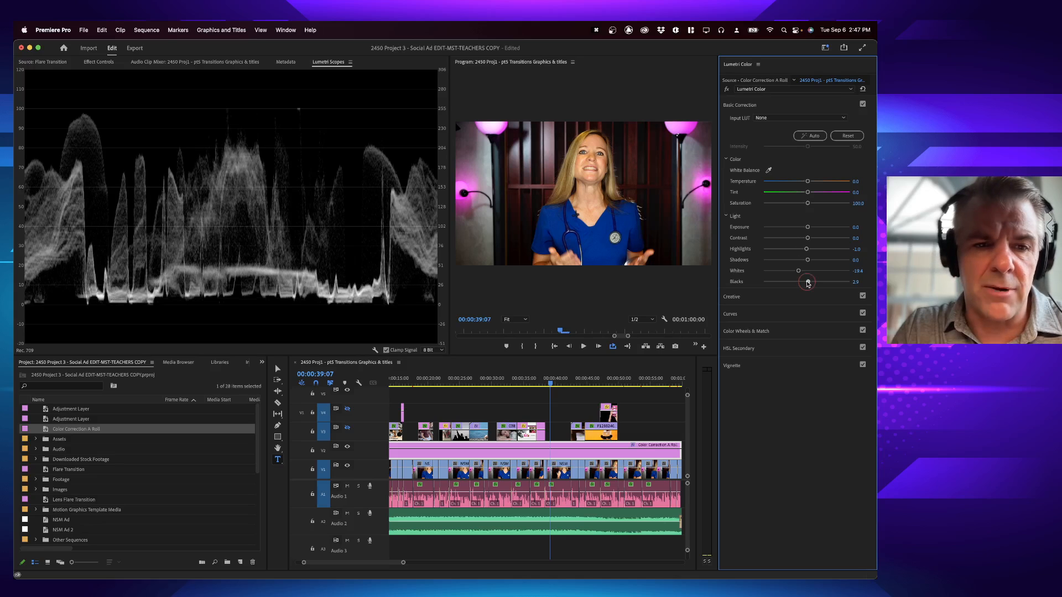
left_click_drag(807, 282, 809, 284)
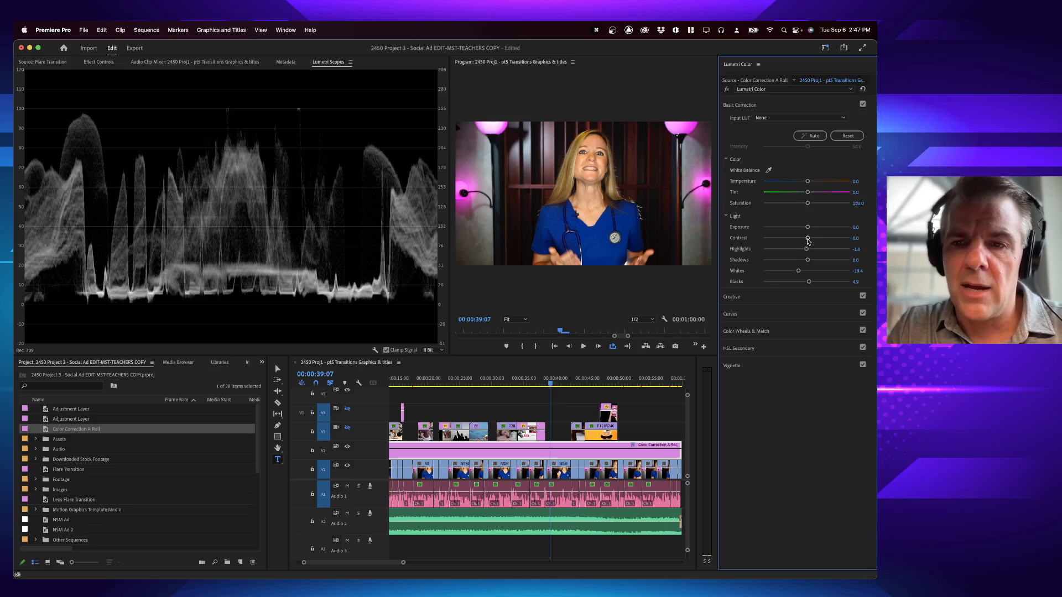
Apply the Auto correction, try changing its Whites and Blacks, undo those changes, and reset the Basic Correction
left_click(818, 138)
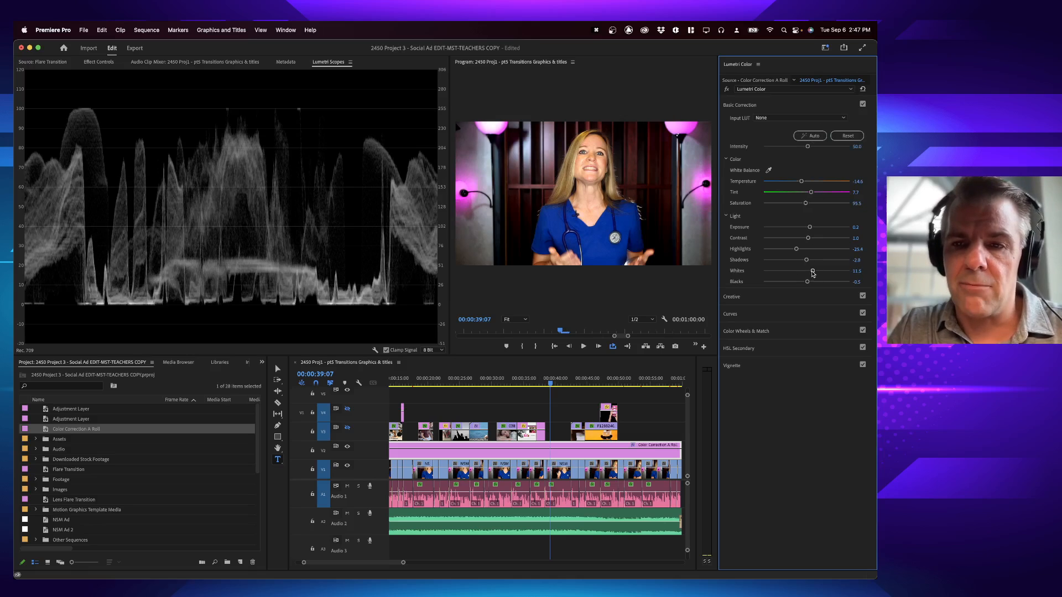
left_click_drag(813, 272, 805, 285)
key("super+z")
key("super+z")
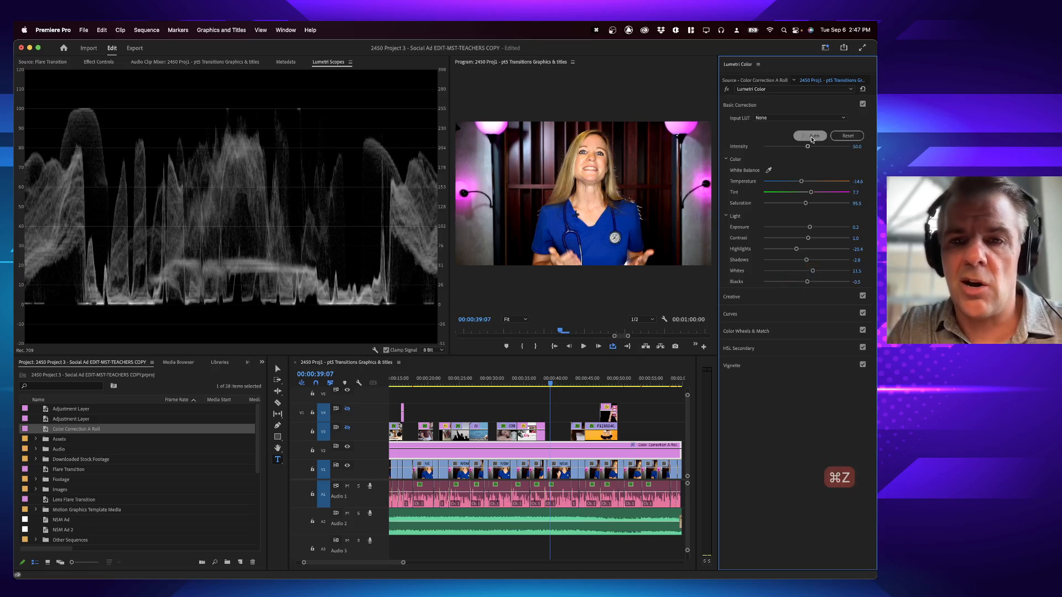
left_click(847, 136)
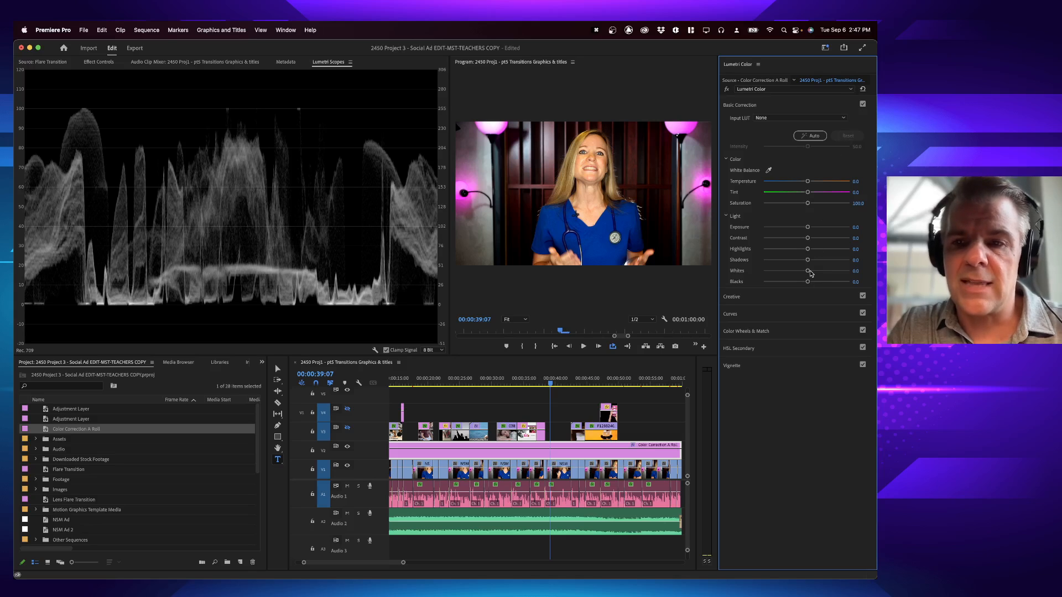
Set Whites to -6.8, Shadows to 29.1 and Blacks to 2.9, then Exposure to -0.2 on the frame at 00:00:34:14
left_click_drag(808, 271, 803, 272)
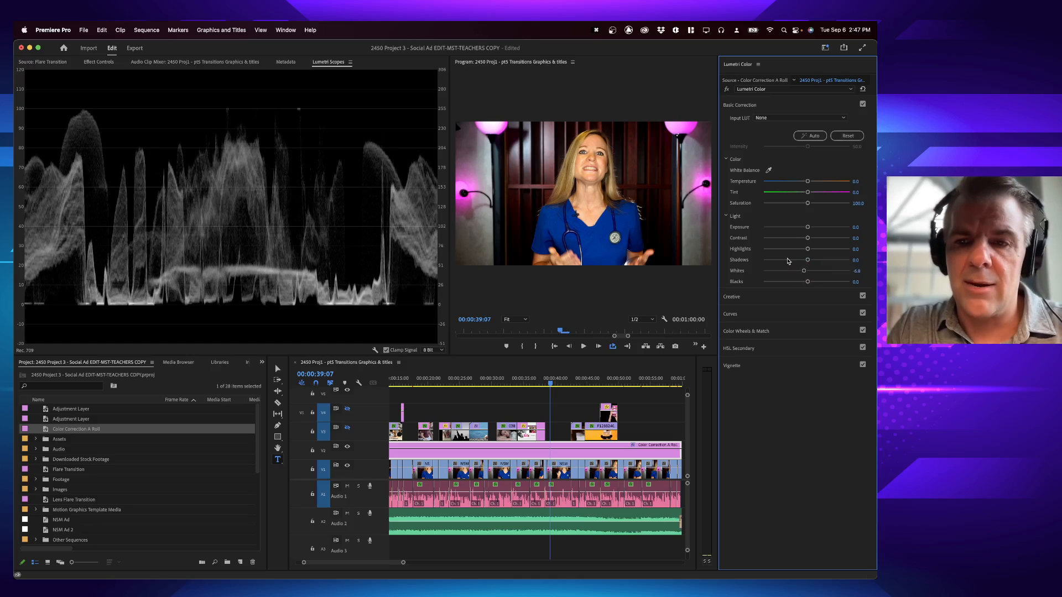
left_click_drag(809, 261, 807, 285)
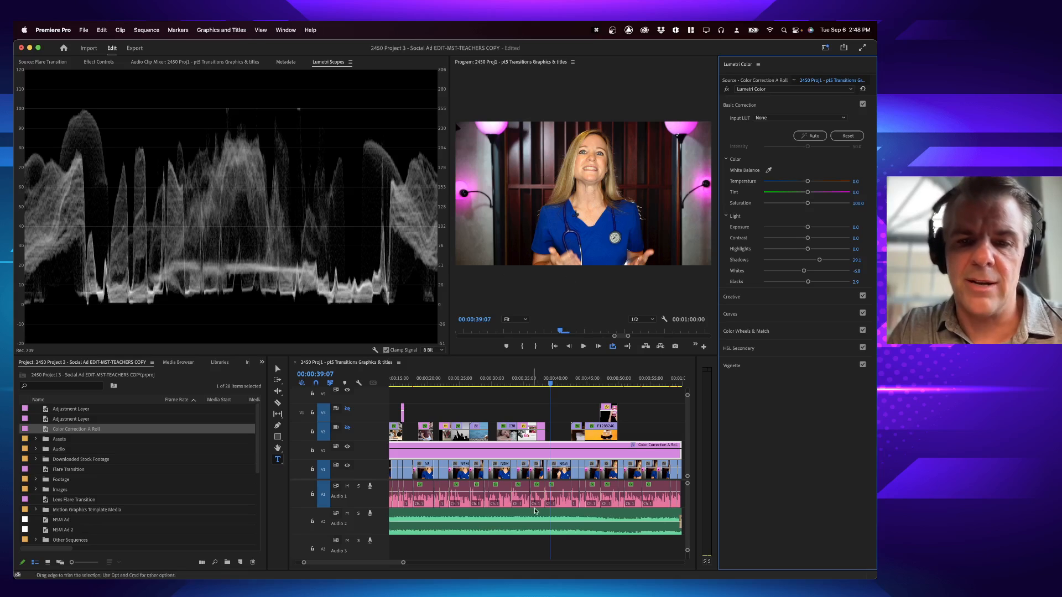
left_click_drag(448, 385, 520, 386)
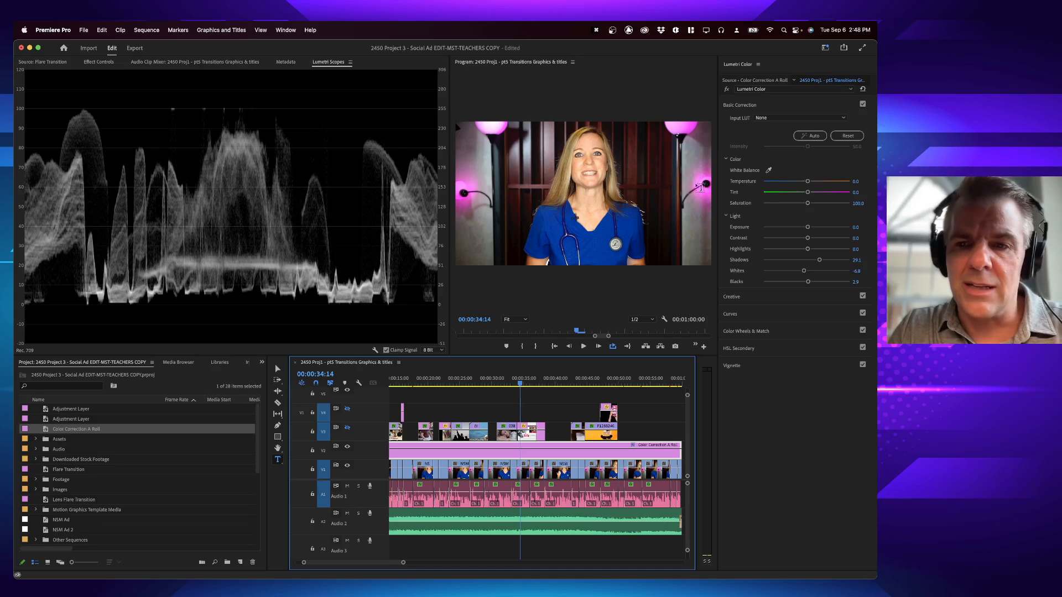
left_click_drag(807, 229, 805, 231)
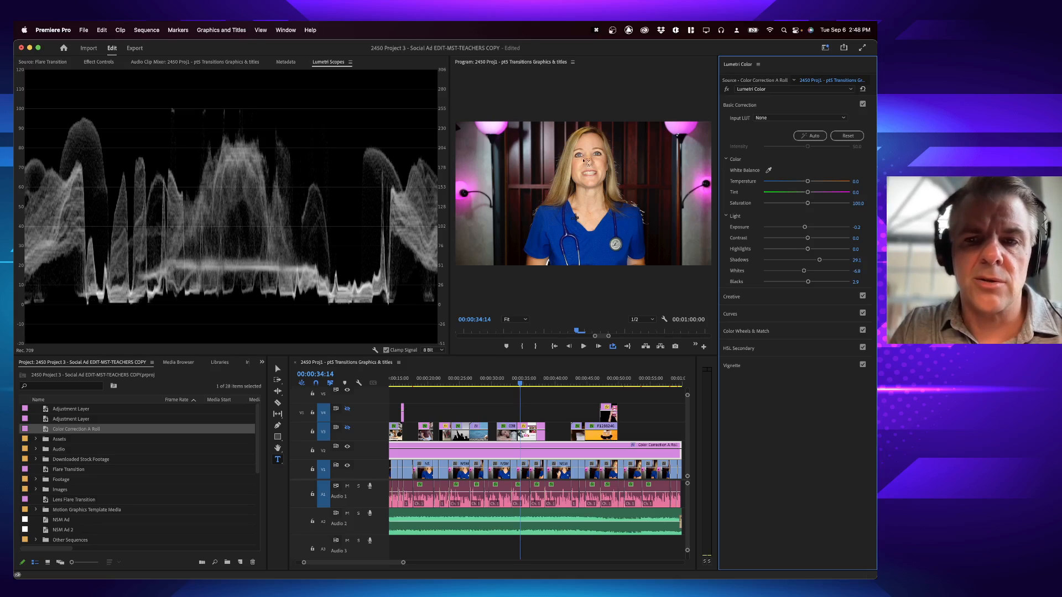
Bring the Color Correction Steps.txt notes up in TextEdit and examine the Skin Tones ranges and the first Workflow steps
key("super+Tab")
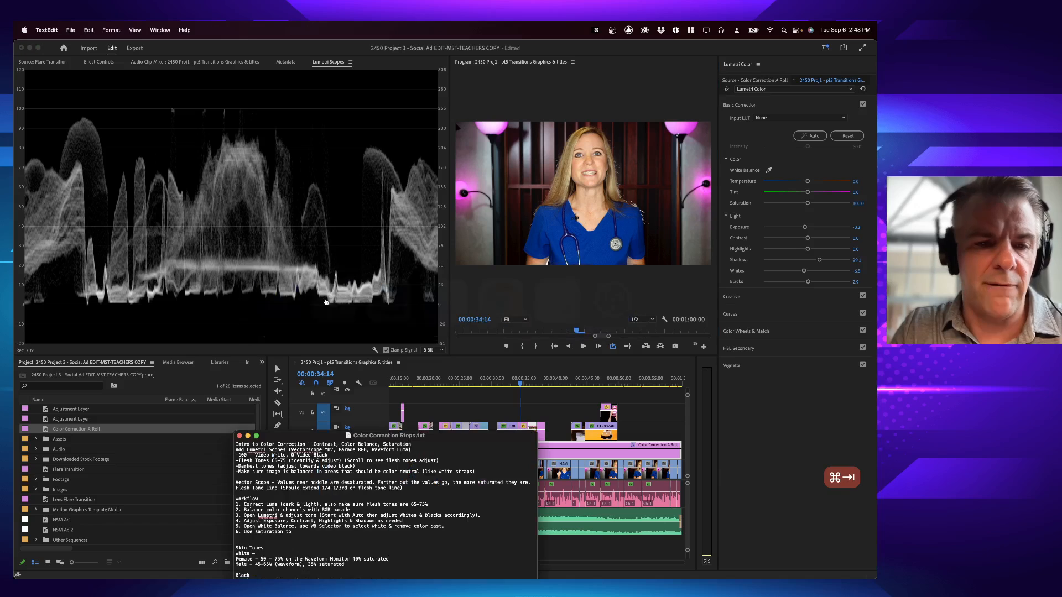
left_click_drag(308, 437, 291, 272)
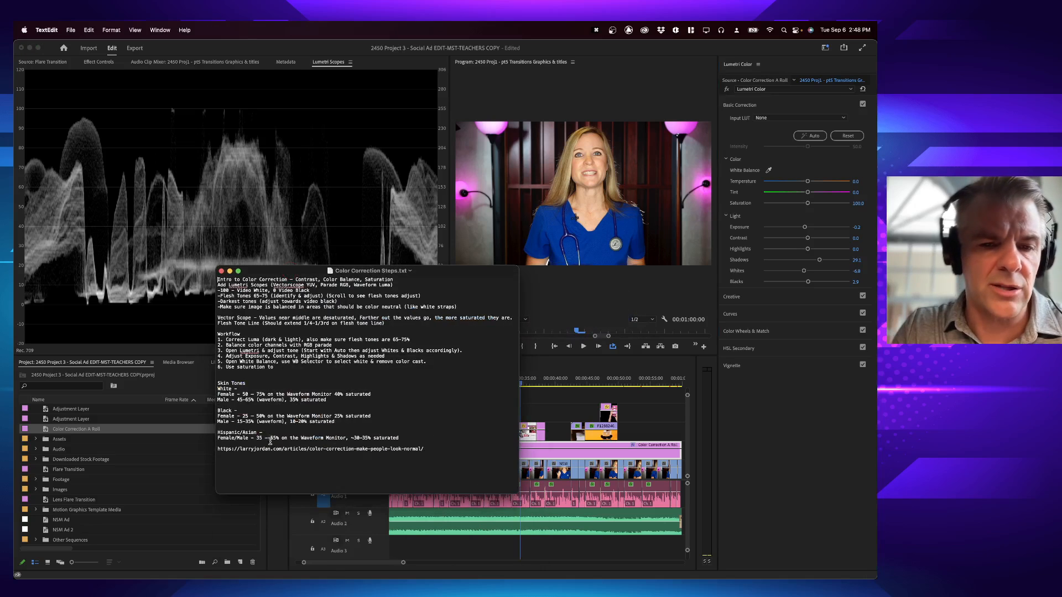
left_click_drag(218, 389, 425, 450)
left_click(222, 399)
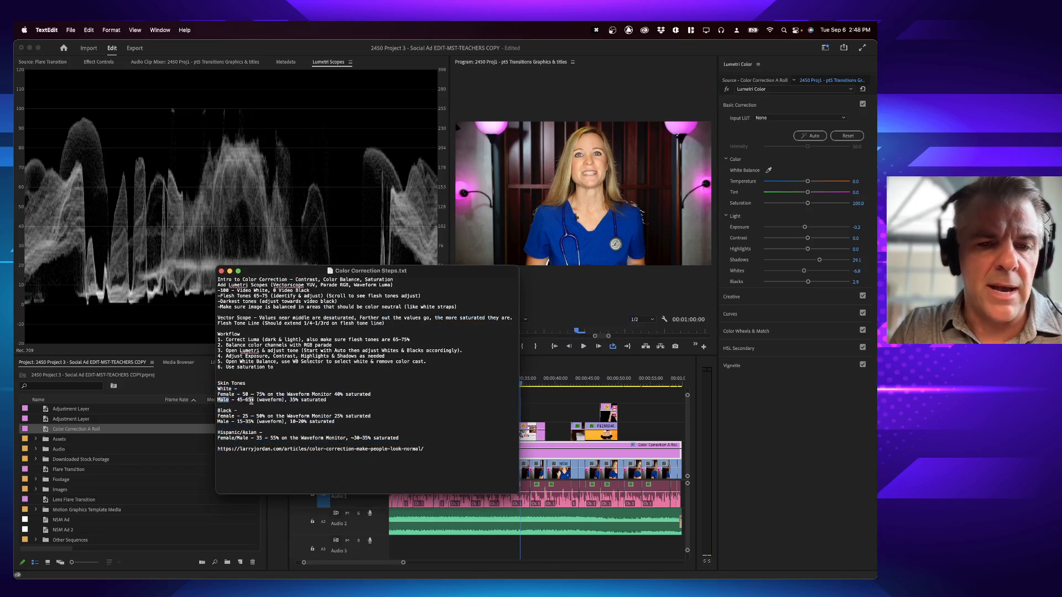
double_click(223, 418)
left_click(222, 423)
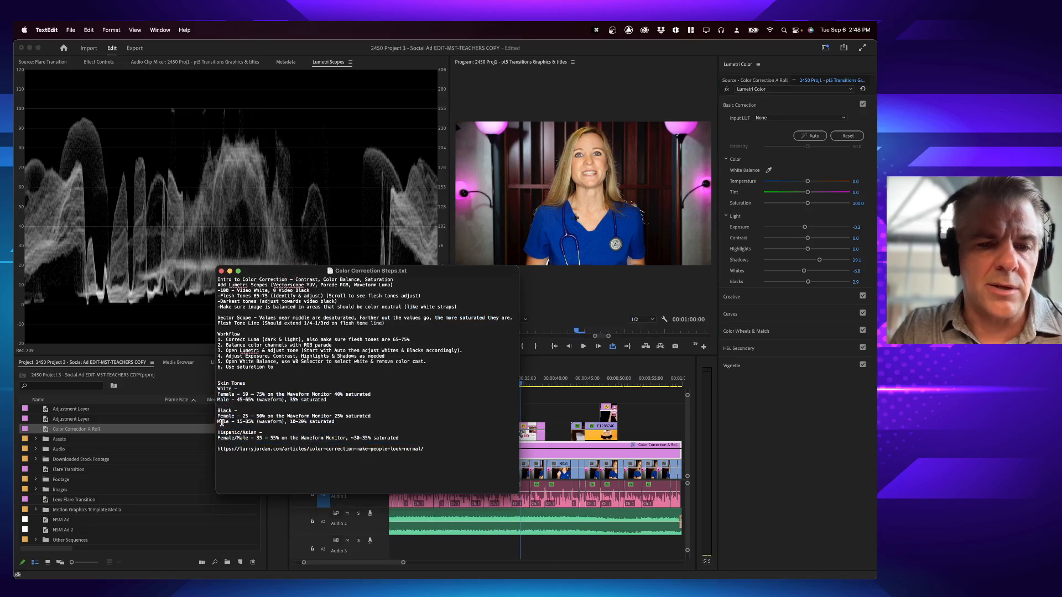
left_click(231, 423)
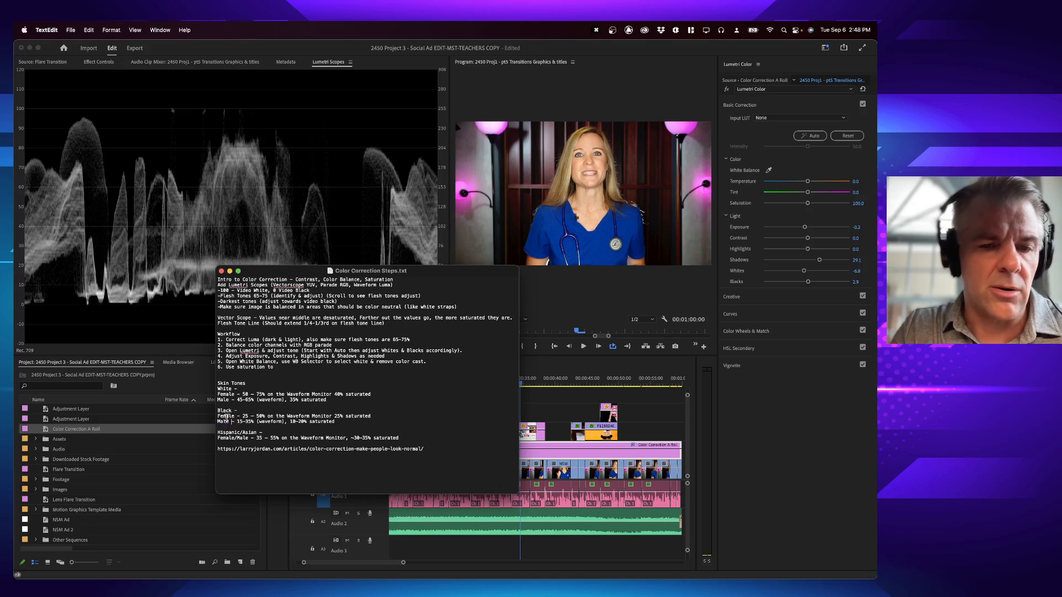
double_click(226, 416)
double_click(225, 423)
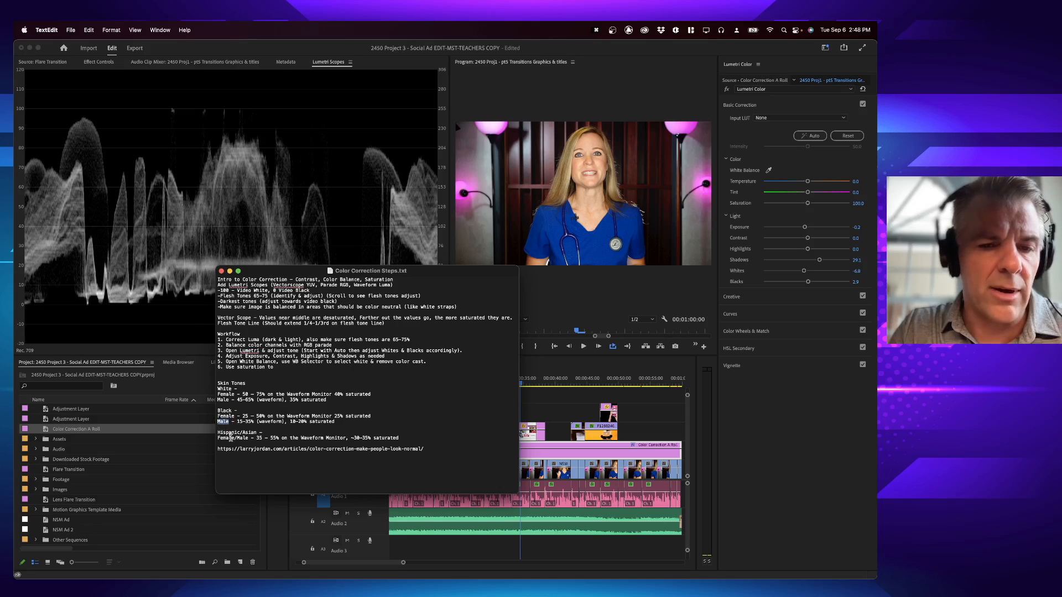
left_click(261, 438)
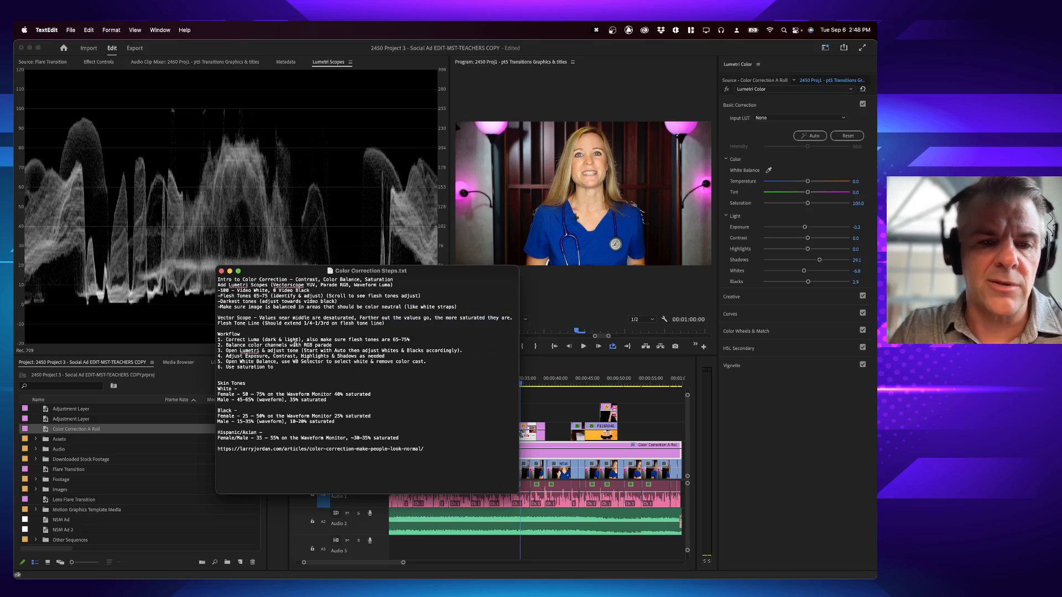
left_click_drag(418, 340, 293, 334)
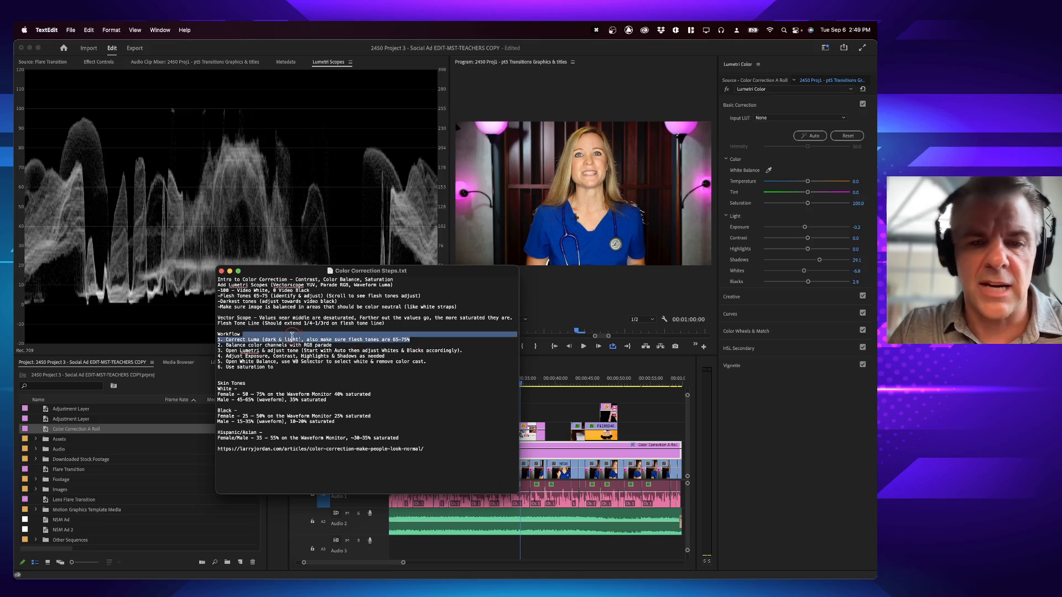
left_click(228, 341)
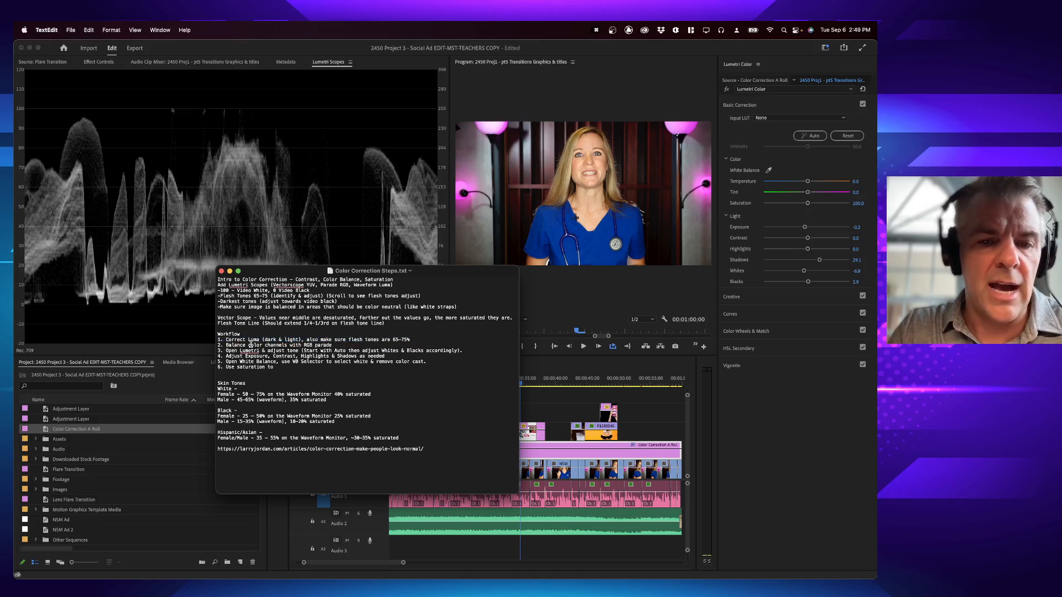
Back in Premiere Pro, replace the Waveform (Luma) scope with Parade (RGB) and temporarily widen the scopes to examine the three channels
left_click(342, 225)
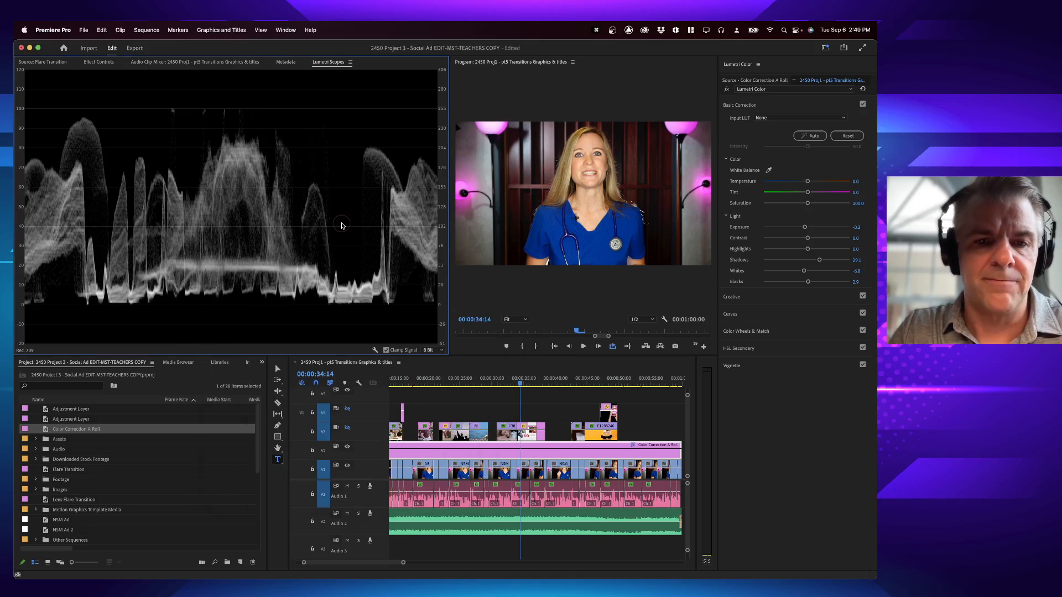
right_click(248, 199)
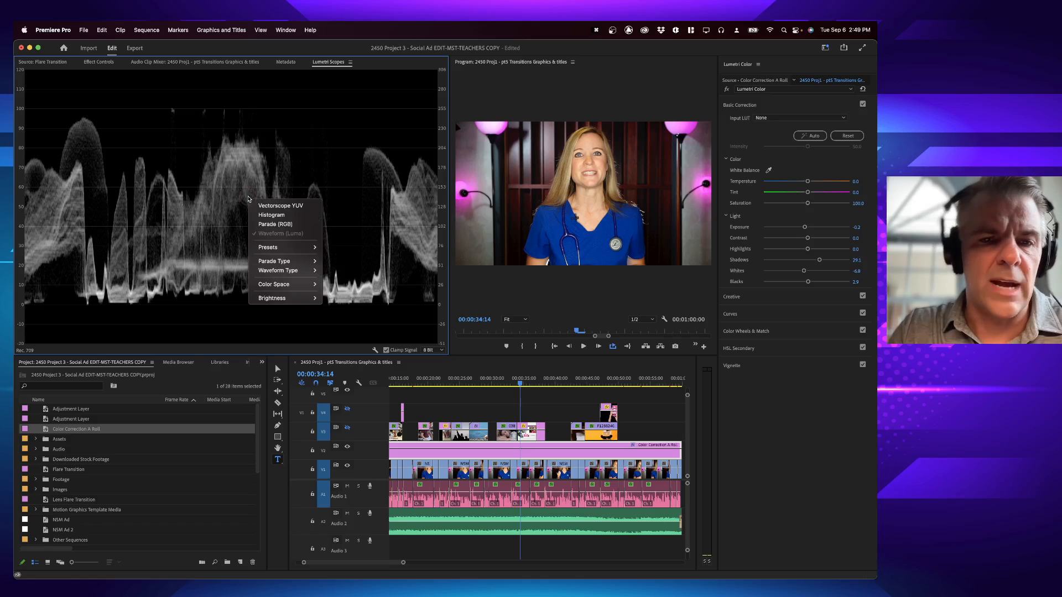
left_click(275, 224)
right_click(297, 208)
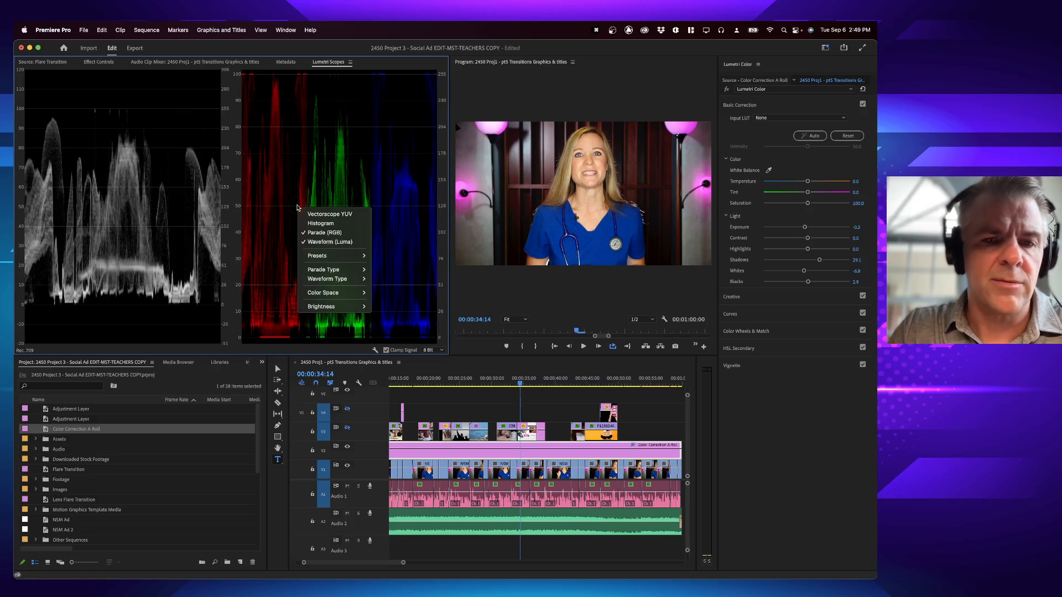
left_click(315, 243)
right_click(282, 239)
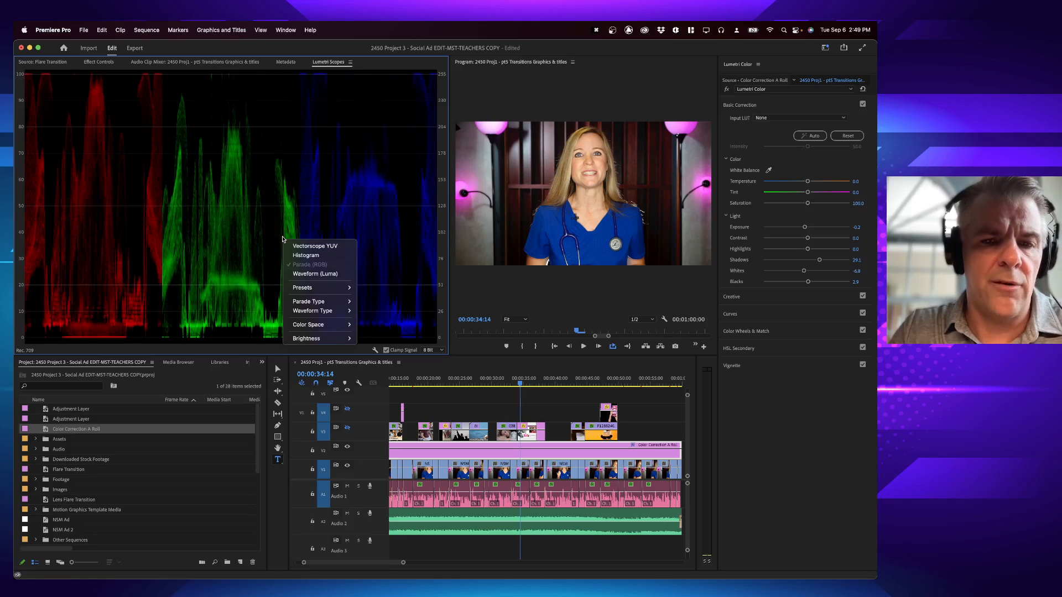
mouse_move(316, 305)
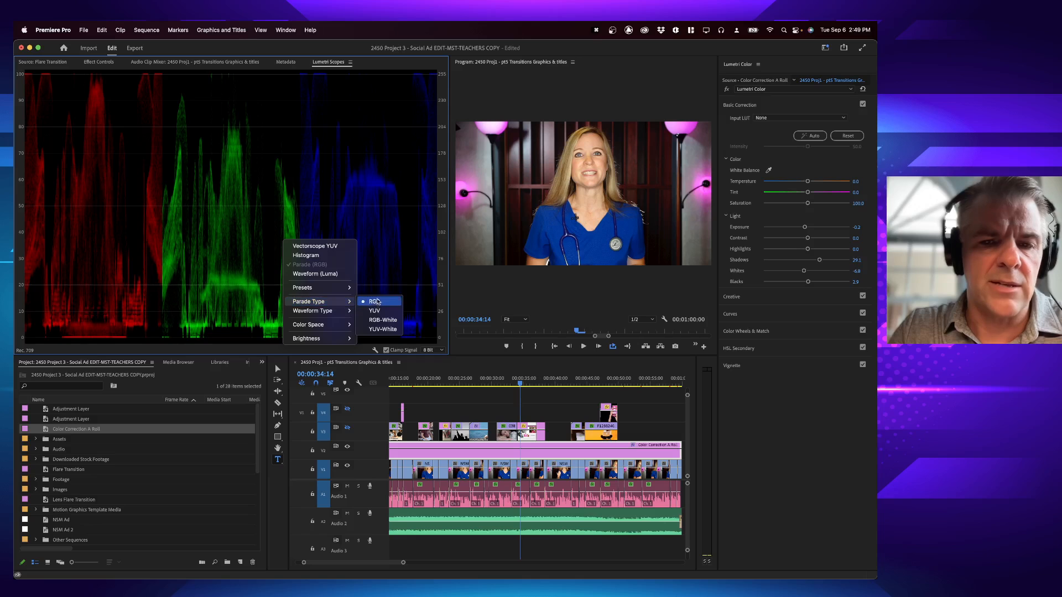
left_click(394, 273)
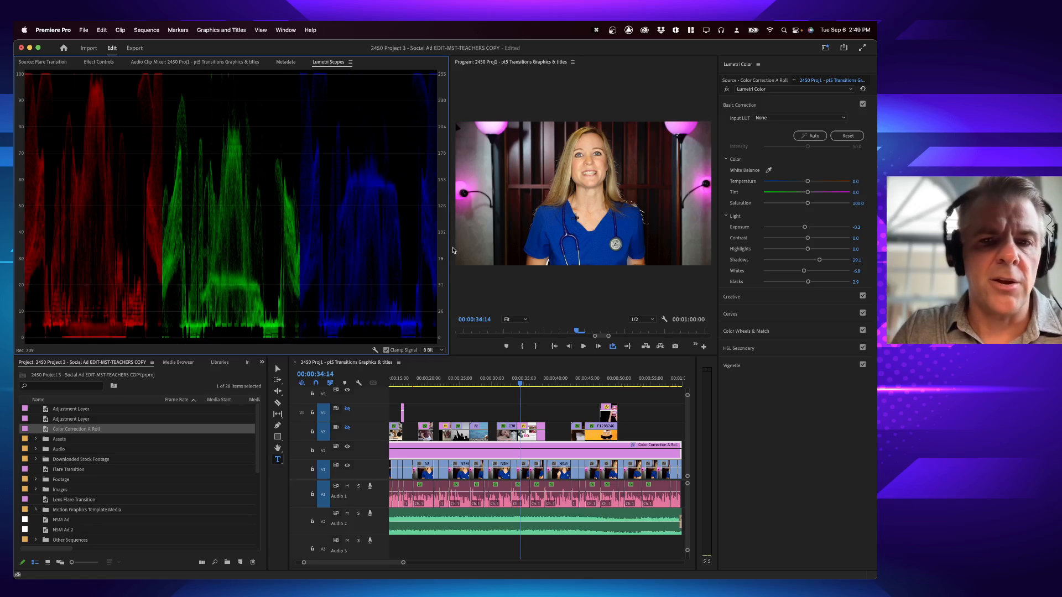
left_click_drag(451, 249, 687, 239)
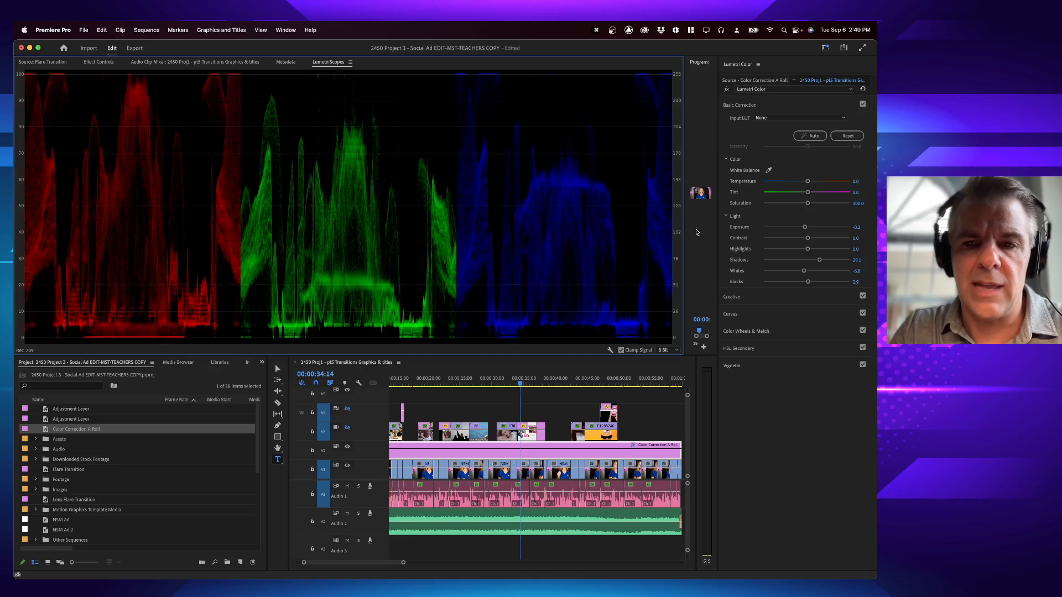
left_click_drag(684, 232, 459, 238)
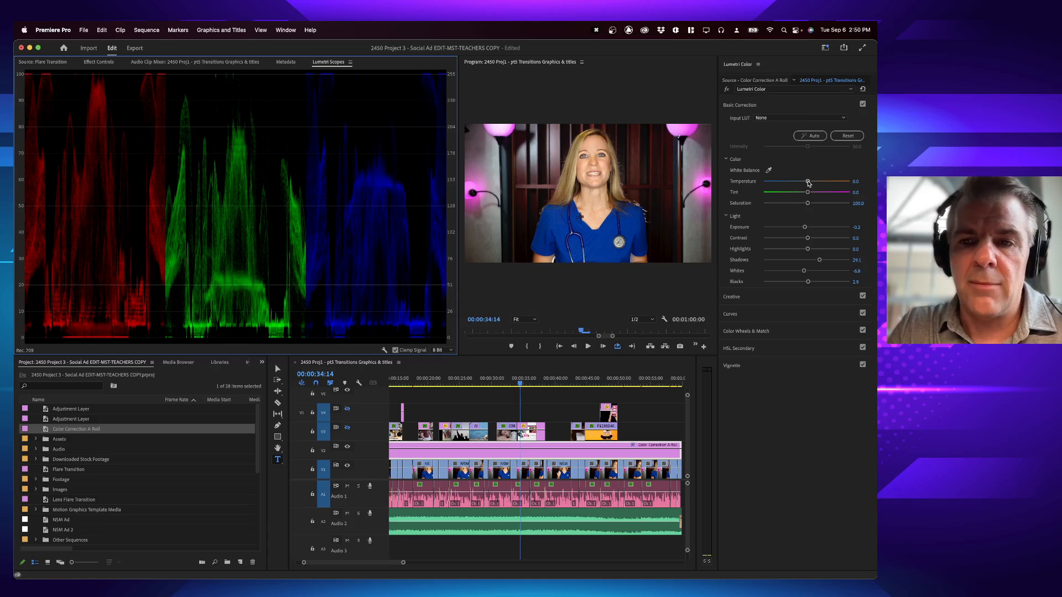
Test the Temperature at -100 and 100 against the RGB parade, and restore it to 0
left_click_drag(808, 183, 705, 184)
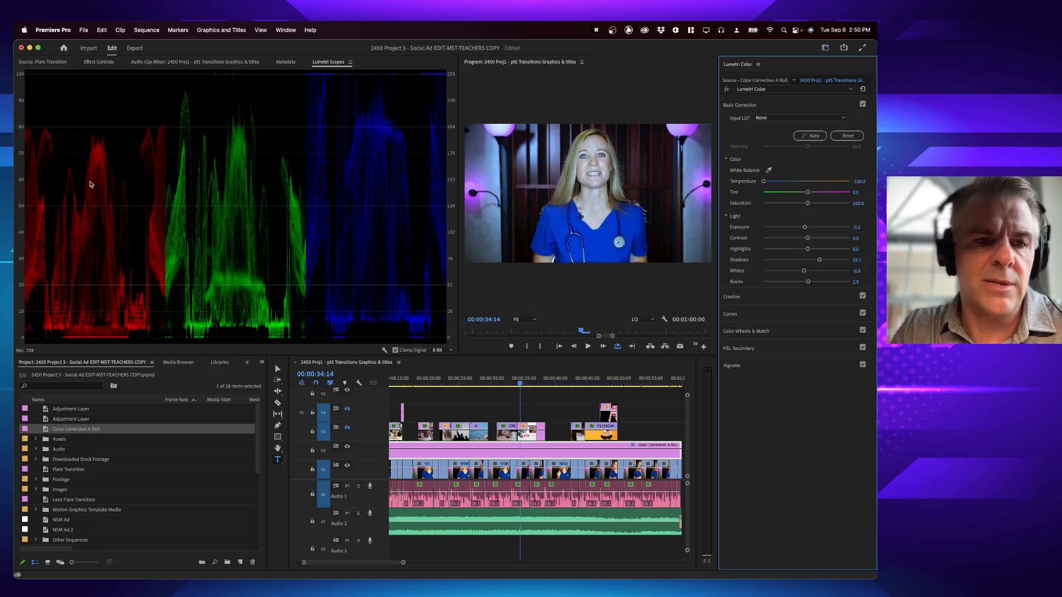
left_click_drag(764, 182, 851, 184)
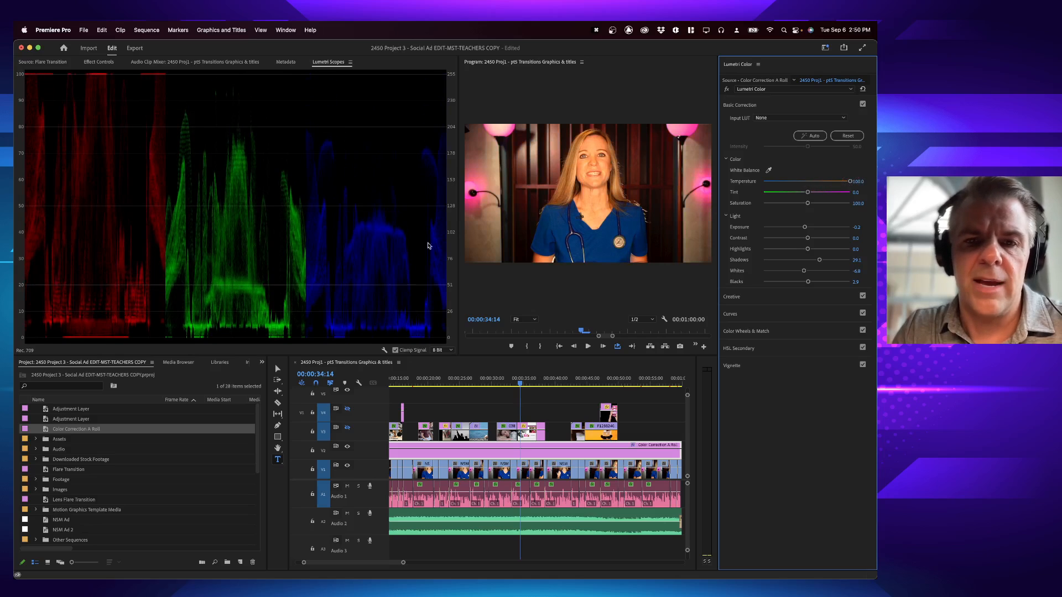
double_click(851, 182)
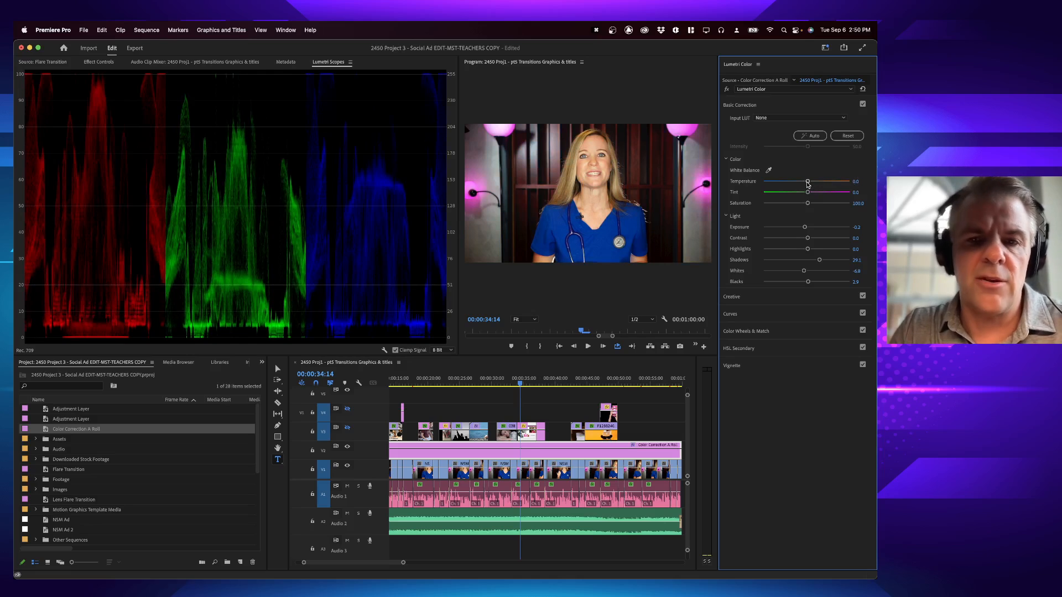
Set the Temperature to -38.8 after trying cooler values, and test a Tint of 3.9 before restoring it to 0
left_click_drag(808, 184, 795, 186)
left_click_drag(794, 182, 795, 182)
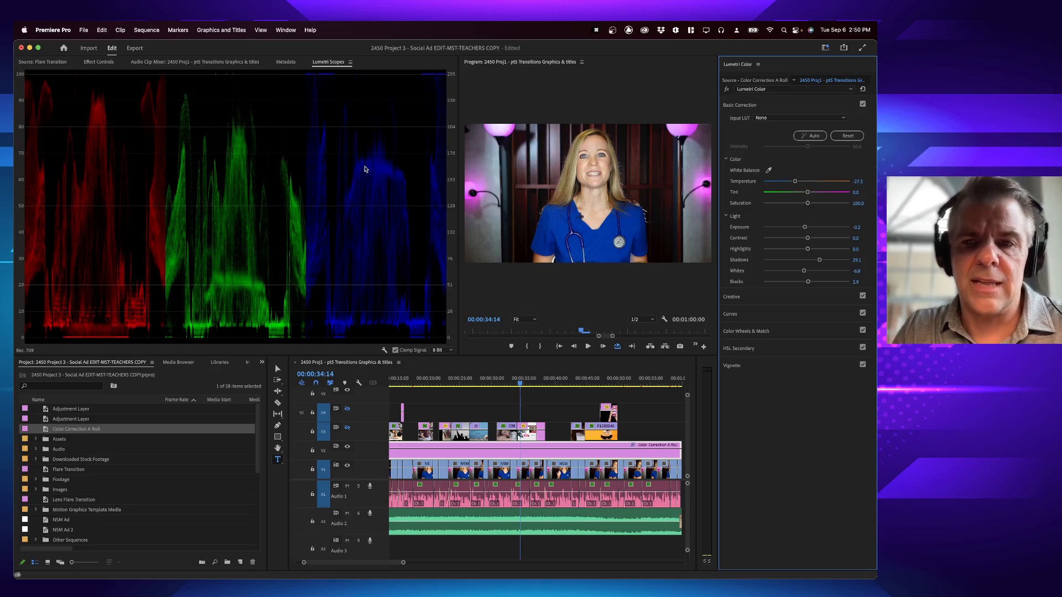
left_click_drag(795, 181, 773, 182)
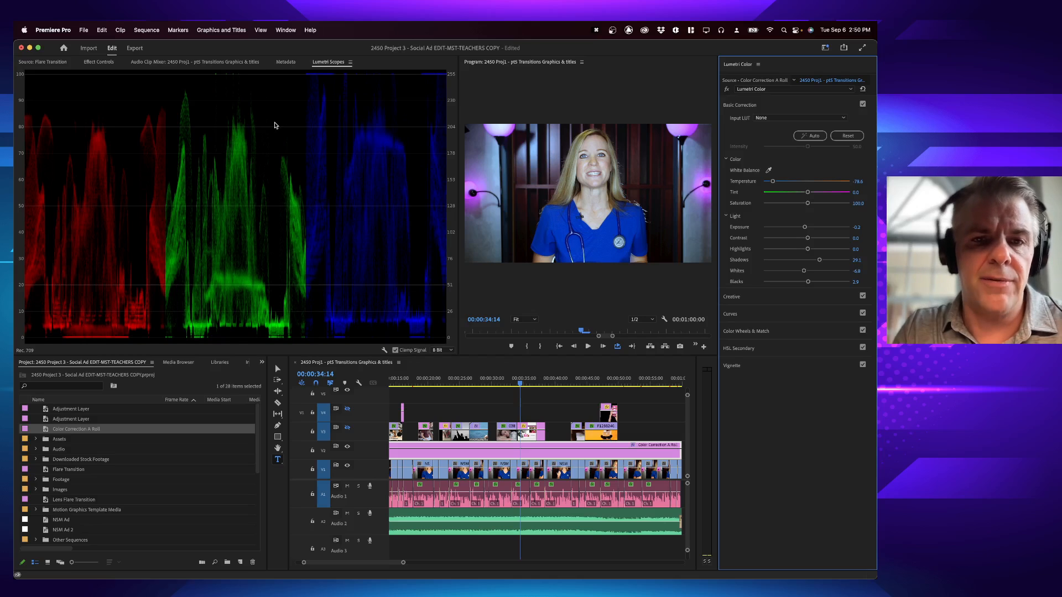
left_click_drag(775, 184, 789, 181)
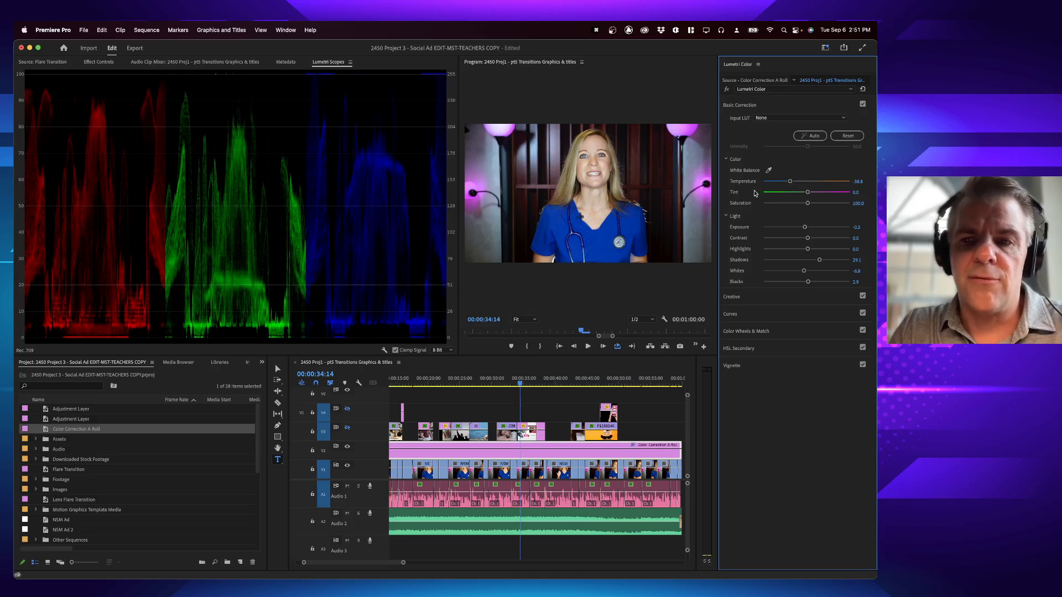
mouse_move(809, 194)
left_mouse_down()
mouse_move(756, 197)
mouse_move(856, 191)
mouse_move(809, 193)
left_mouse_up()
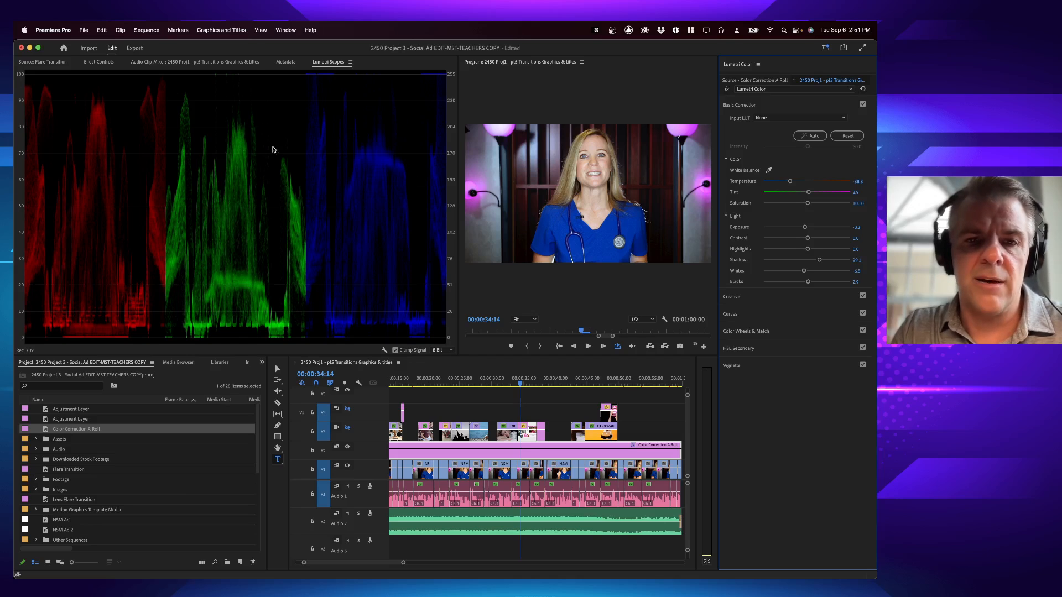
double_click(808, 192)
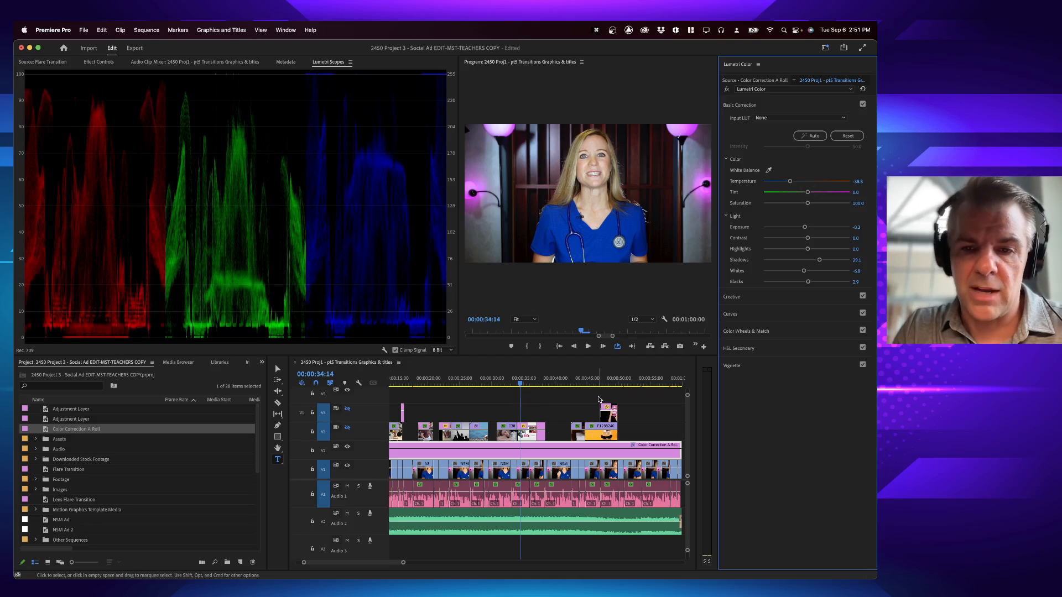
Fit the whole sequence in the timeline and review the A-roll's RGB parade at other points, back to 00:00:32:08
left_click(637, 382)
key("minus")
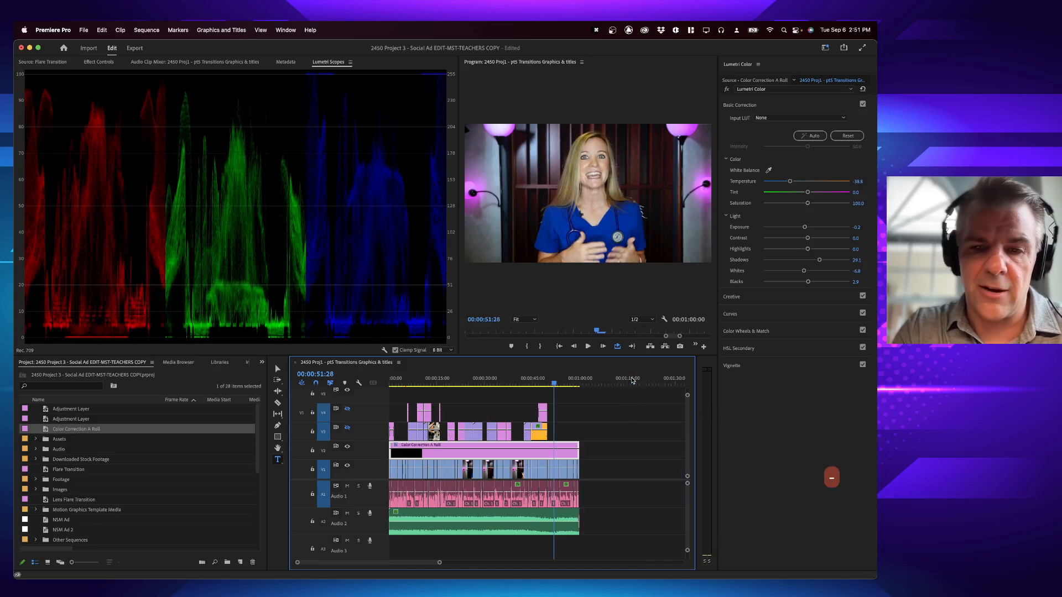
left_click_drag(562, 382, 492, 377)
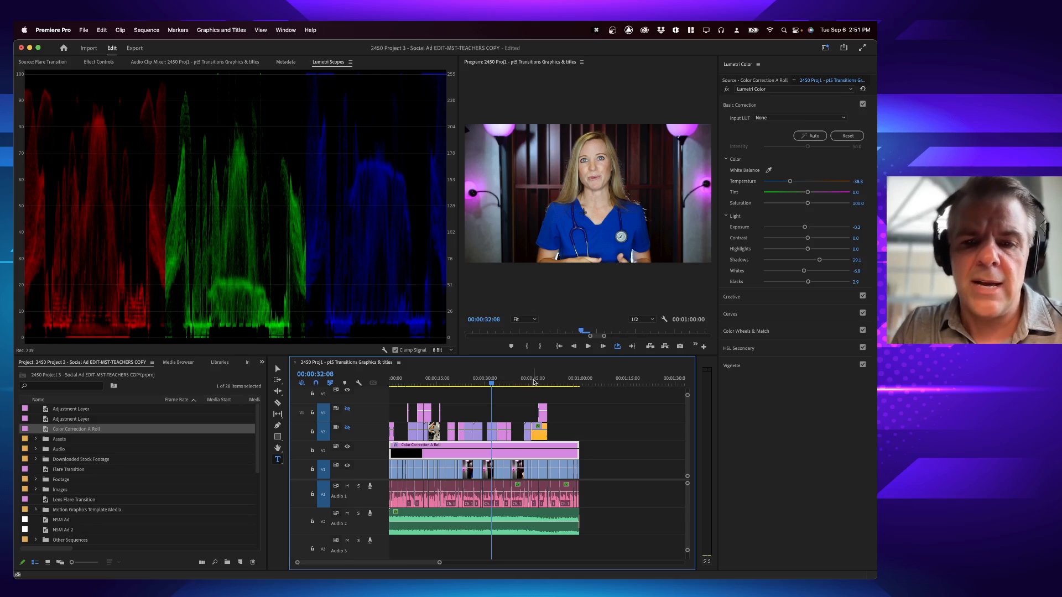
Consult the Color Correction Steps.txt notes in TextEdit for the White female skin-tone waveform and saturation targets, and return to Premiere Pro
right_click(268, 220)
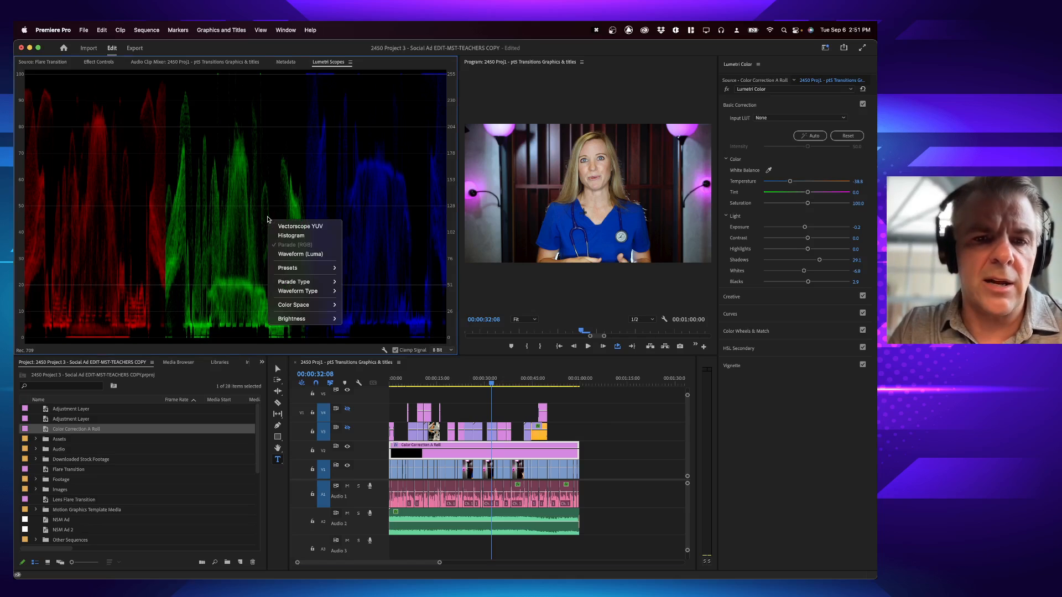
key("super+Tab")
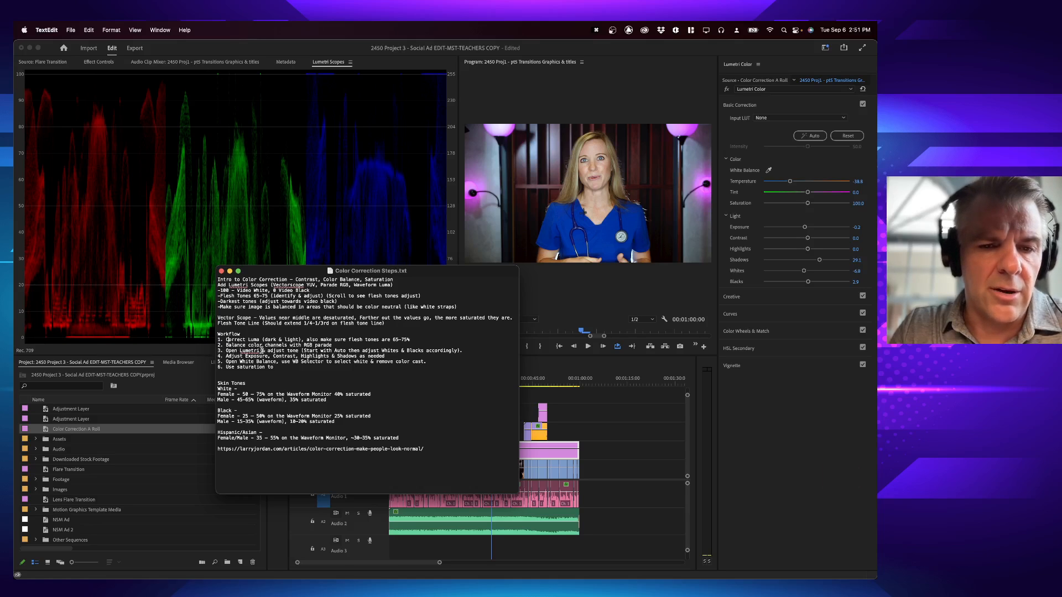
left_click(278, 235)
key("super+Tab")
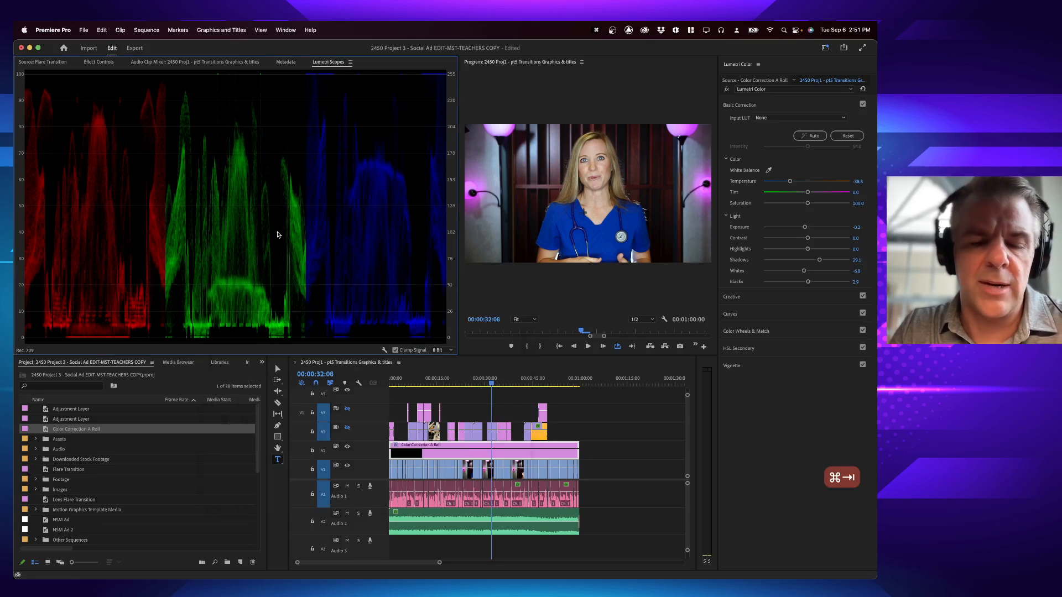
left_click_drag(244, 394, 274, 394)
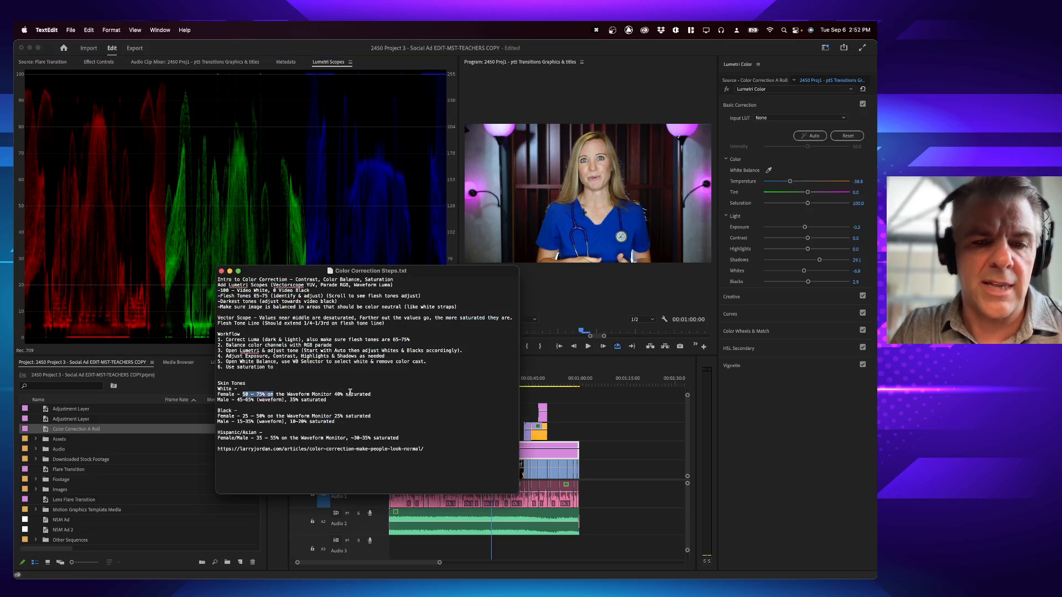
left_click(291, 169)
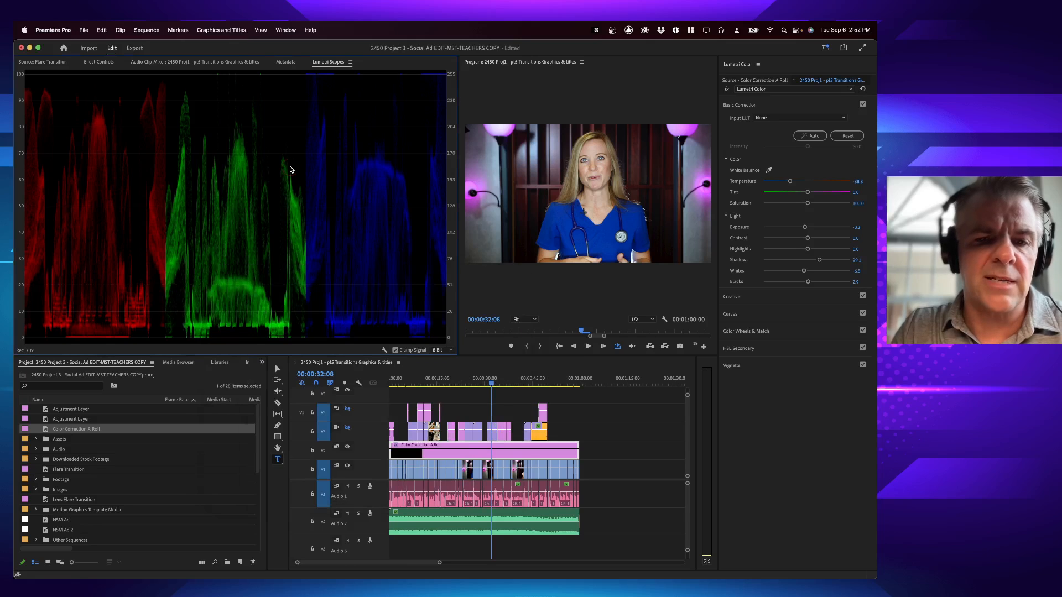
Replace the Parade (RGB) scope with the Vectorscope YUV so that it is the only scope displayed
right_click(229, 196)
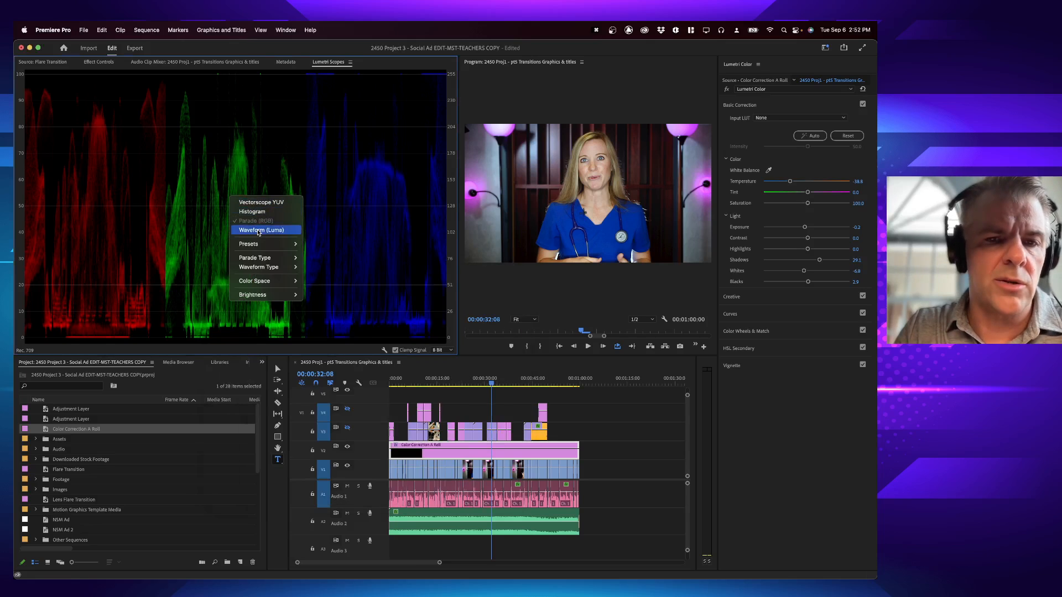
left_click(254, 203)
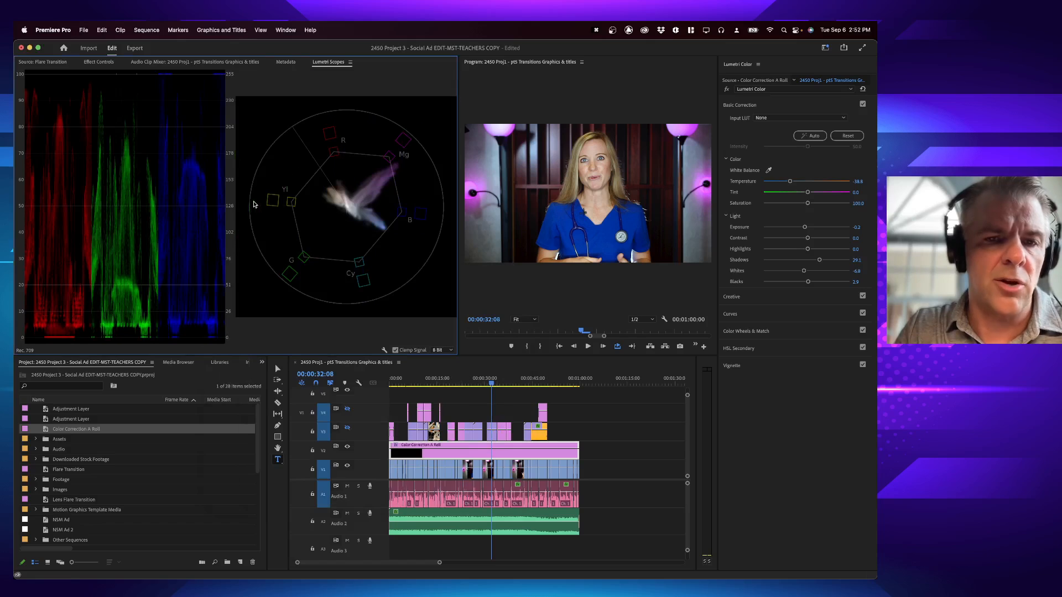
right_click(254, 205)
left_click(276, 230)
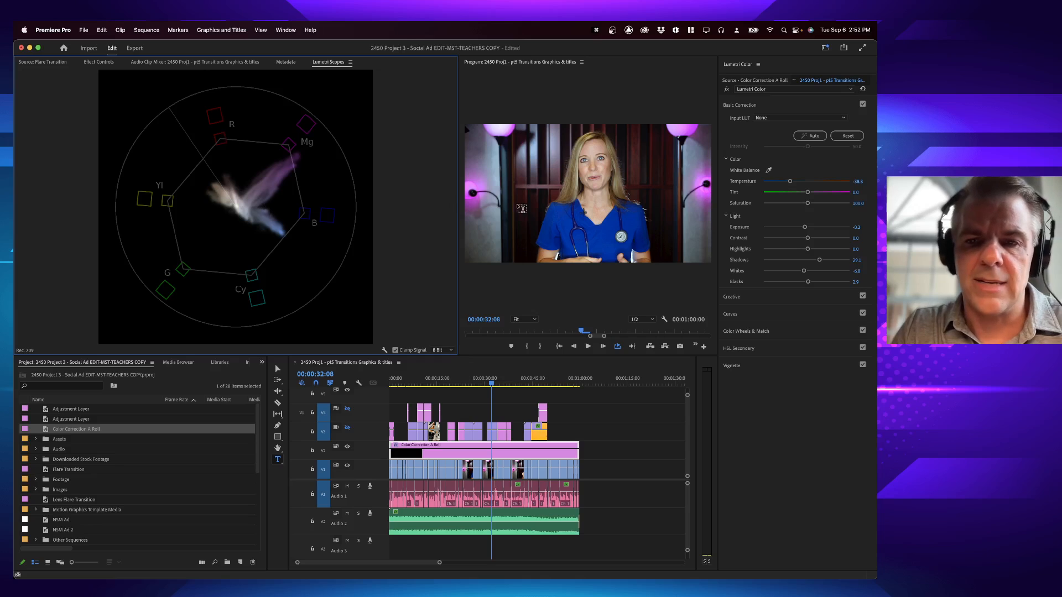
At 00:00:34:12, test the Saturation at 200 and 0 against the vectorscope, and restore it to 100
mouse_move(490, 379)
left_mouse_down()
mouse_move(479, 382)
mouse_move(498, 381)
left_mouse_up()
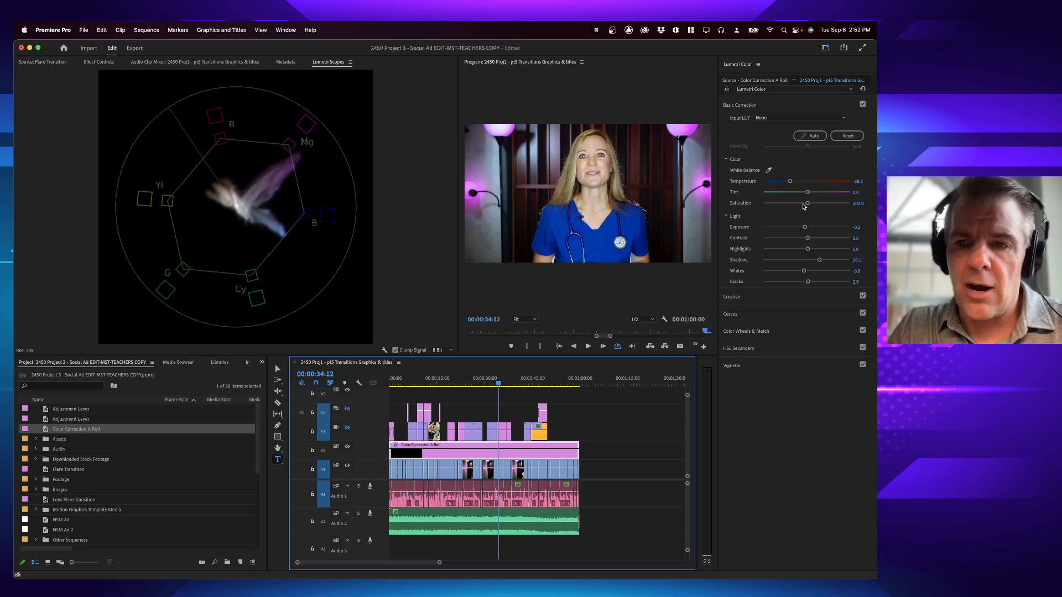
left_click_drag(808, 205, 855, 204)
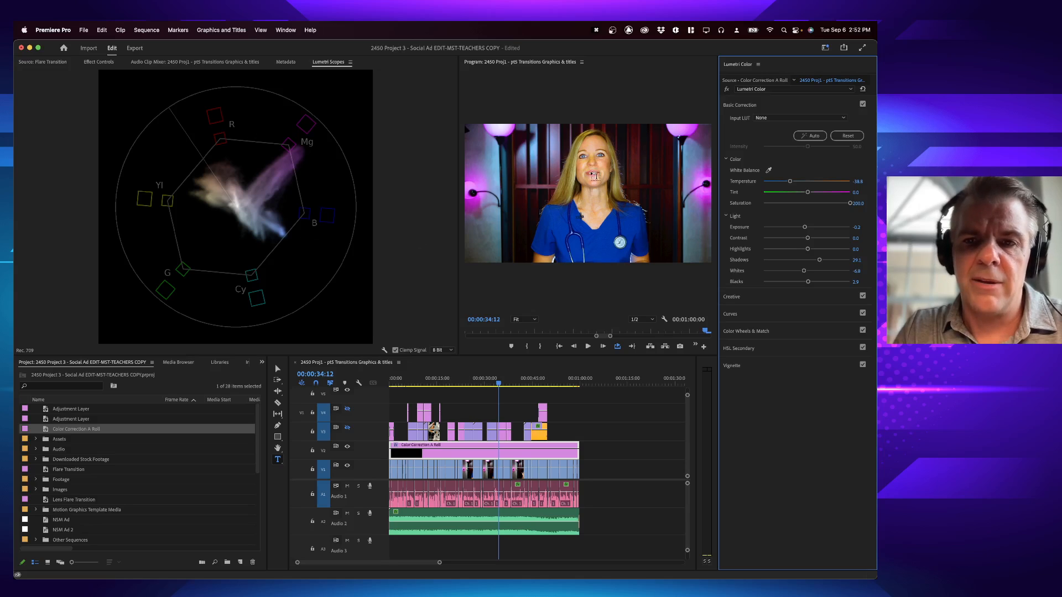
left_click_drag(852, 203, 739, 215)
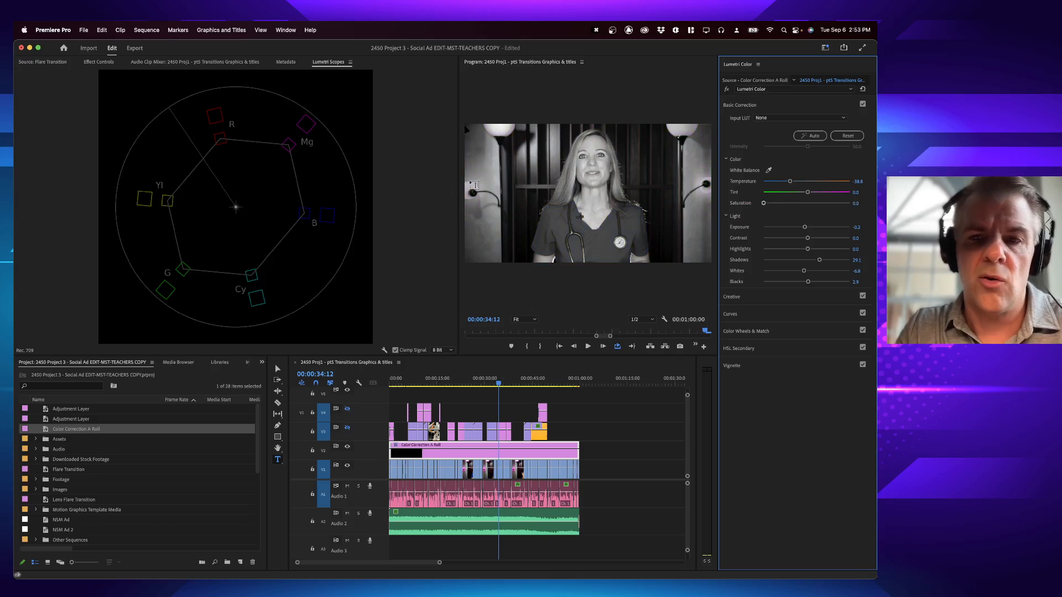
double_click(764, 203)
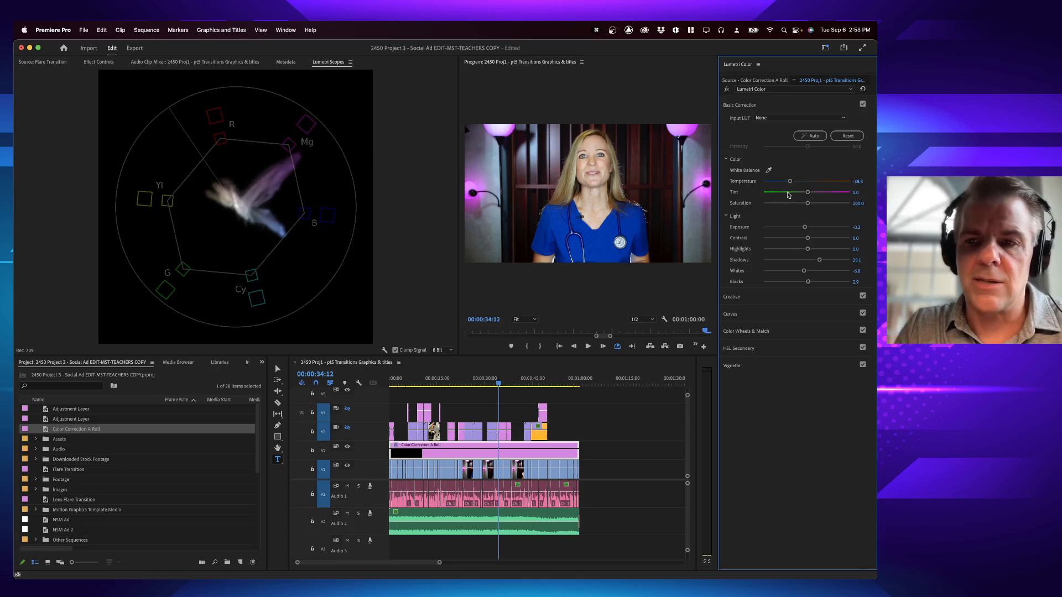
Set the Saturation to 91.3 after trying a lower value and playing back a section of the A-roll around 00:00:15
left_click_drag(809, 205, 799, 209)
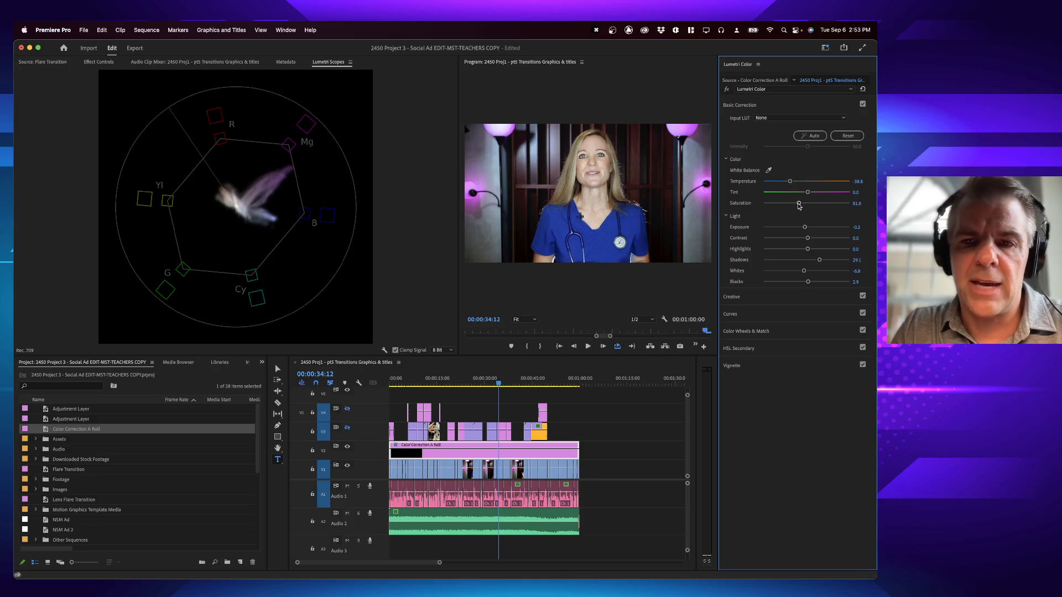
left_click(430, 380)
key("space")
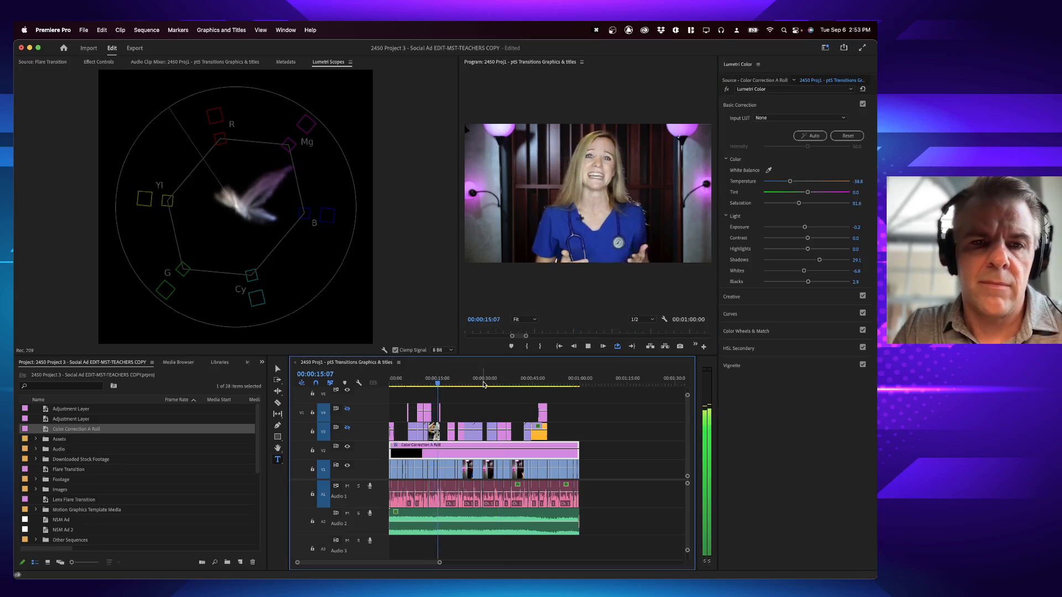
key("space")
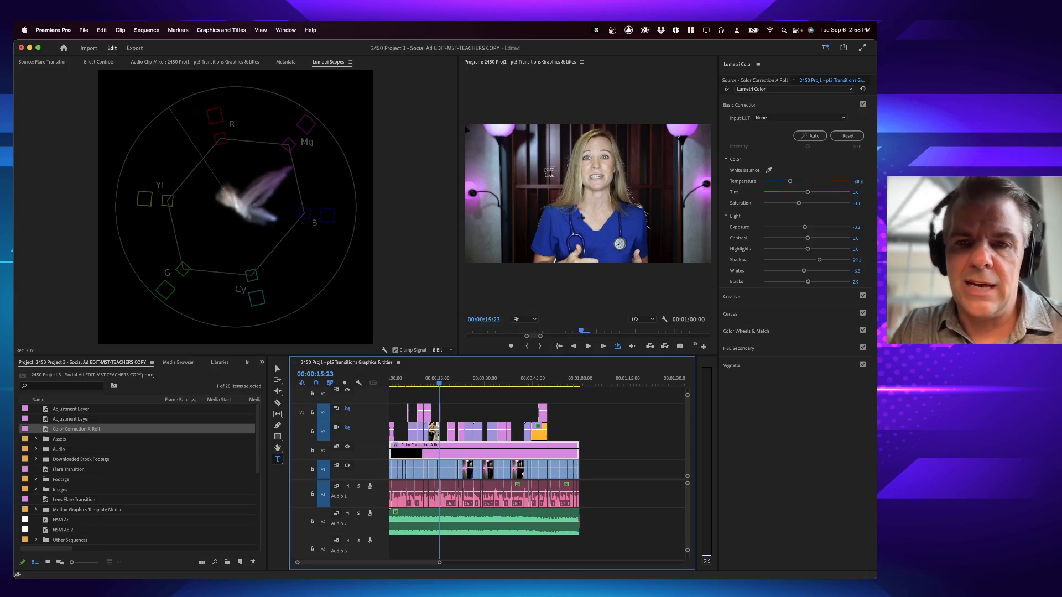
left_click_drag(799, 204, 803, 205)
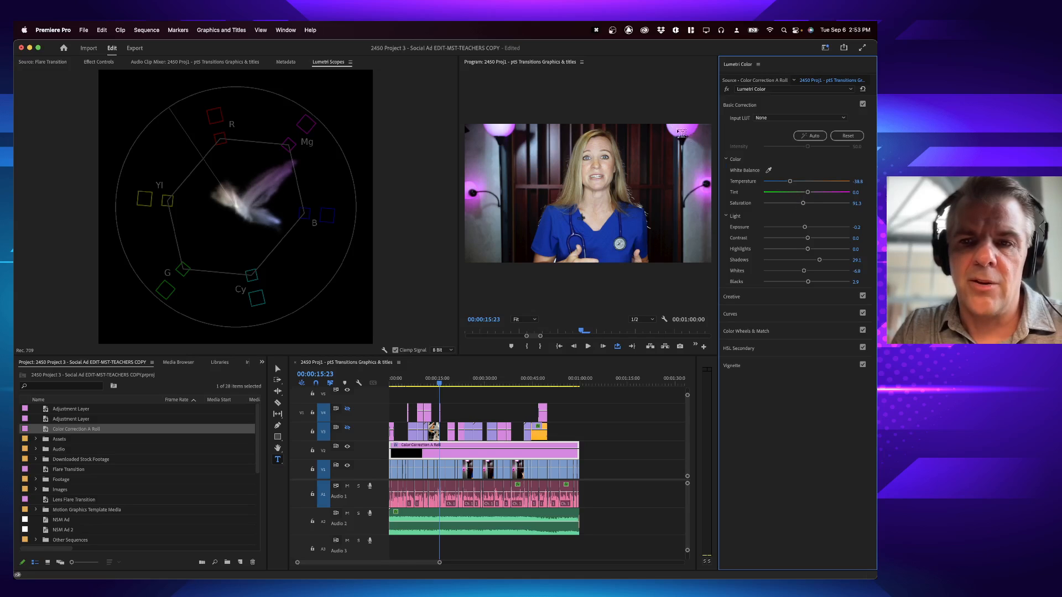
Play the A-roll on to 00:00:17:16 and compare the image with Basic Correction disabled and re-enabled
key("space")
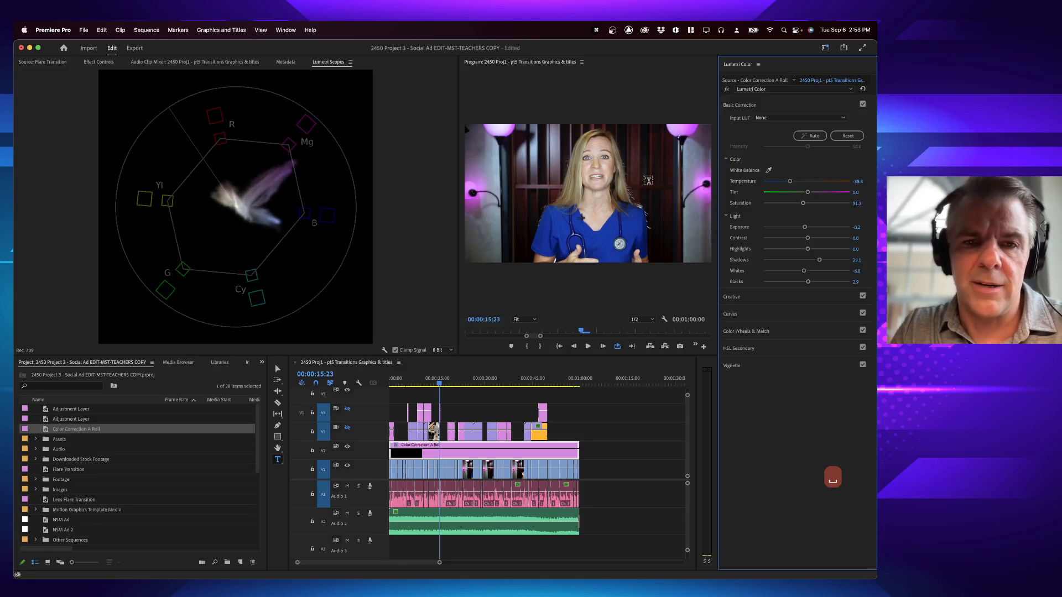
key("space")
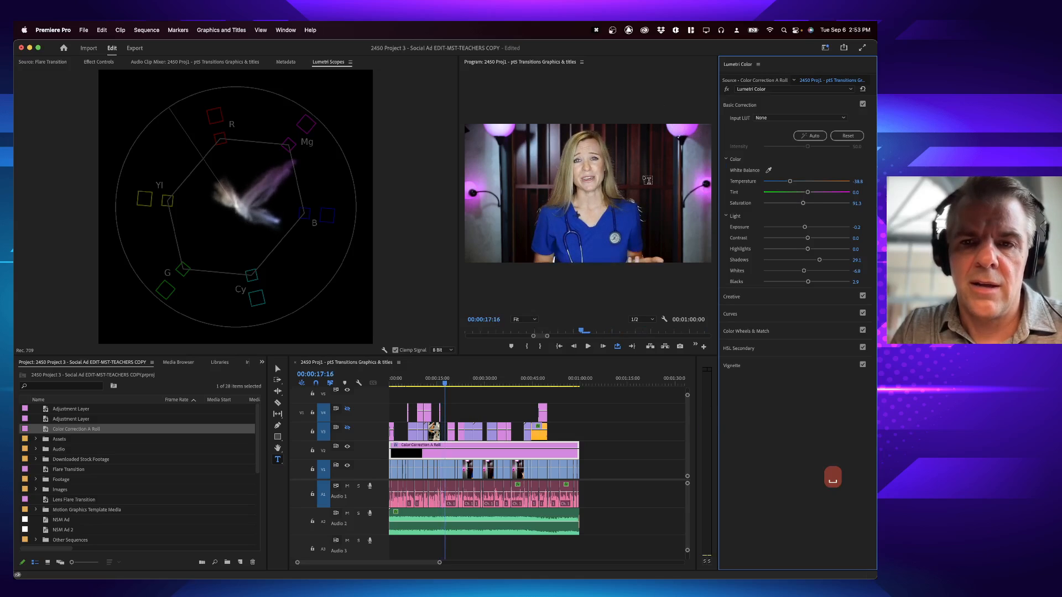
left_click(863, 105)
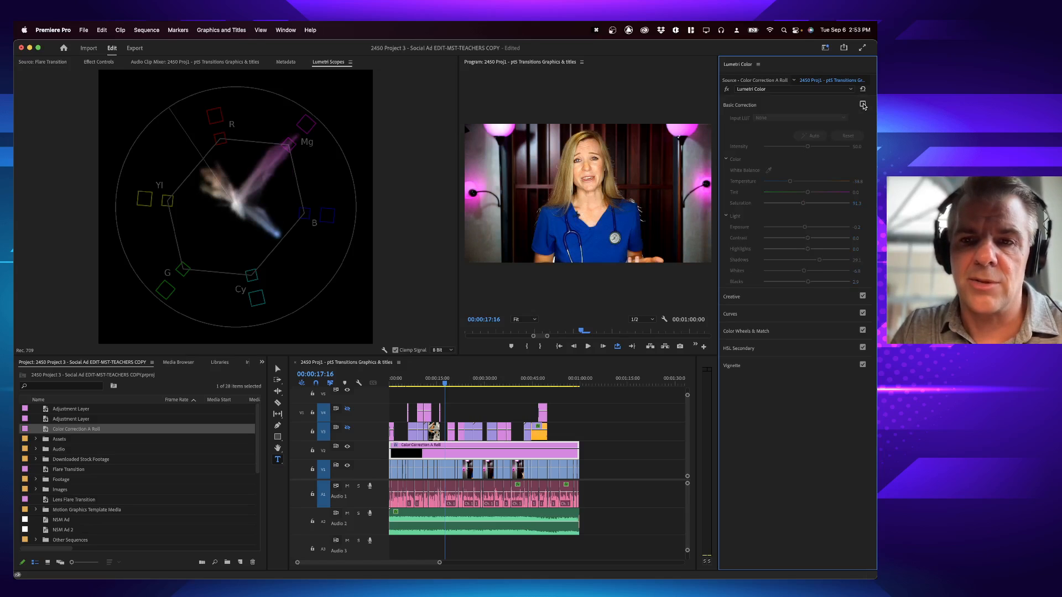
left_click(863, 105)
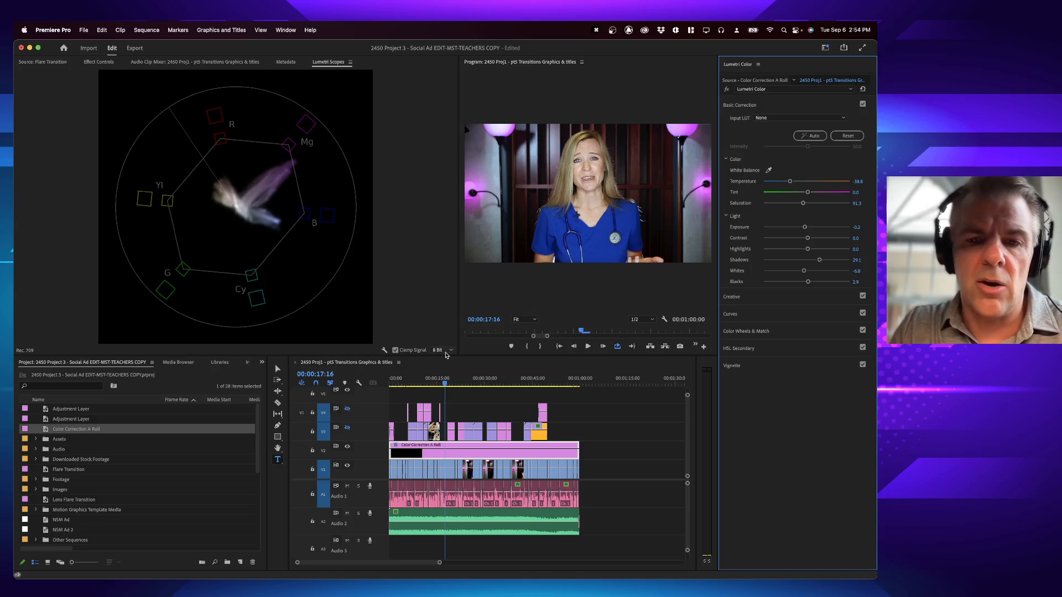
In Effect Controls, try an ellipse mask on the adjustment layer's Lumetri Color effect and delete it
left_click(99, 62)
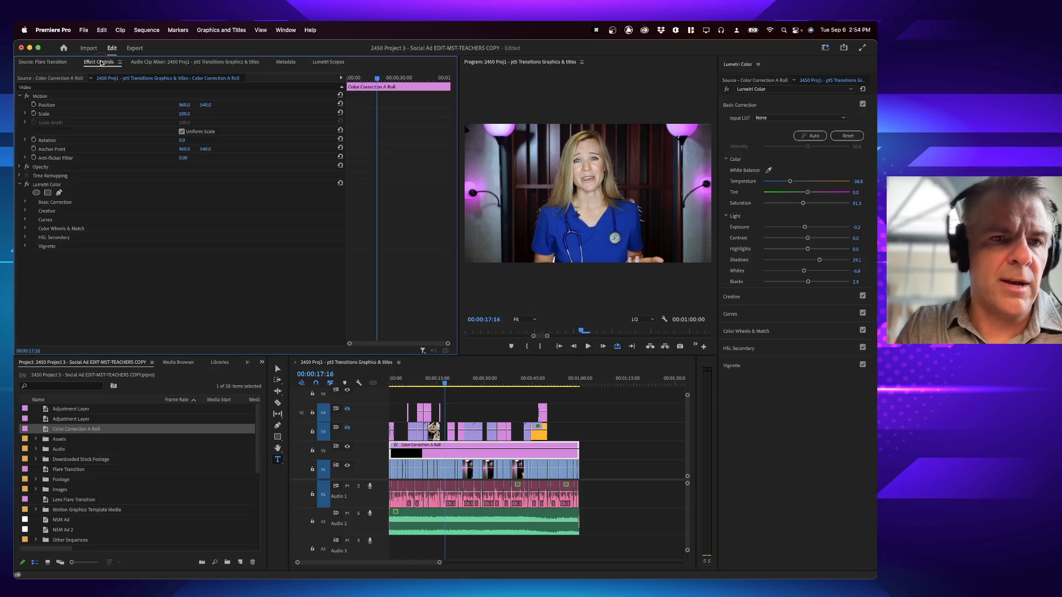
left_click(44, 187)
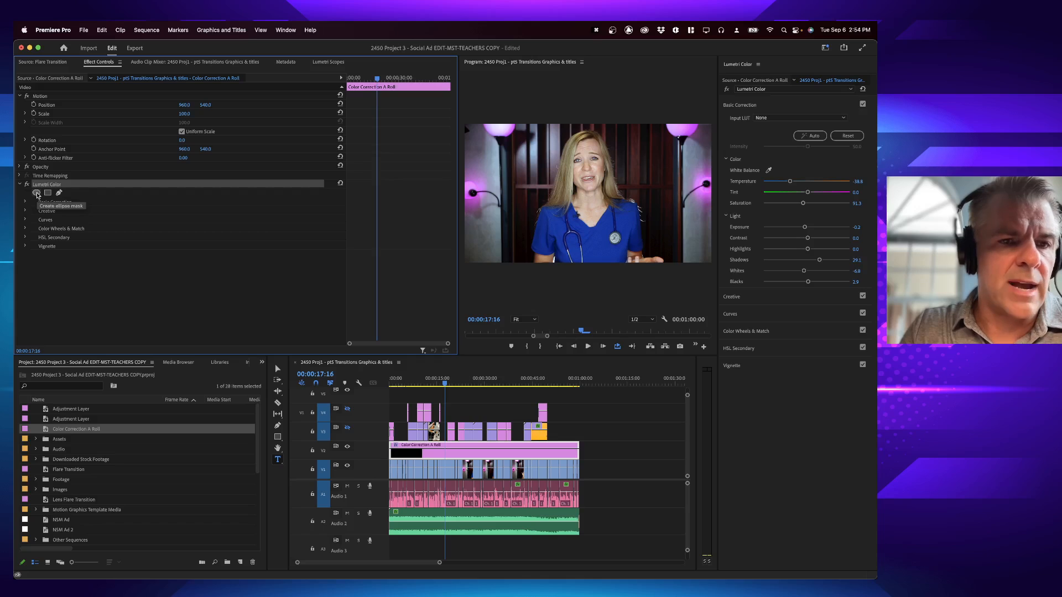
left_click(36, 193)
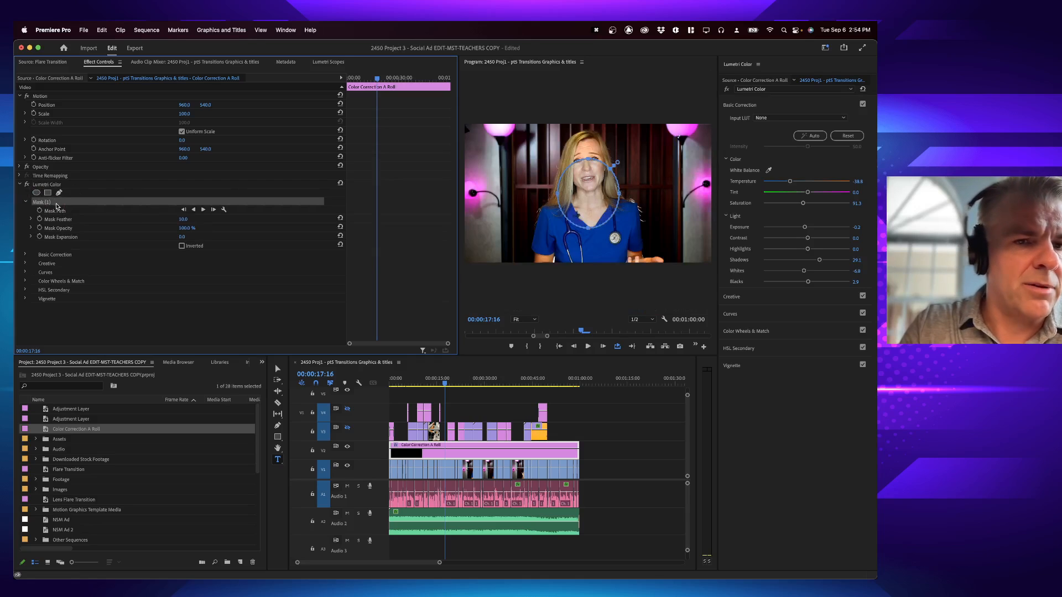
key("BackSpace")
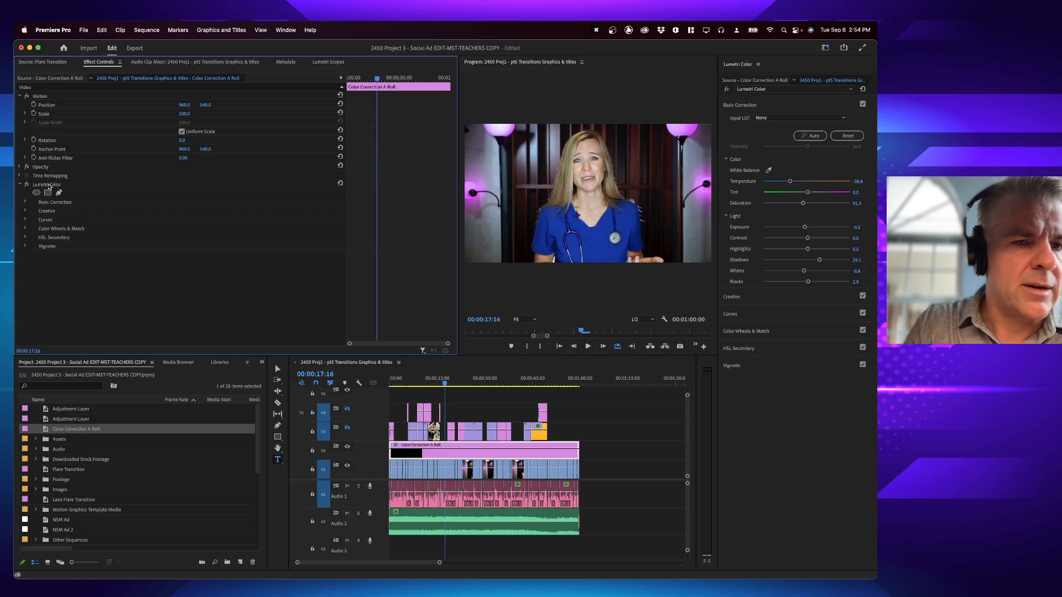
Expand the adjustment layer's Opacity properties, try an ellipse mask on them, and undo it
left_click(49, 168)
left_click(19, 167)
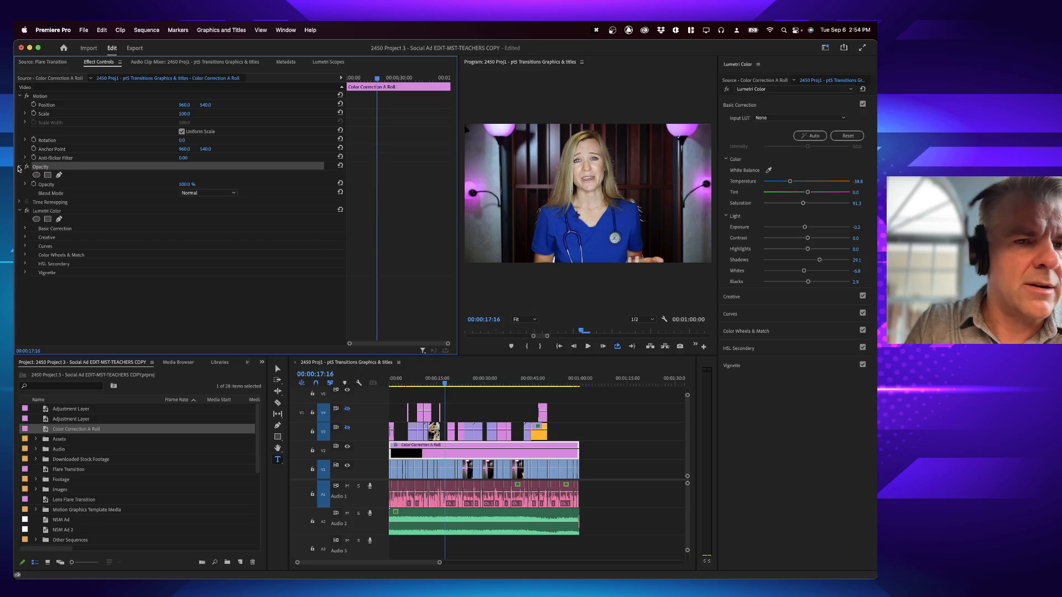
left_click(37, 176)
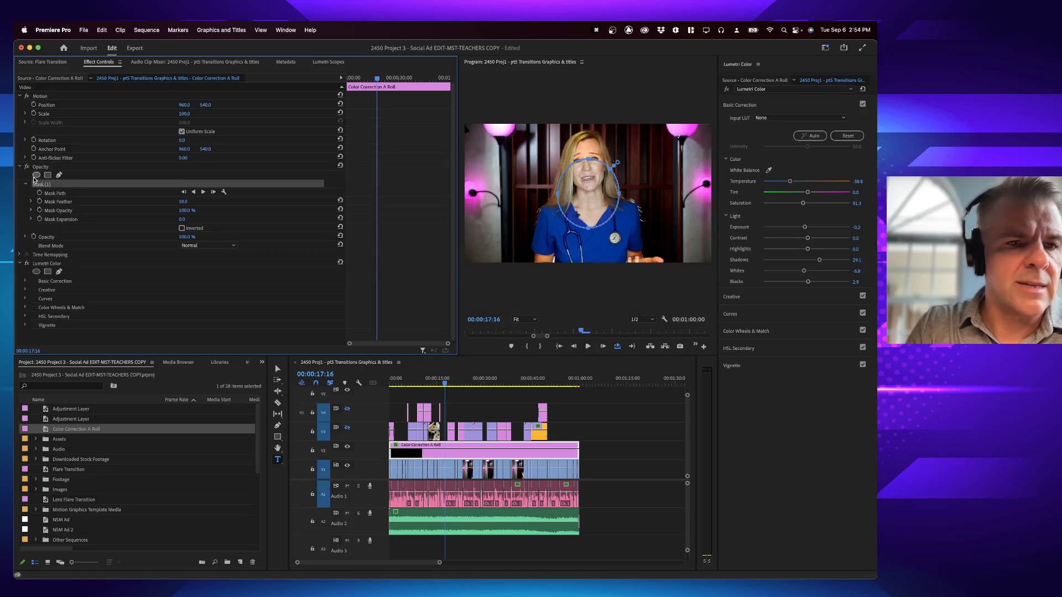
key("super+z")
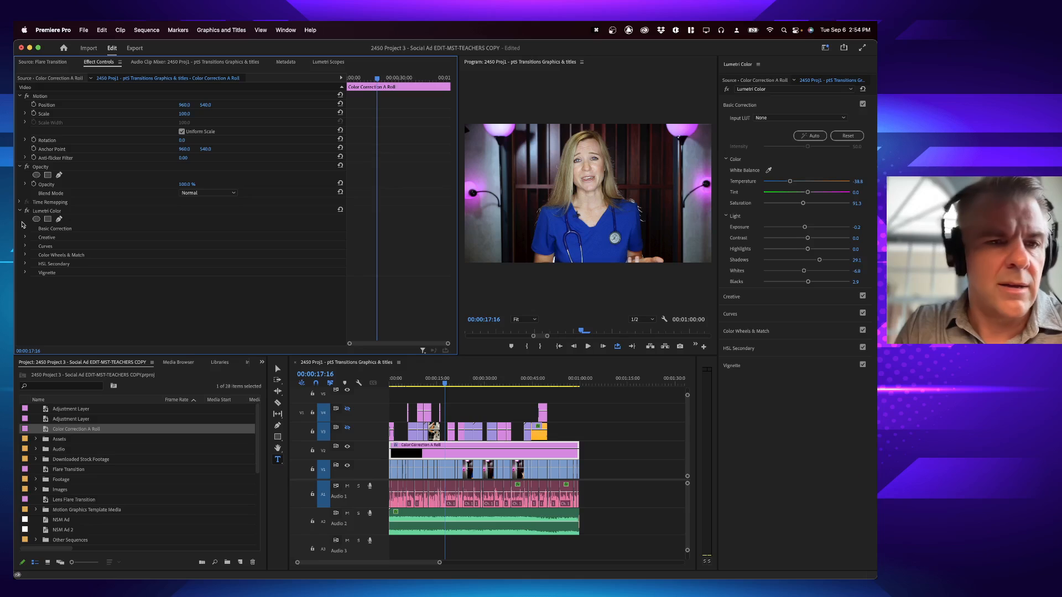
Add an ellipse mask to the Lumetri Color effect, fit it tightly around the woman's face, and bring the Lumetri Scopes back into view
left_click(47, 211)
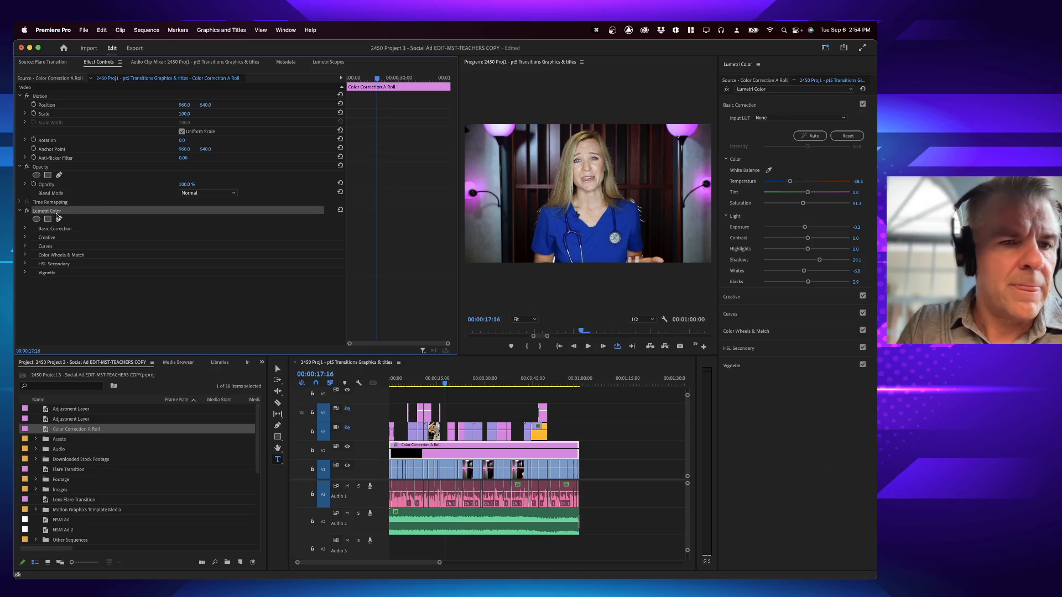
left_click(37, 219)
left_click_drag(592, 191, 593, 170)
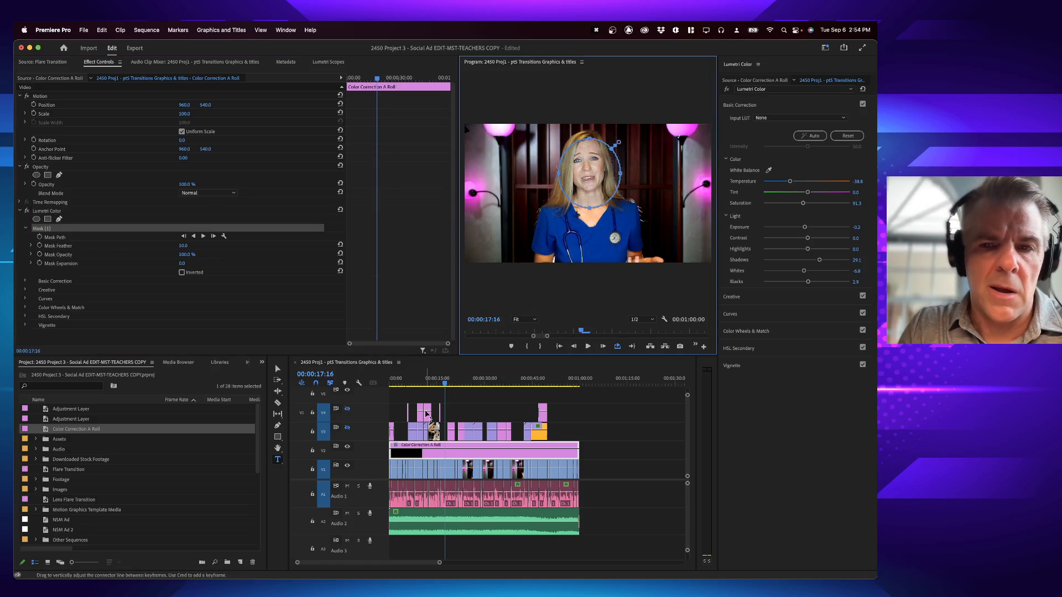
left_click_drag(622, 179, 607, 176)
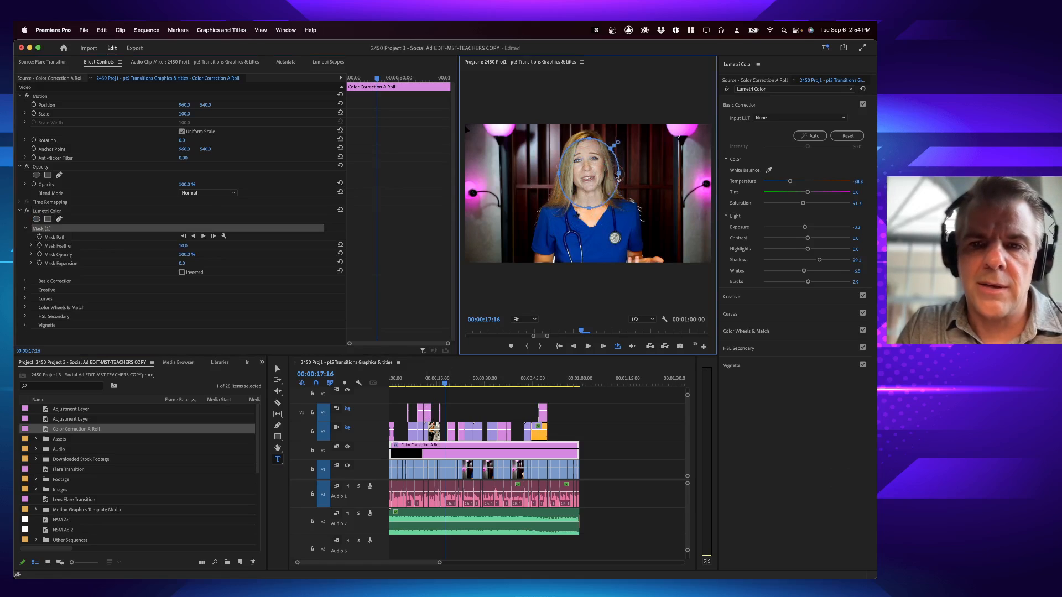
left_click_drag(583, 212, 570, 166)
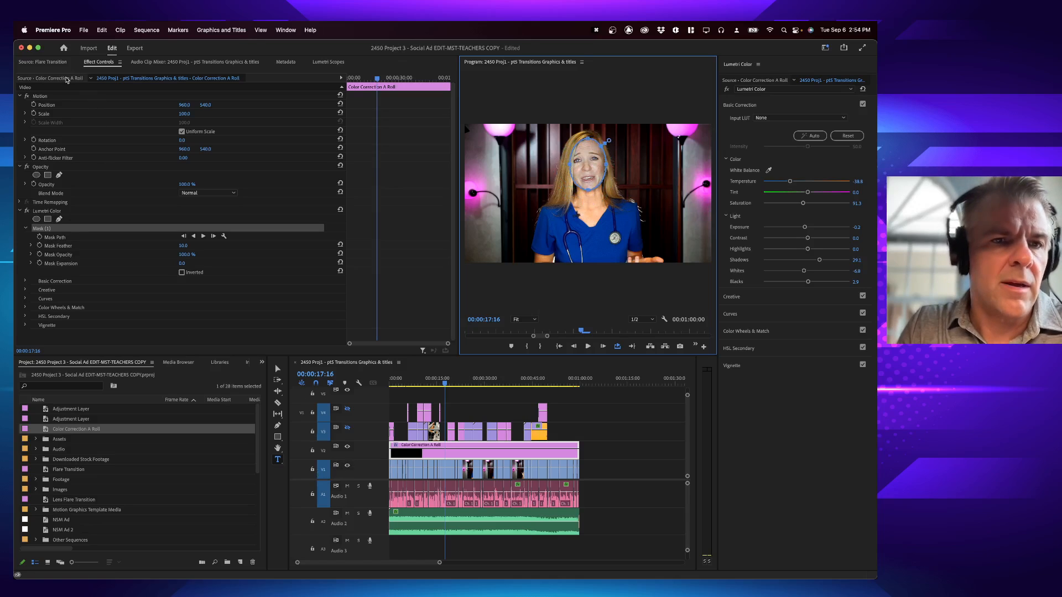
left_click(285, 30)
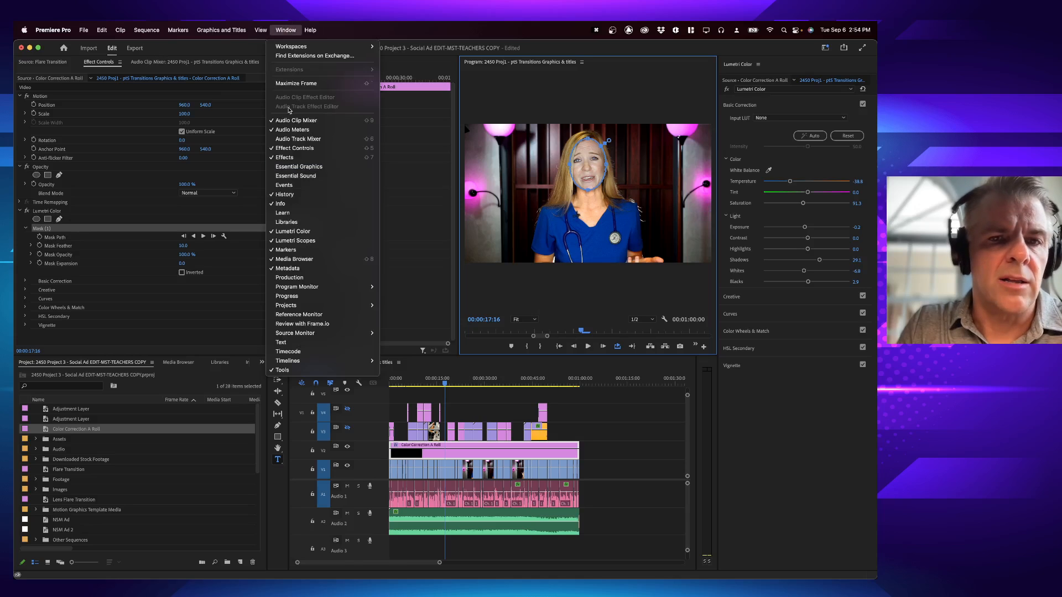
left_click(303, 244)
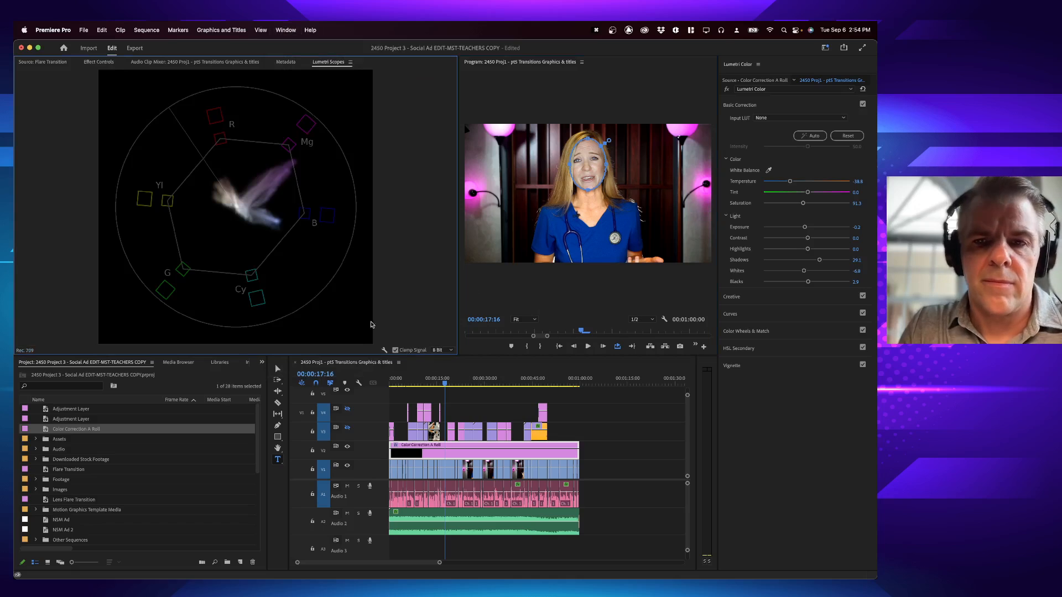
Undo the ellipse mask on the adjustment layer's Lumetri Color effect
key("super+z")
key("super+z")
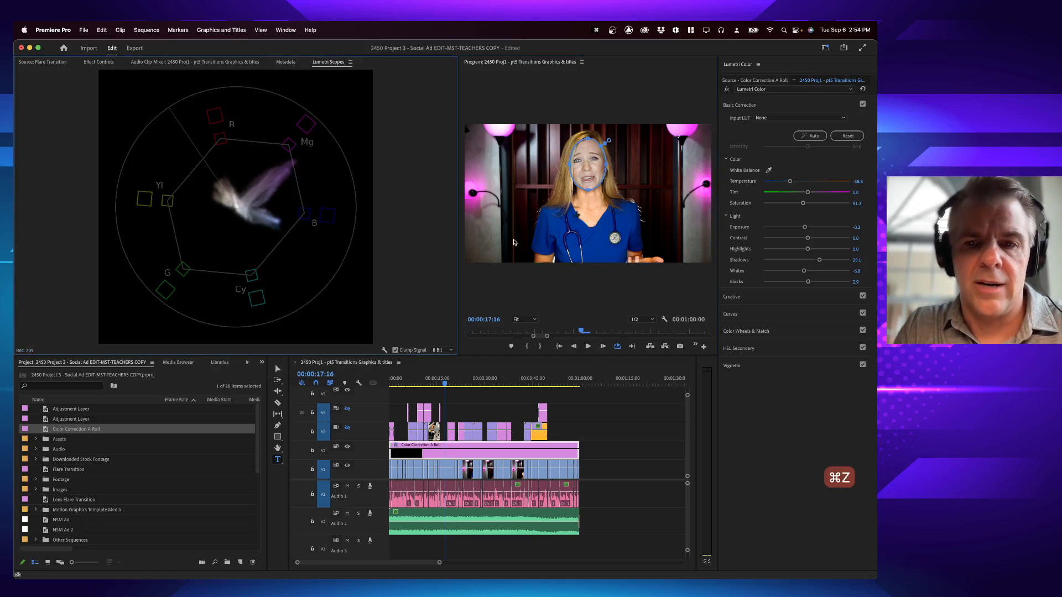
key("super+z")
key("super+z")
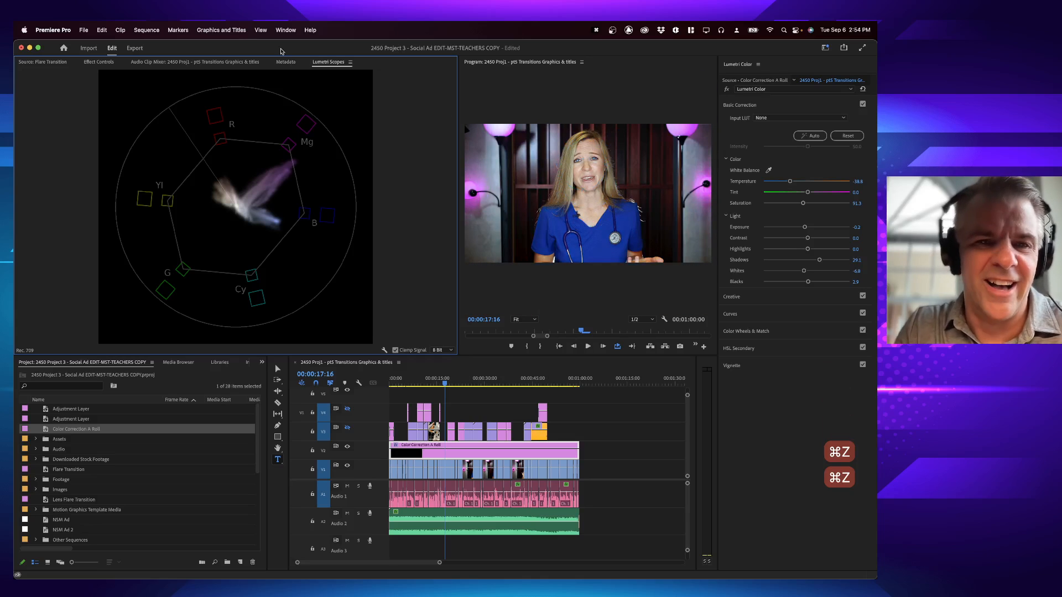
Select the A-roll clip beneath the adjustment layer, play on to 00:00:19:02, and add an ellipse mask to the clip's Opacity
left_click(448, 473)
left_click(448, 473)
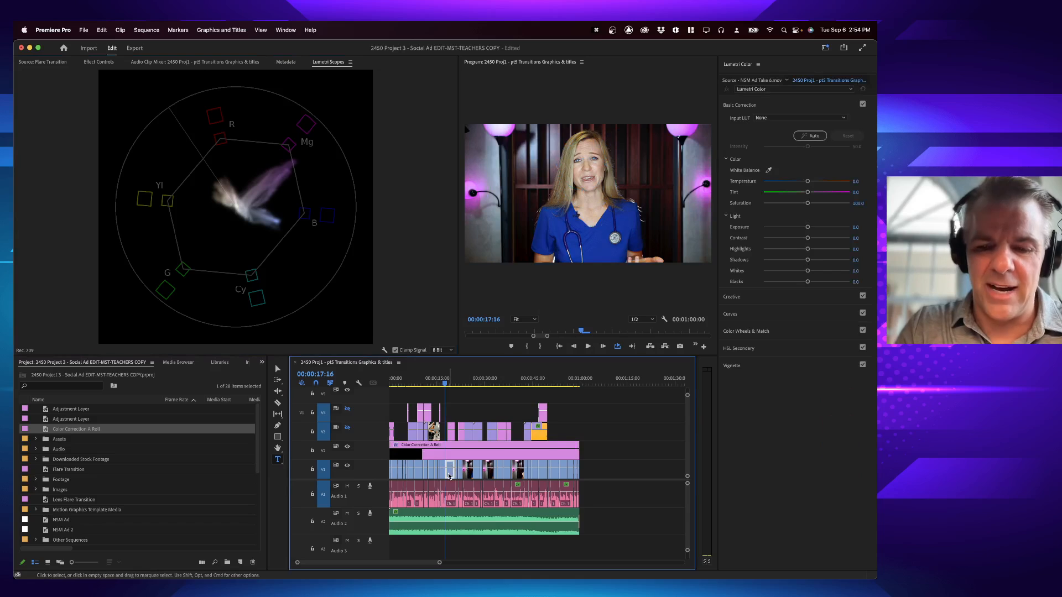
key("equal")
key("equal")
key("space")
key("space")
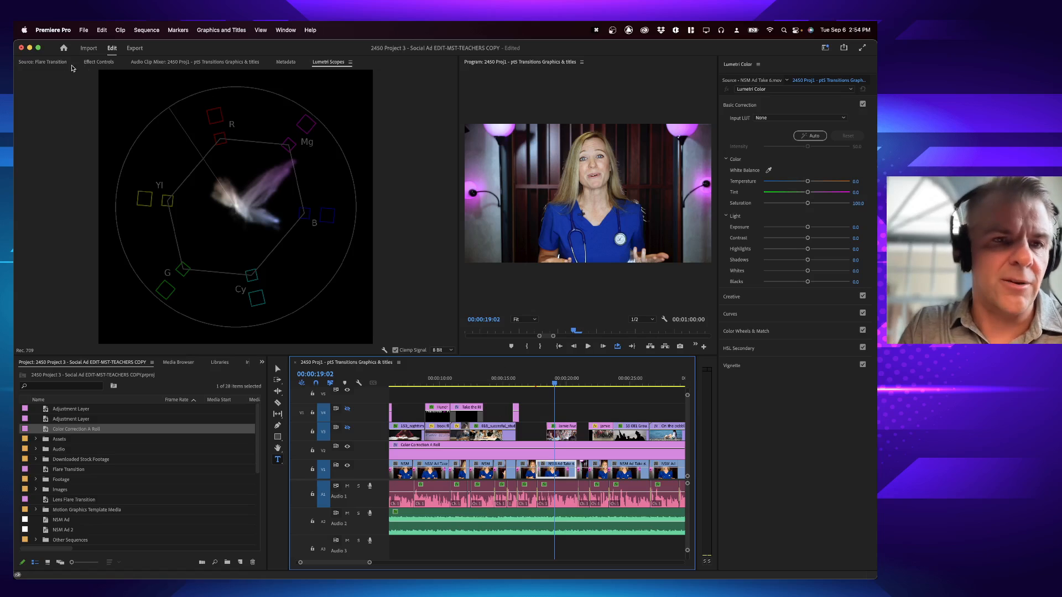
left_click(99, 62)
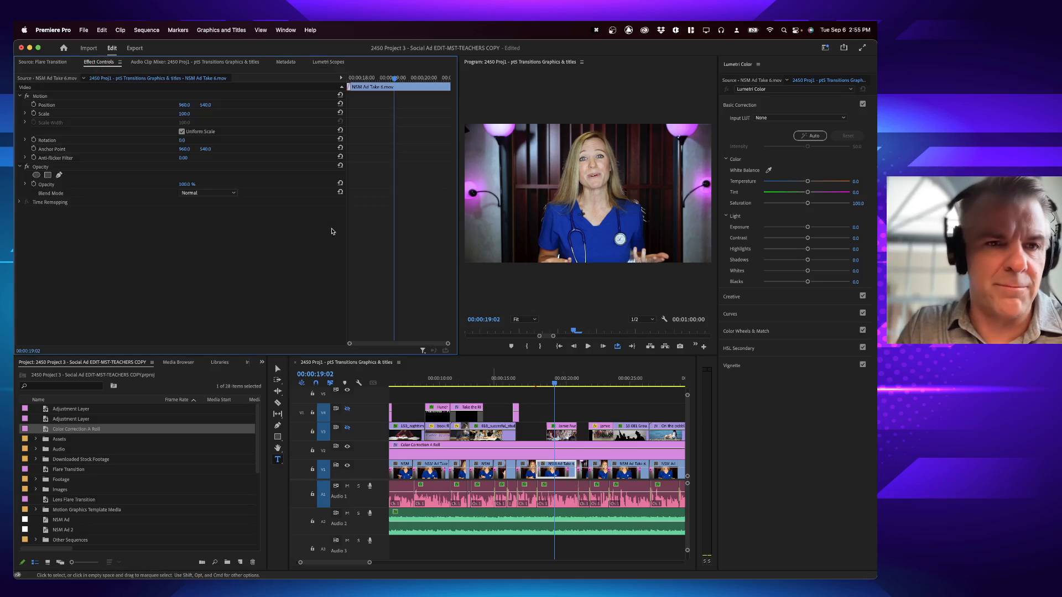
left_click(37, 176)
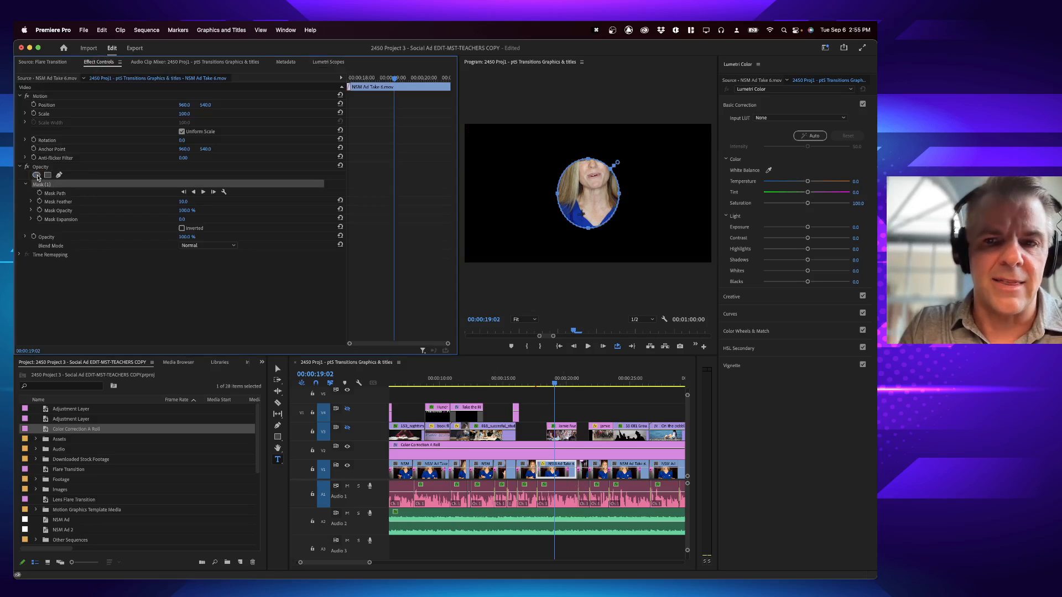
Fit the opacity mask tightly around the woman's face and bring the Lumetri Scopes back into view
left_click(41, 167)
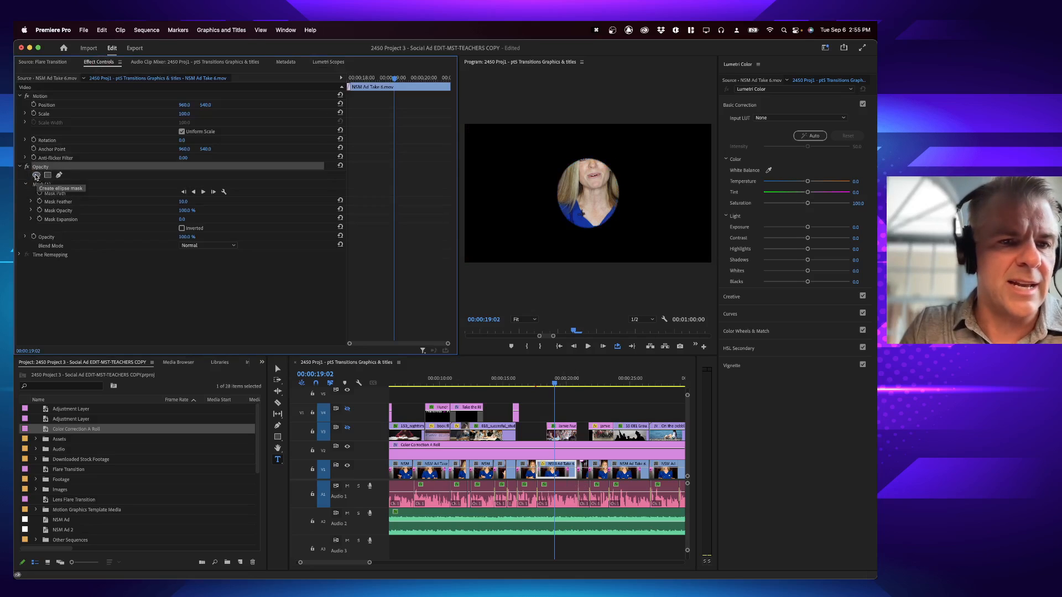
left_click(593, 193)
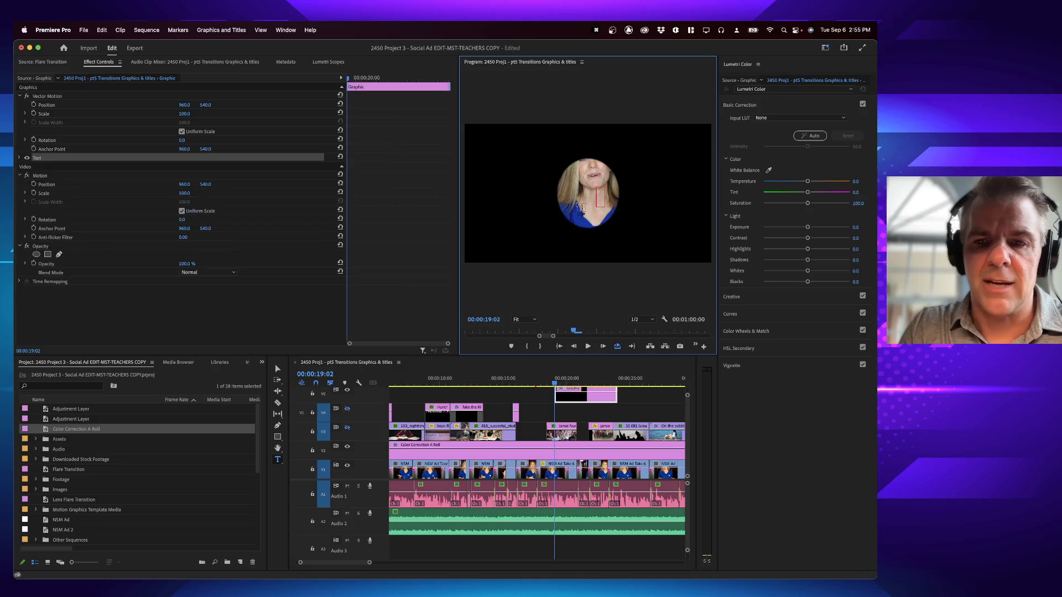
key("super+z")
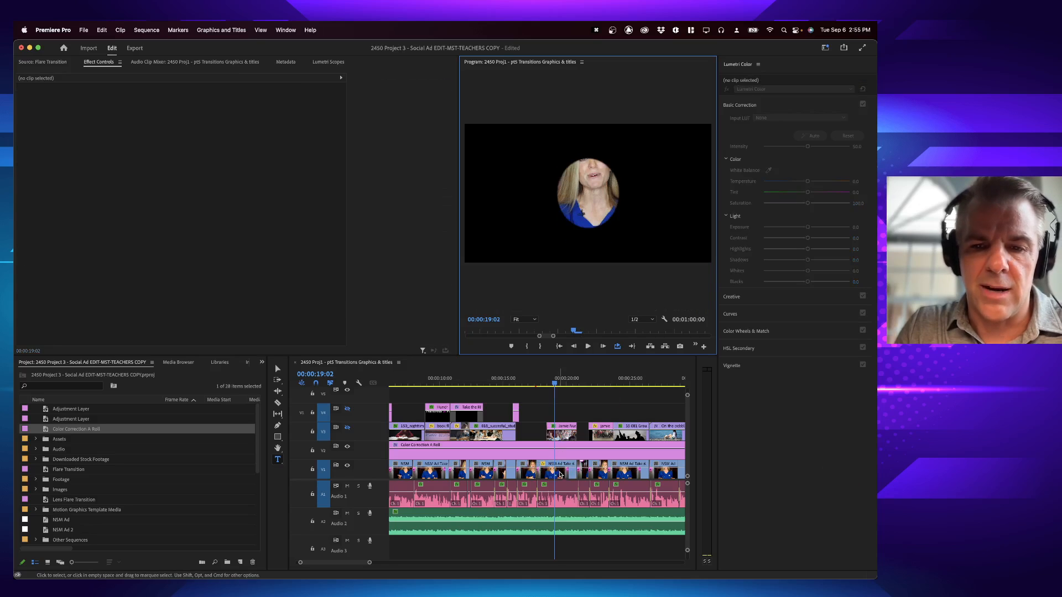
left_click(614, 224)
left_click(52, 191)
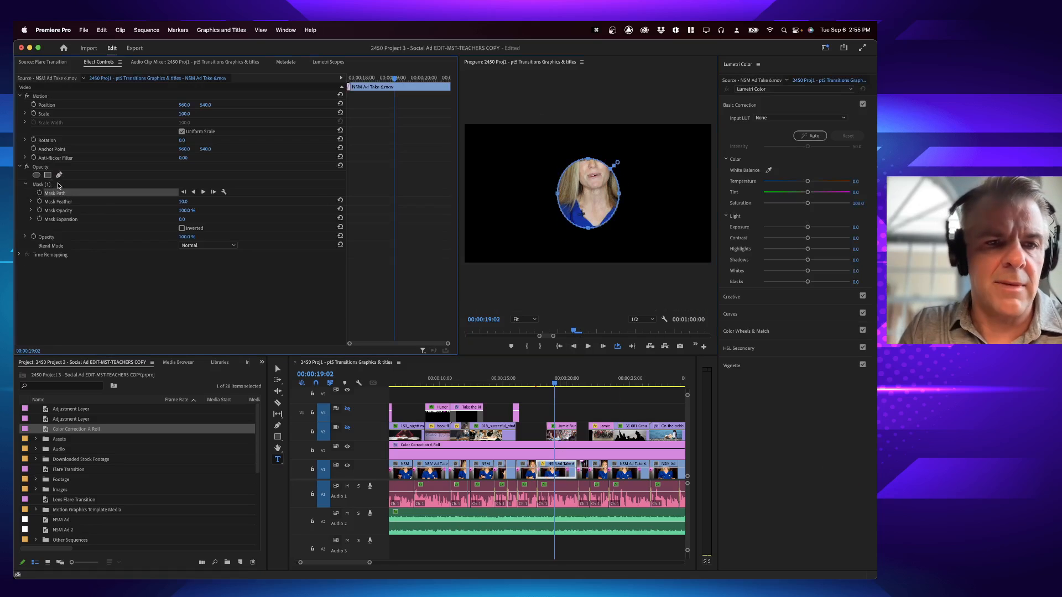
left_click(59, 186)
left_click_drag(598, 198, 612, 177)
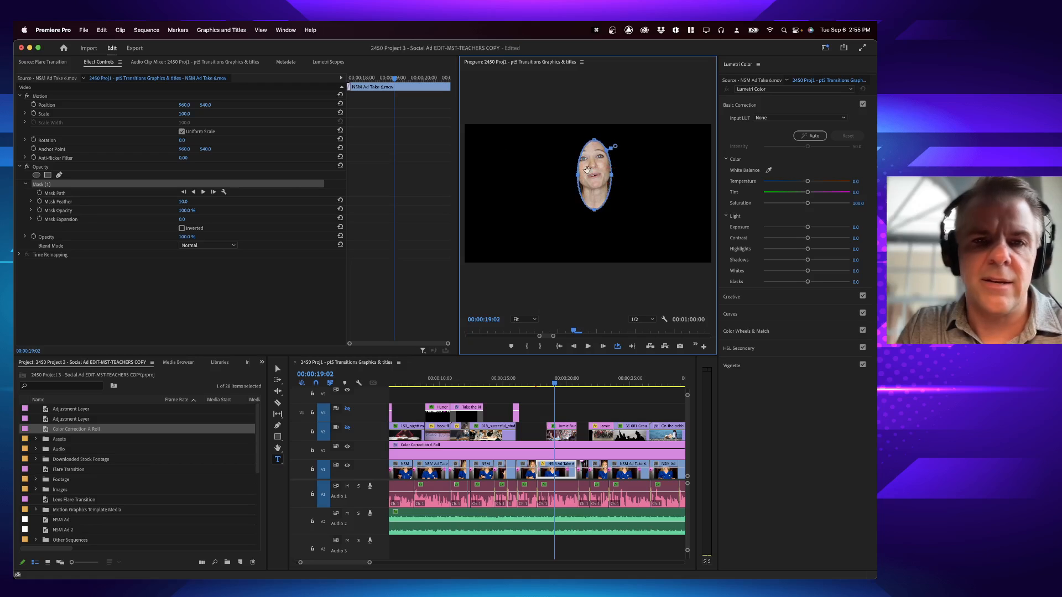
left_click(286, 30)
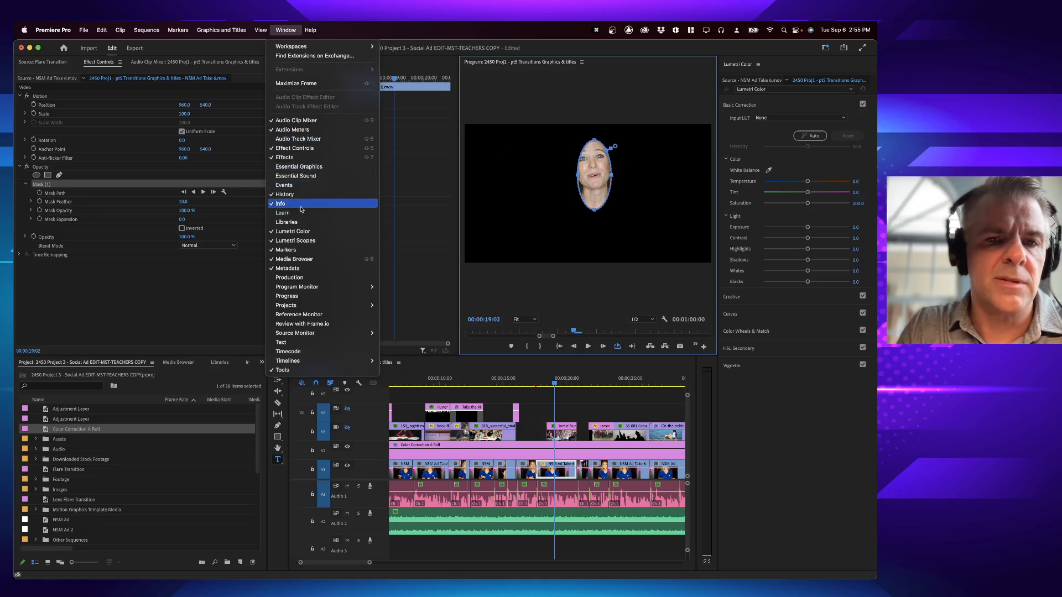
left_click(301, 240)
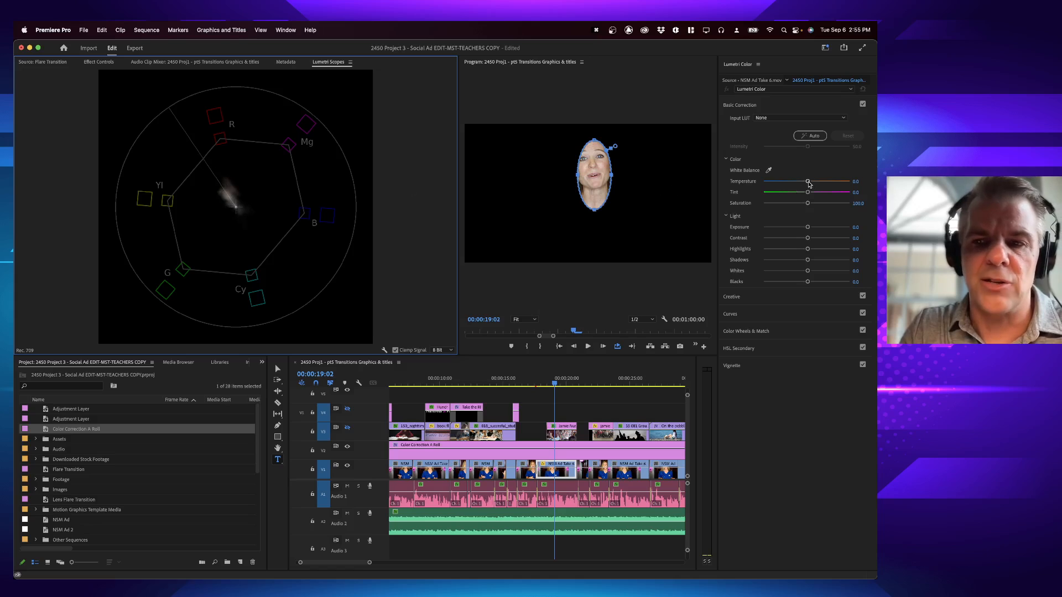
Try Temperature at -100 and Tint at 56.3 on the masked clip, undoing each change
left_click_drag(808, 184, 750, 186)
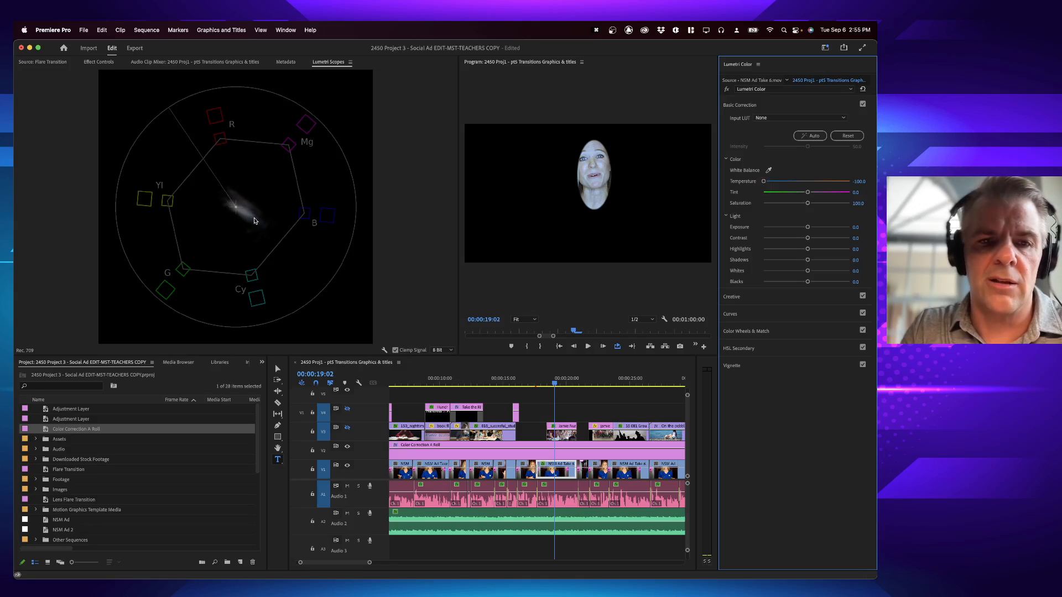
key("super+z")
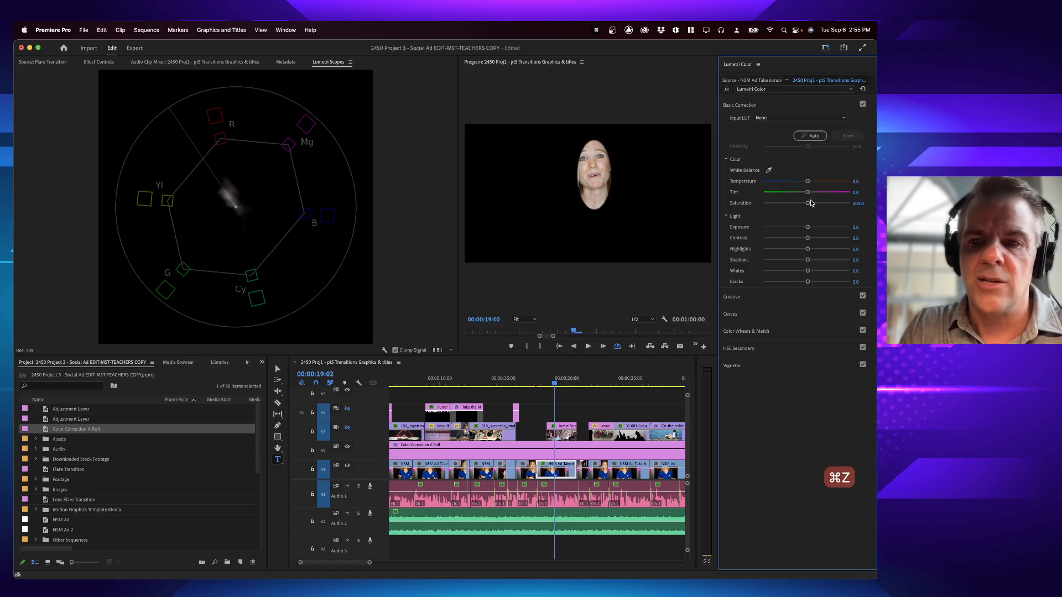
left_click_drag(808, 192, 831, 194)
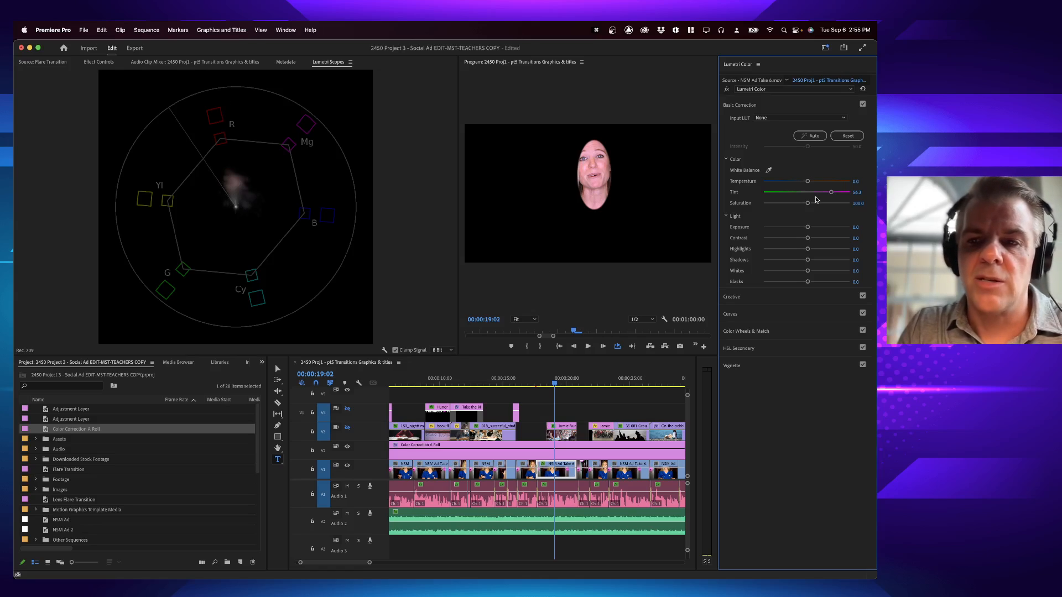
key("super+z")
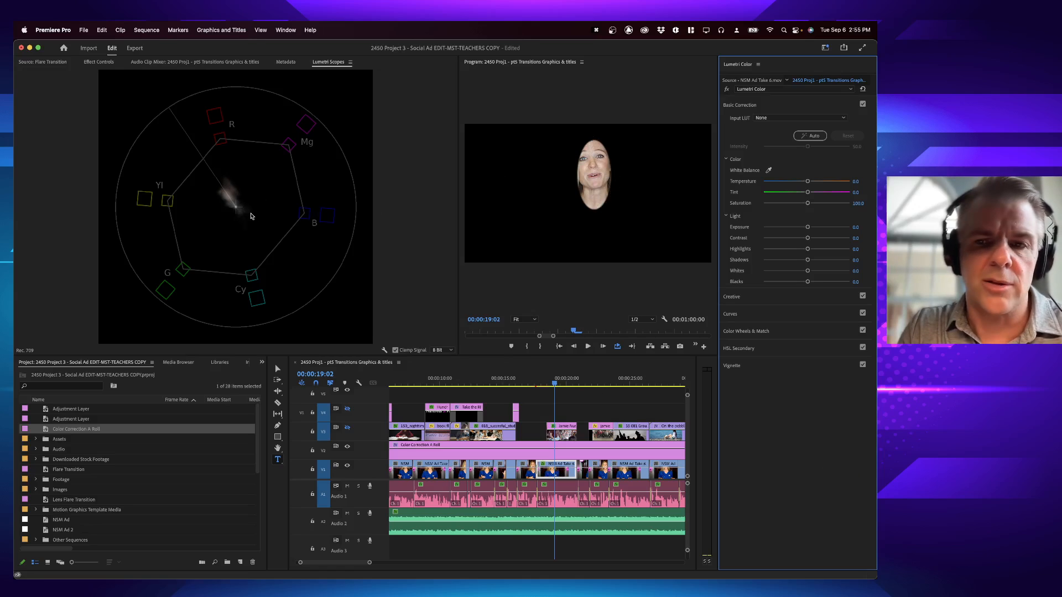
Delete the ellipse mask from the A-roll clip's Opacity and return to the Lumetri Scopes
left_click(563, 471)
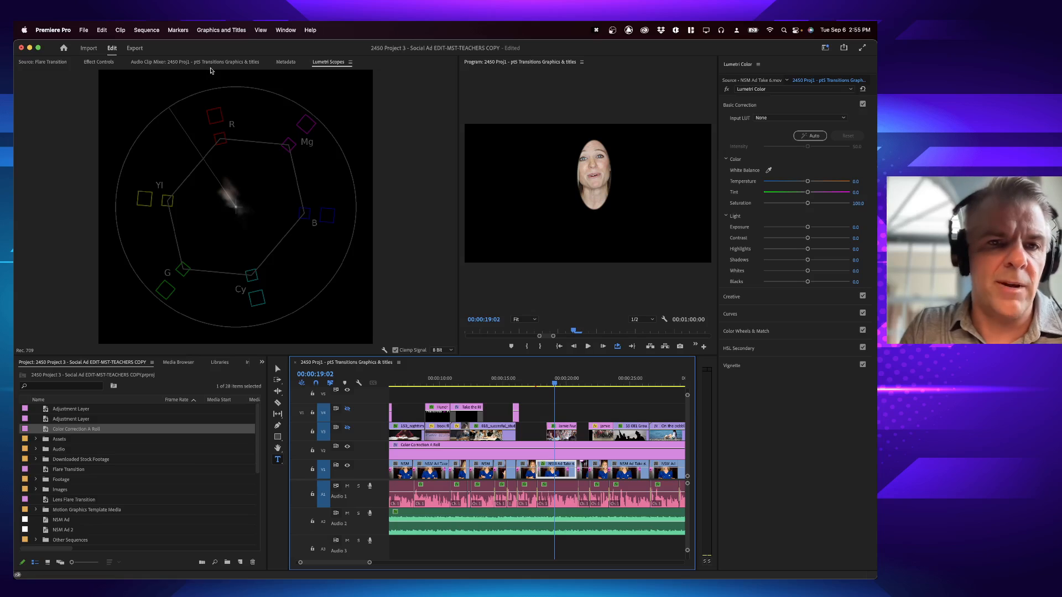
left_click(100, 62)
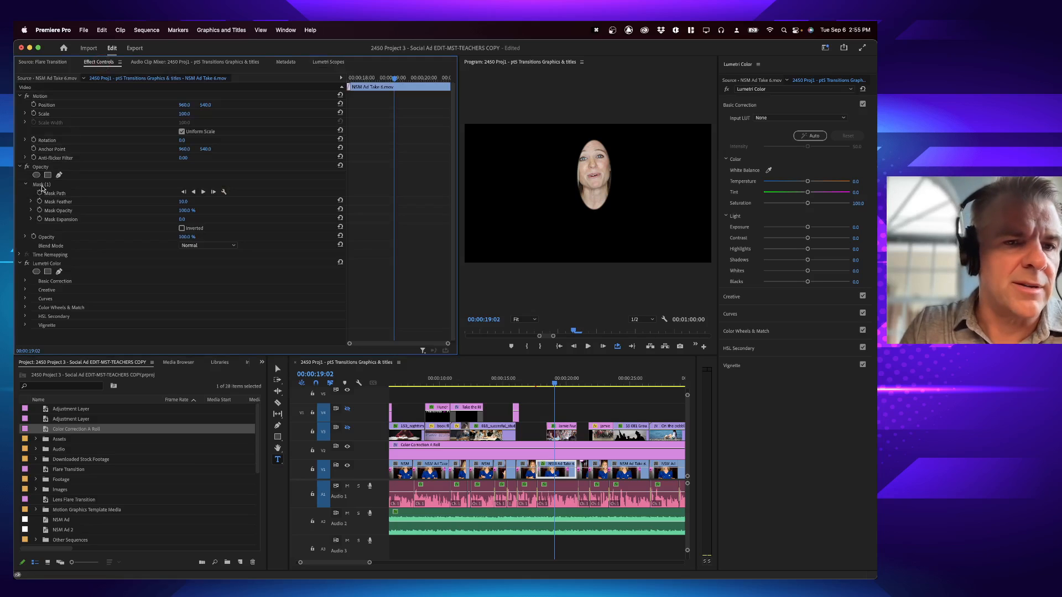
left_click(71, 188)
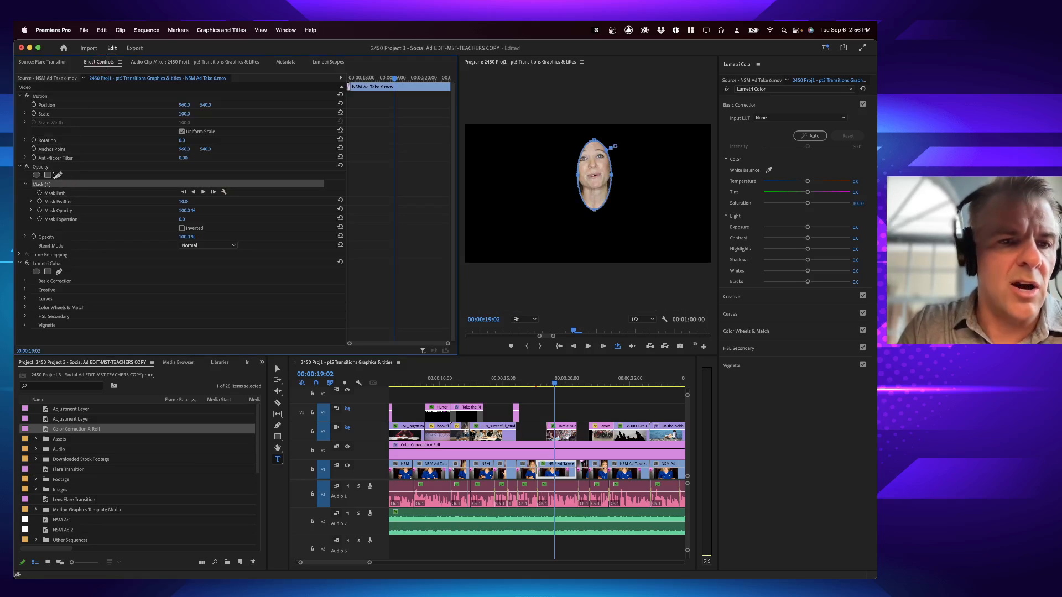
key("BackSpace")
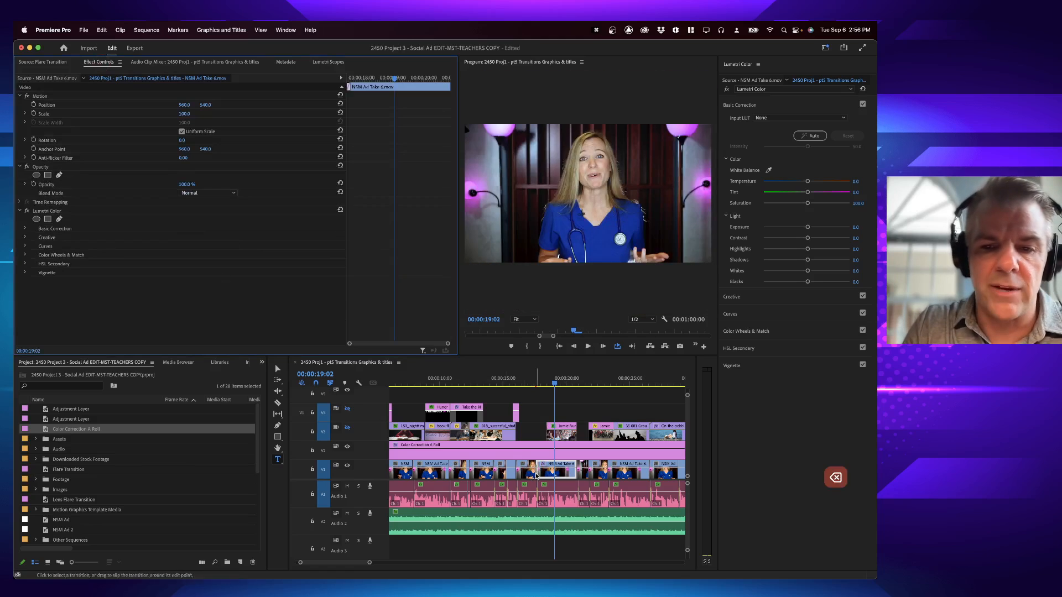
left_click(66, 211)
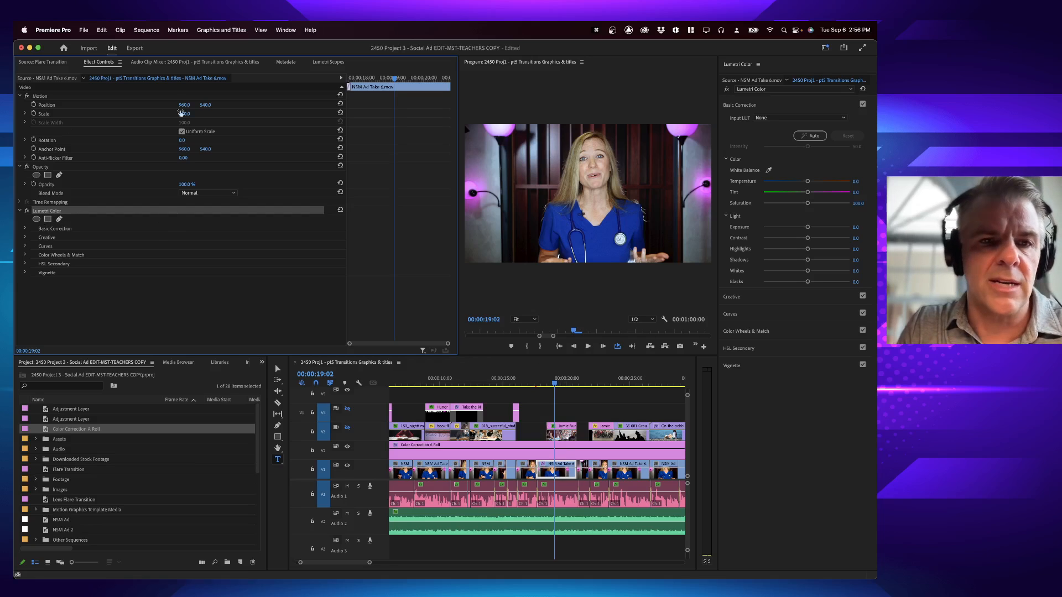
left_click(288, 31)
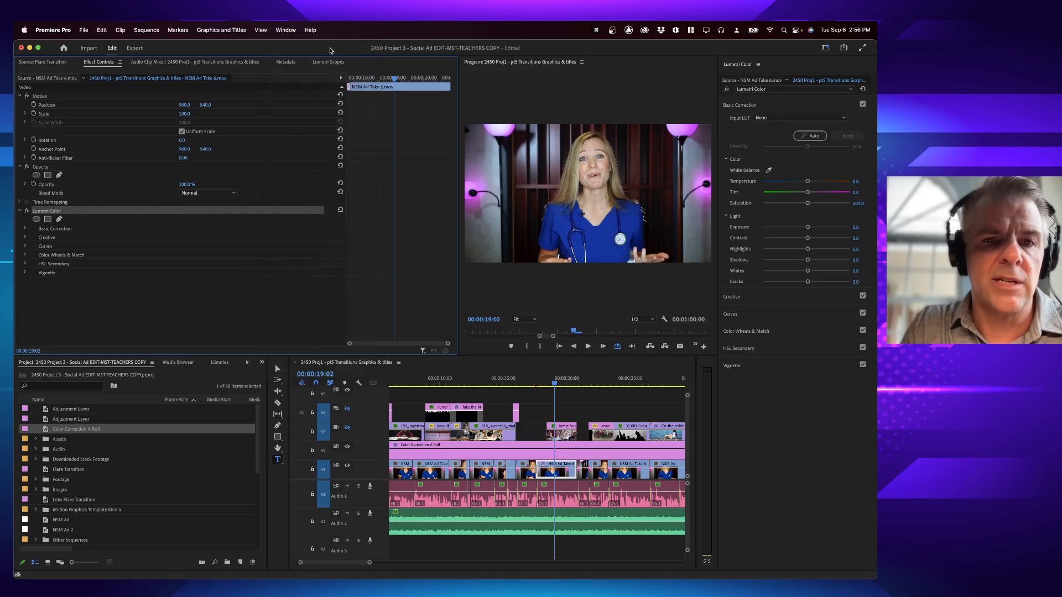
left_click(332, 62)
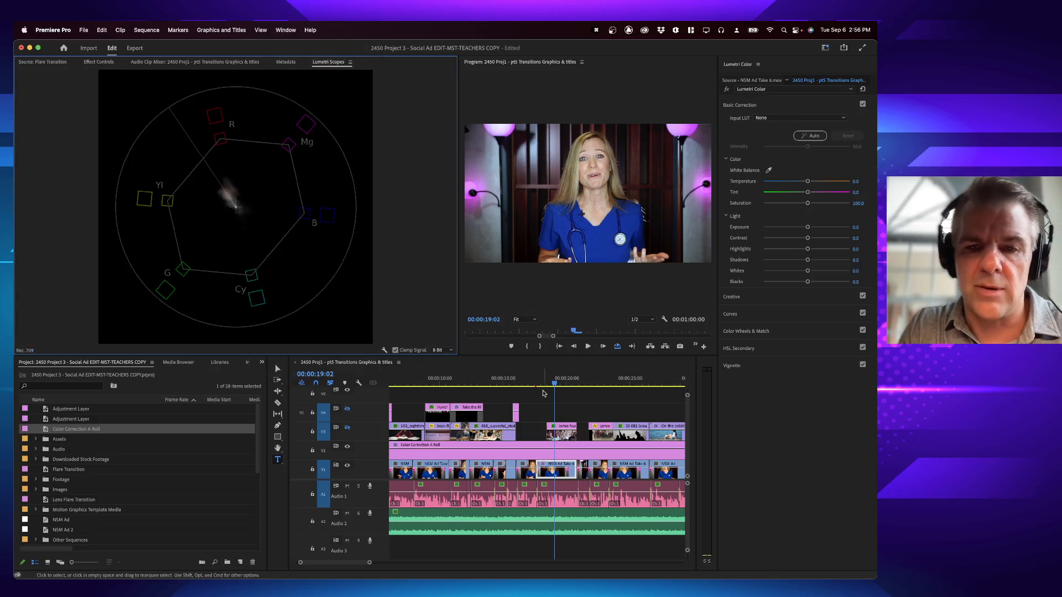
Zoom the timeline back out and play the A-roll on to 00:00:19:11 while checking the full image on the vectorscope
left_click(523, 379)
key("minus")
key("minus")
key("space")
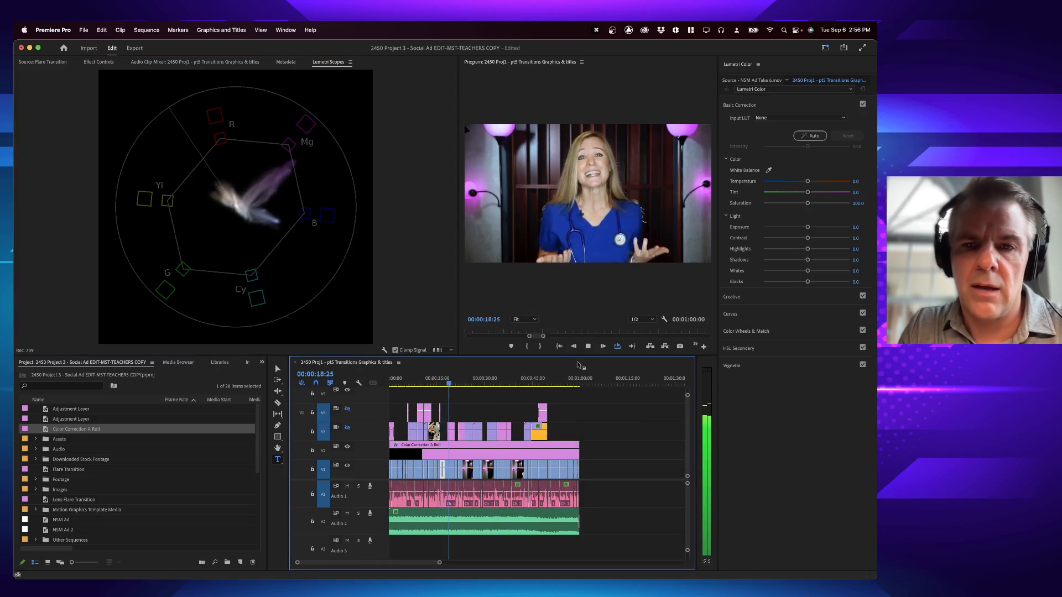
key("space")
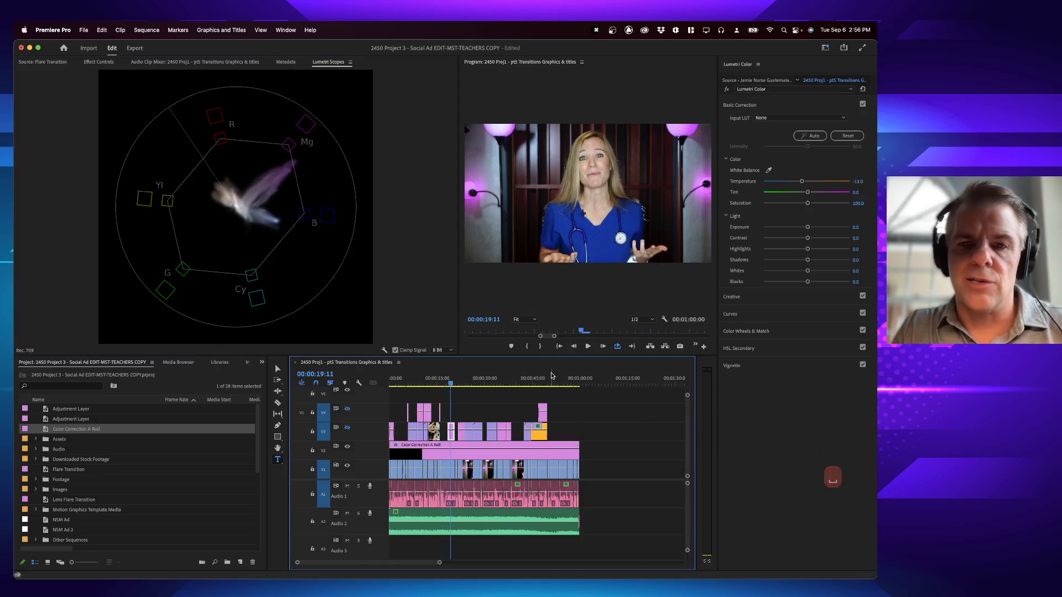
Switch to the Word project instructions, read items 11 and 12 on color correction and the vignette, and return to Premiere Pro
key("super+Tab")
left_click(387, 311)
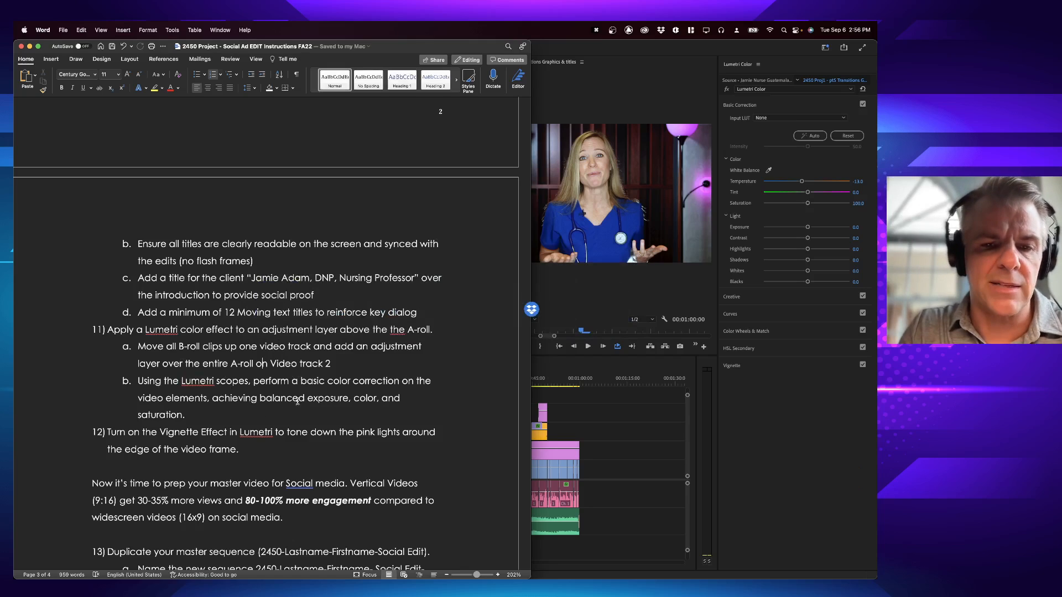
key("super+Tab")
key("super+Tab")
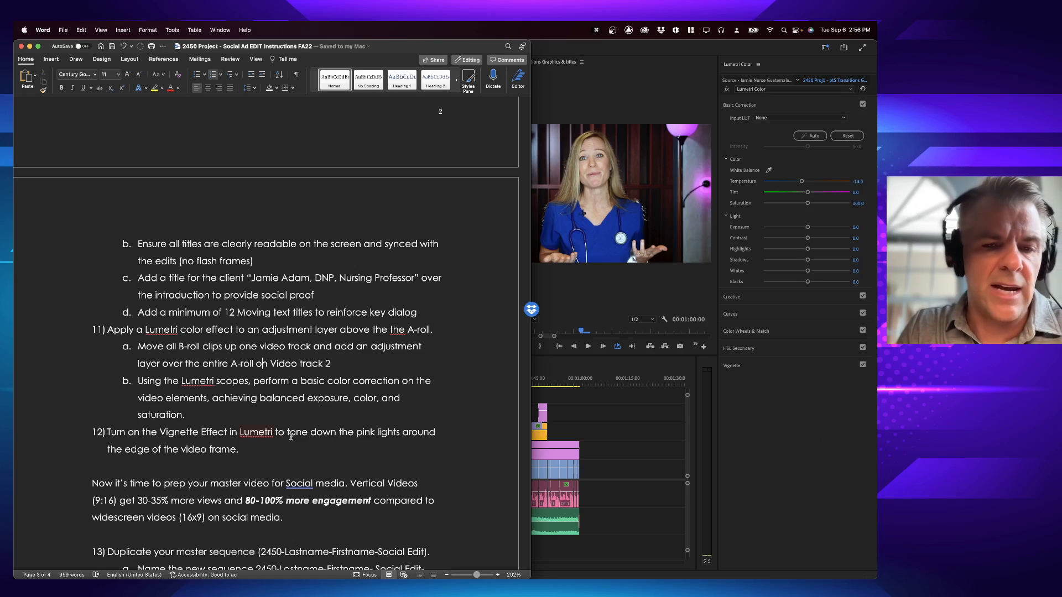
key("super+Tab")
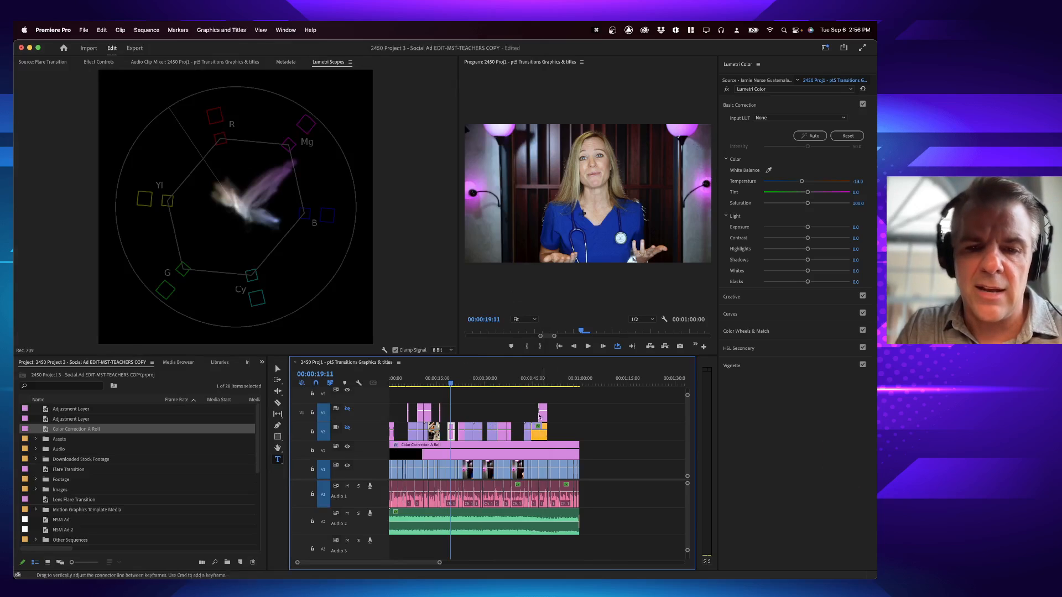
On the Color Correction A Roll adjustment layer, set the Lumetri Vignette to Amount -1.4, Roundness 51.5 and Feather 51.5
left_click(469, 456)
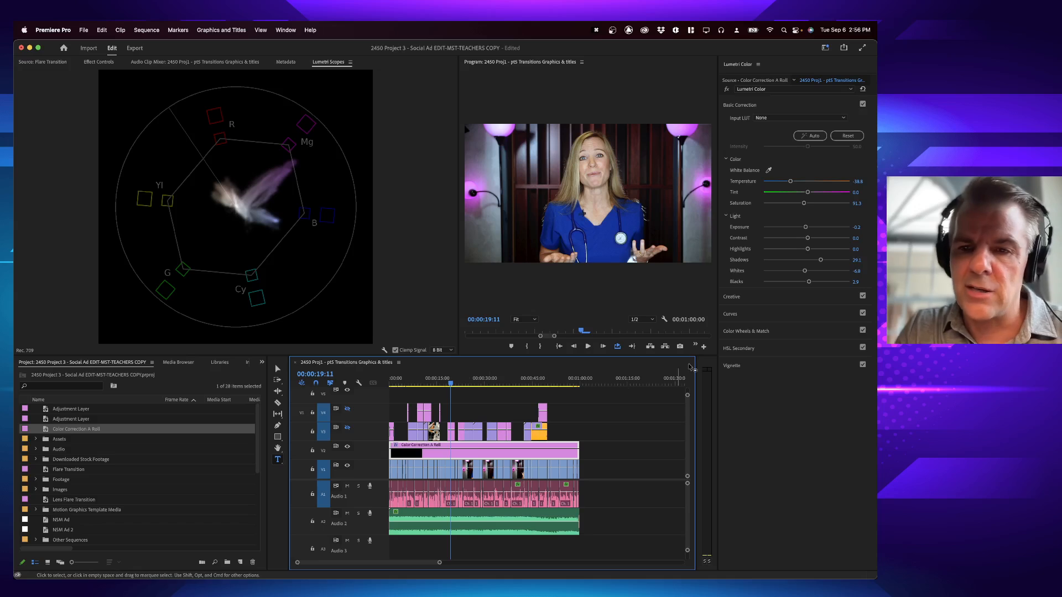
left_click(788, 368)
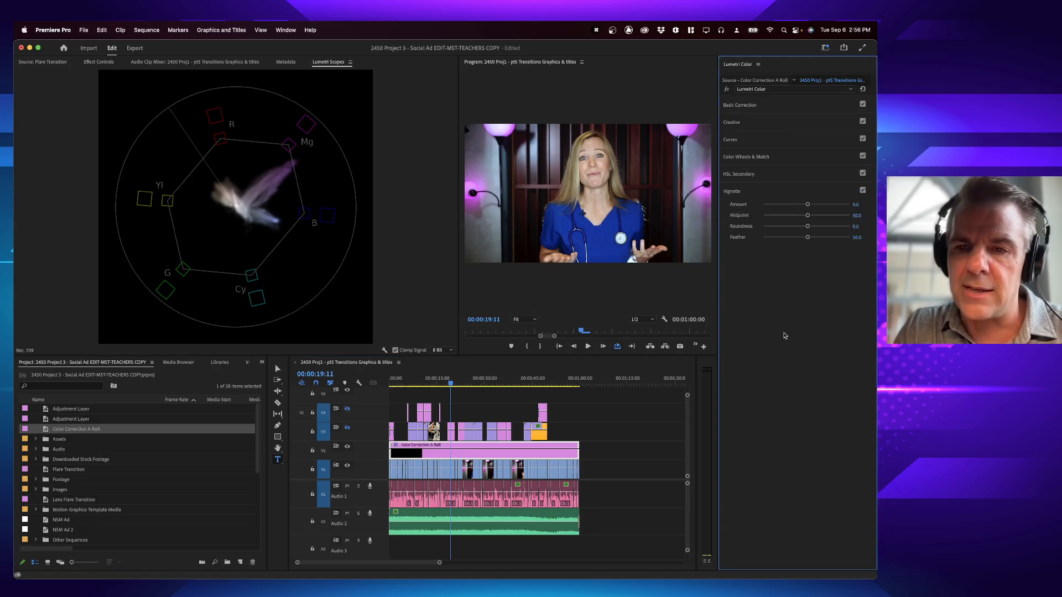
left_click_drag(809, 204, 808, 242)
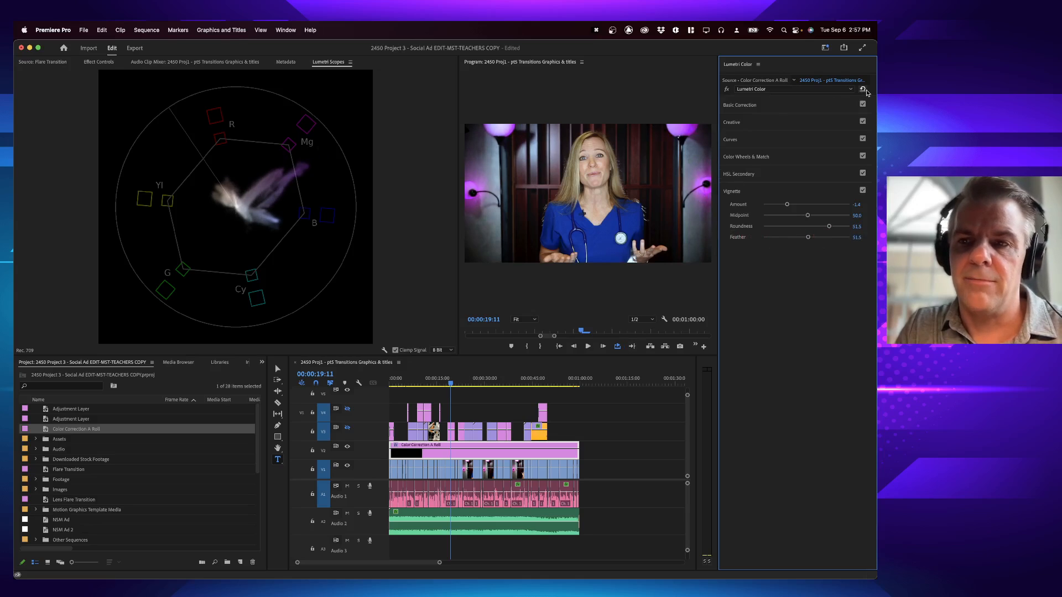
Compare the A-roll before and after by toggling the adjustment layer's Basic Correction and Vignette sections off and back on
left_click(863, 105)
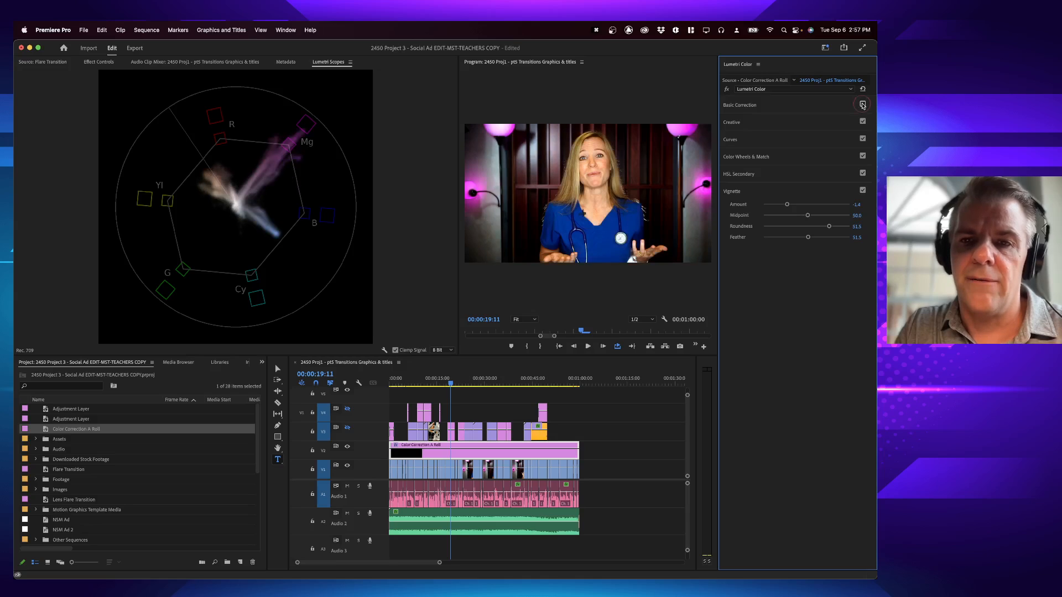
left_click(862, 106)
left_click(862, 105)
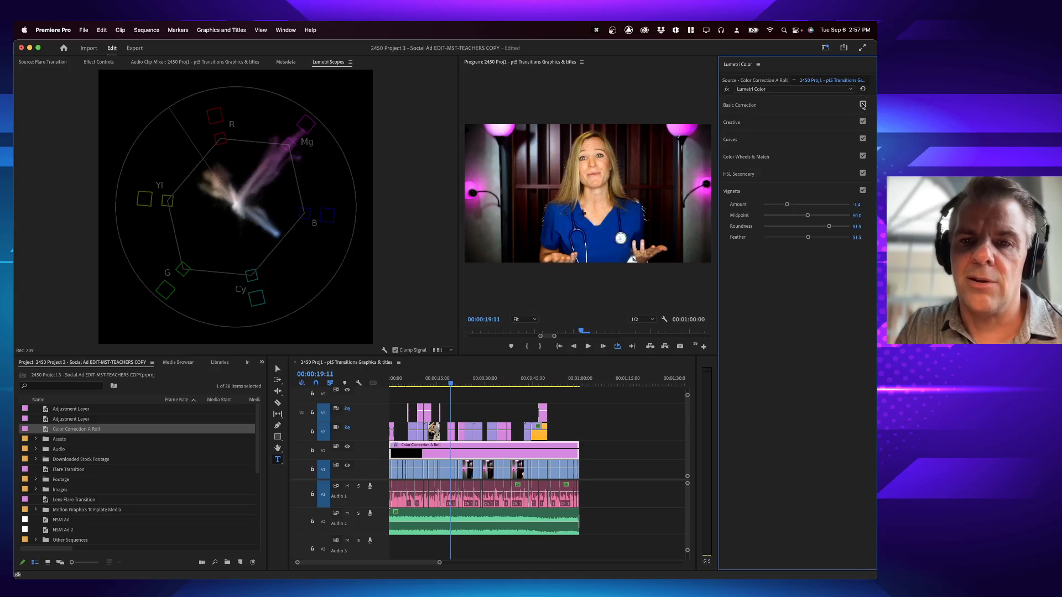
left_click(864, 192)
left_click(864, 192)
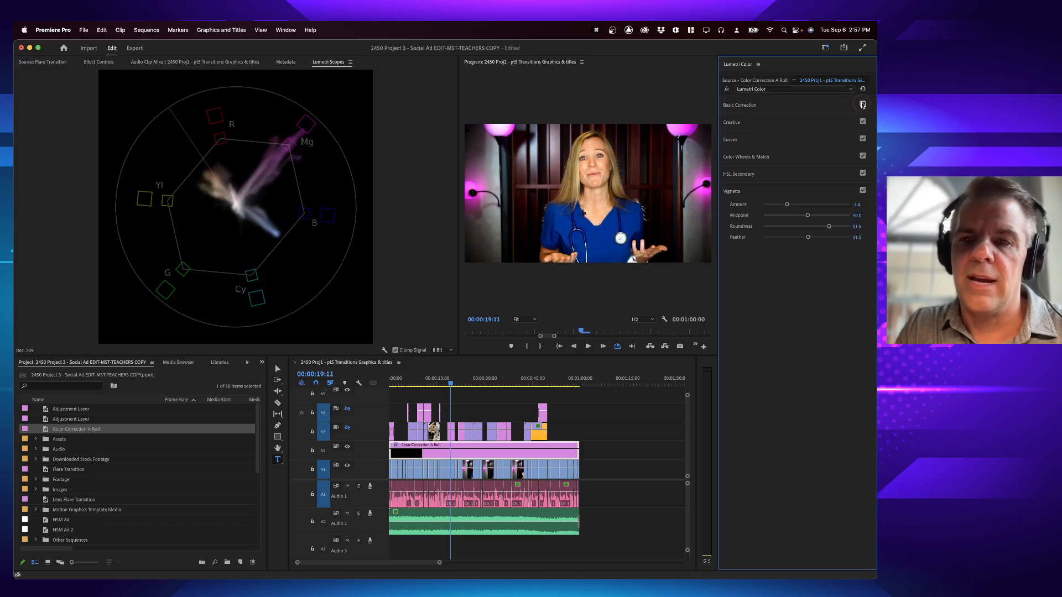
left_click(862, 105)
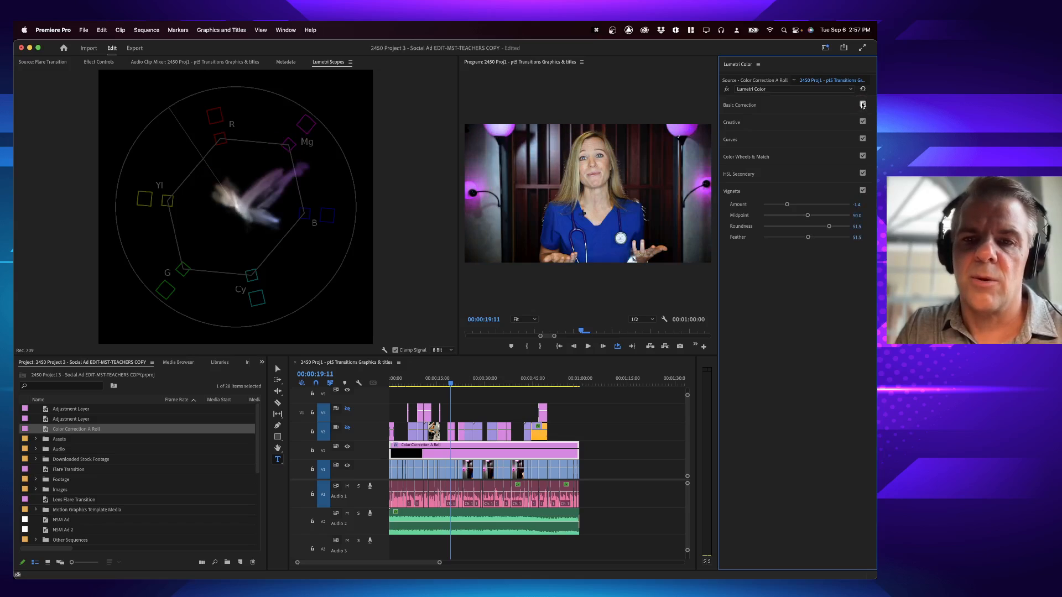
Move to 00:00:24:22, save the project, and check the color correction and vignette items in the Word instructions before returning to Premiere Pro
left_click(469, 380)
key("minus")
key("equal")
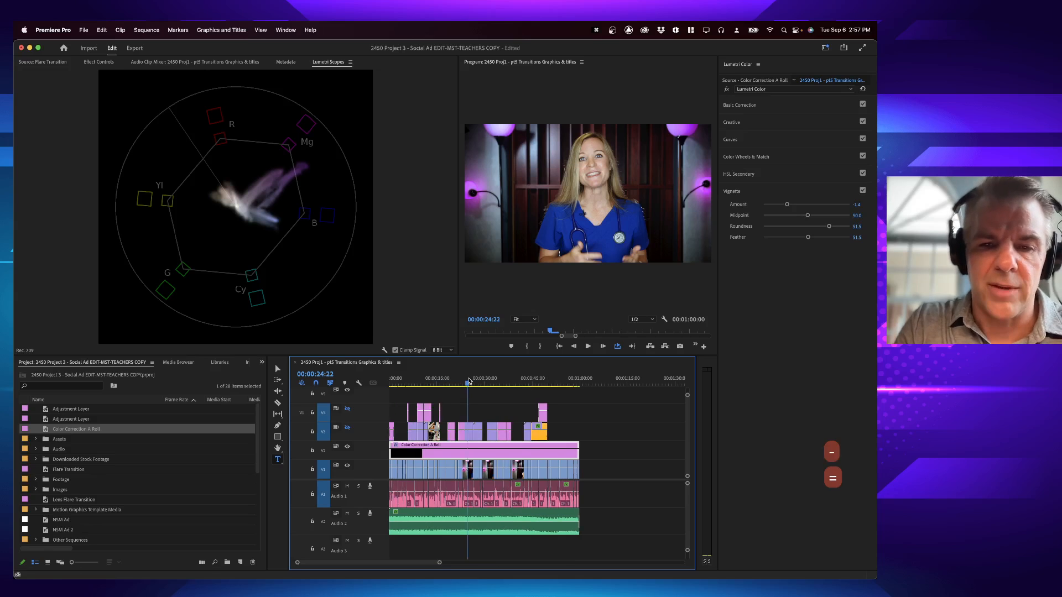
key("super+s")
key("super+Tab")
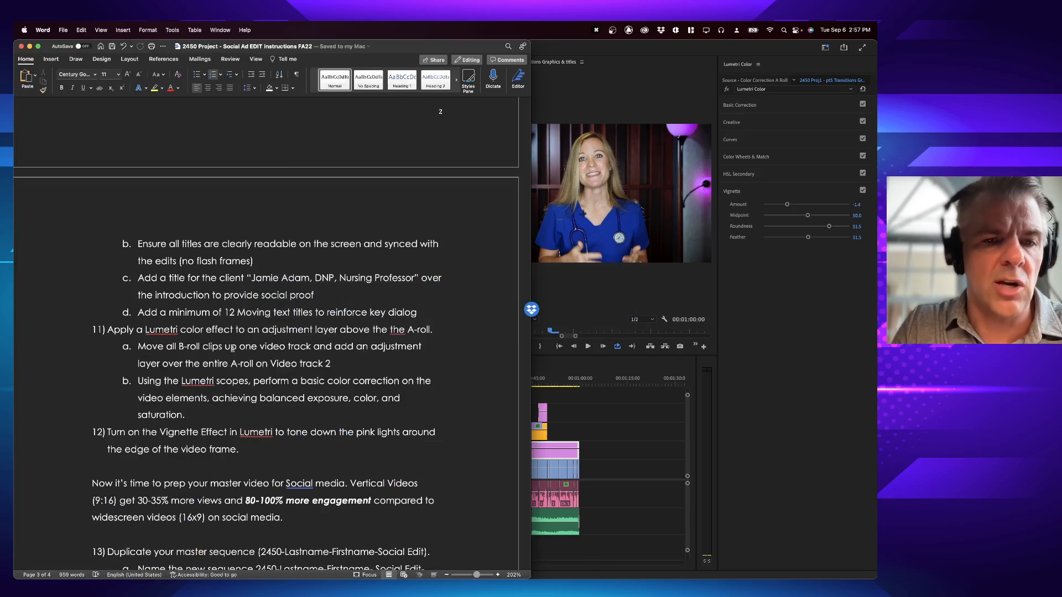
key("super+Tab")
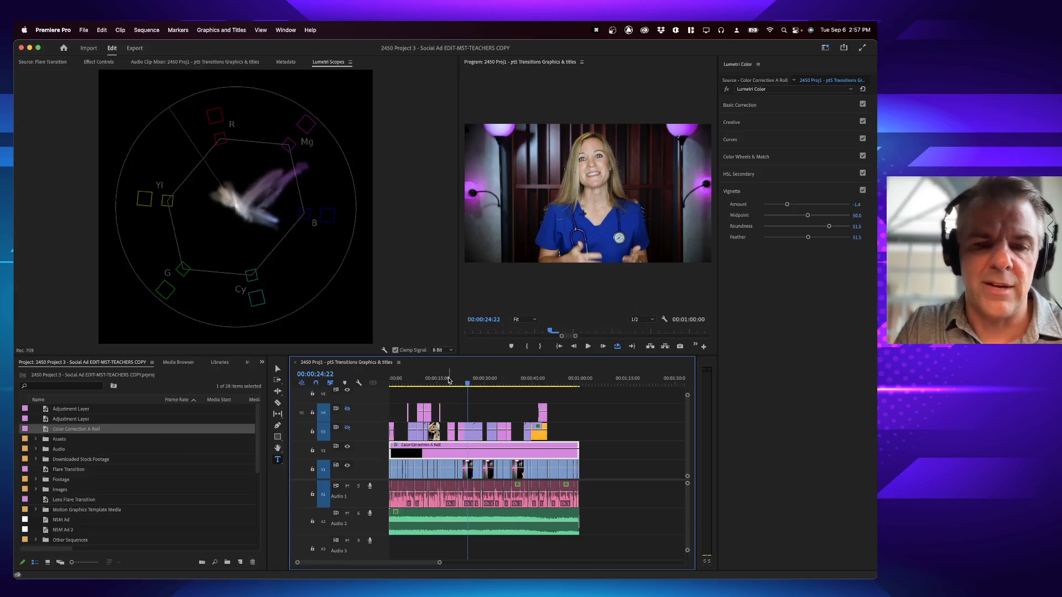
Turn the output of video tracks V3 and V4 back on and play from near the start to 00:00:07:07 to review the B-roll
left_click(347, 408)
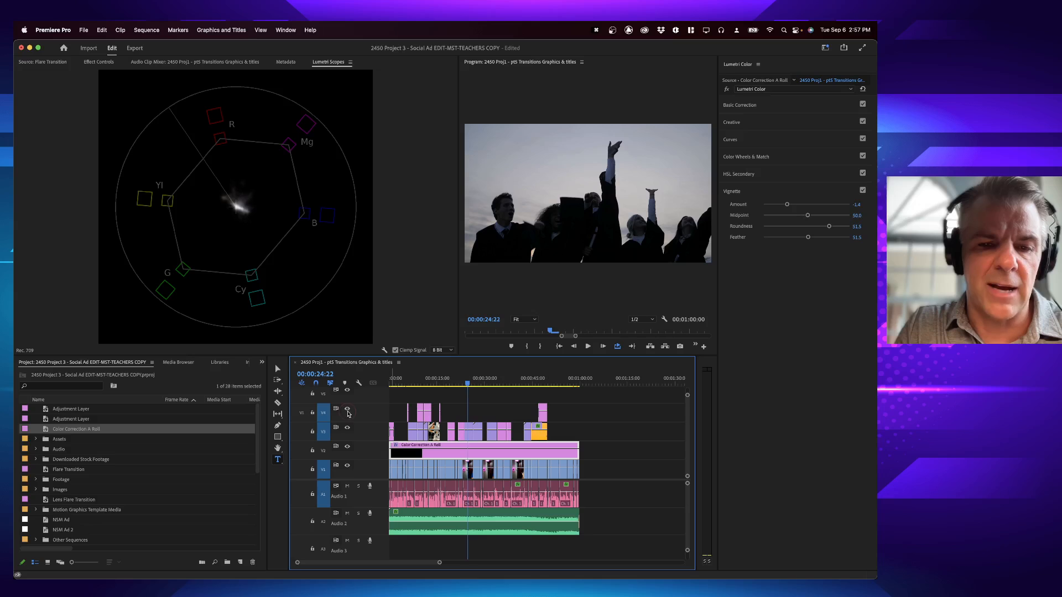
left_click(400, 380)
key("space")
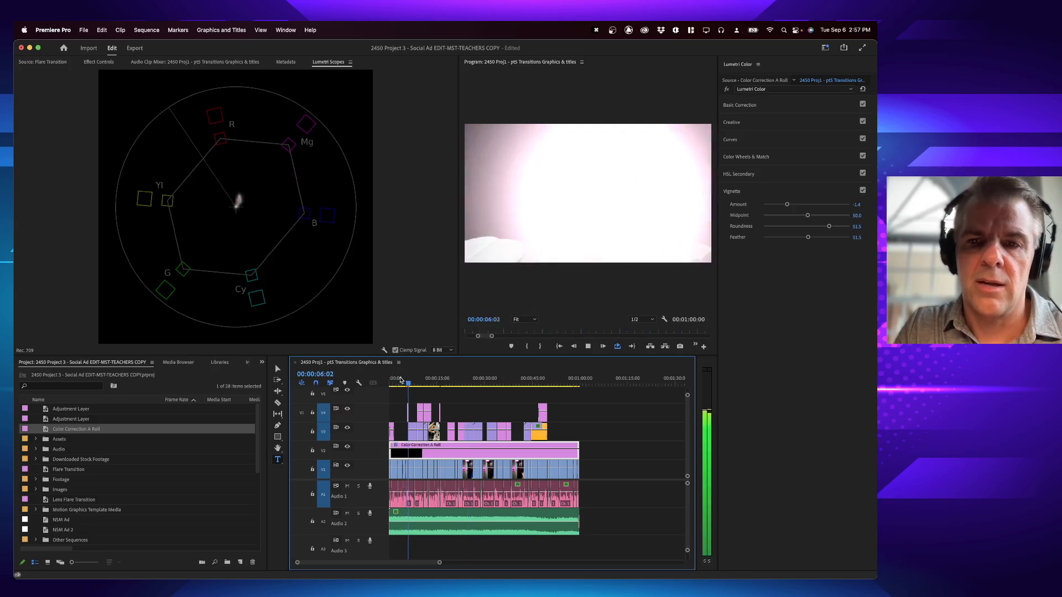
key("space")
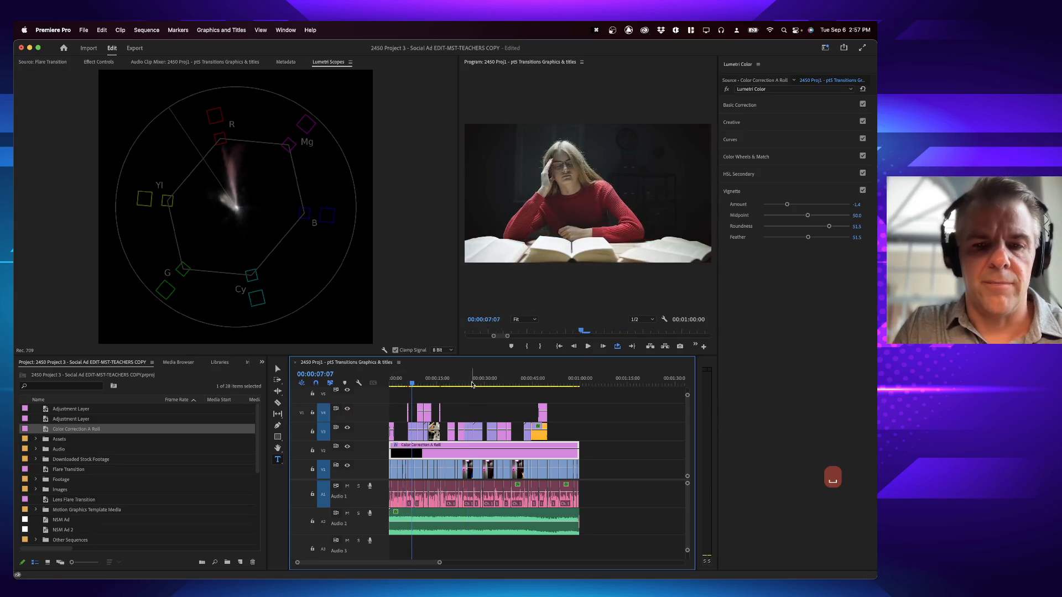
Go to 00:00:09:08, select the book flick through.mov B-roll clip and expand its Lumetri Basic Correction settings
key("equal")
key("equal")
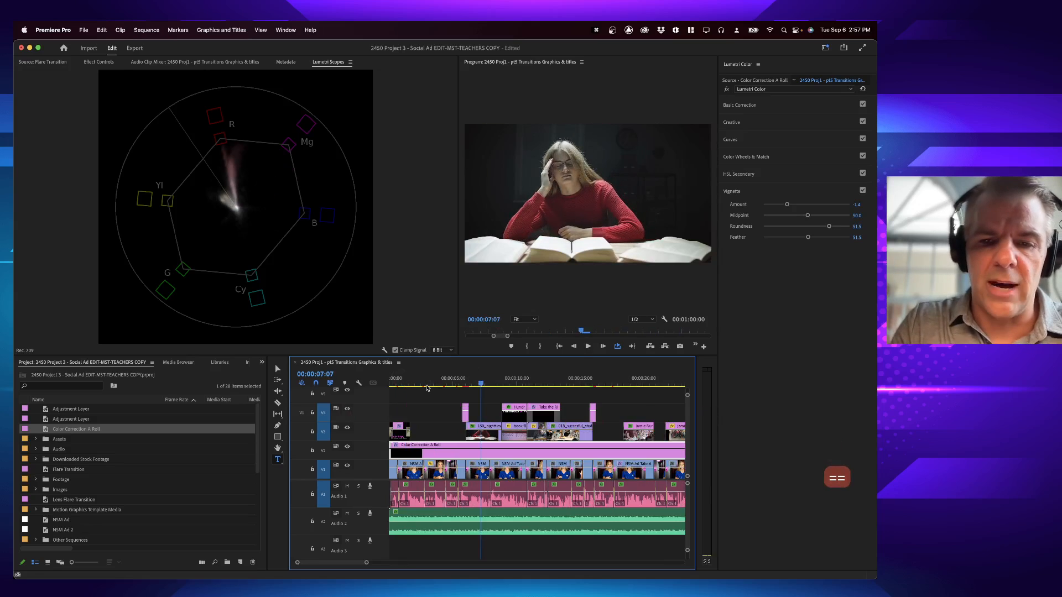
left_click(543, 382)
left_click_drag(543, 382, 507, 381)
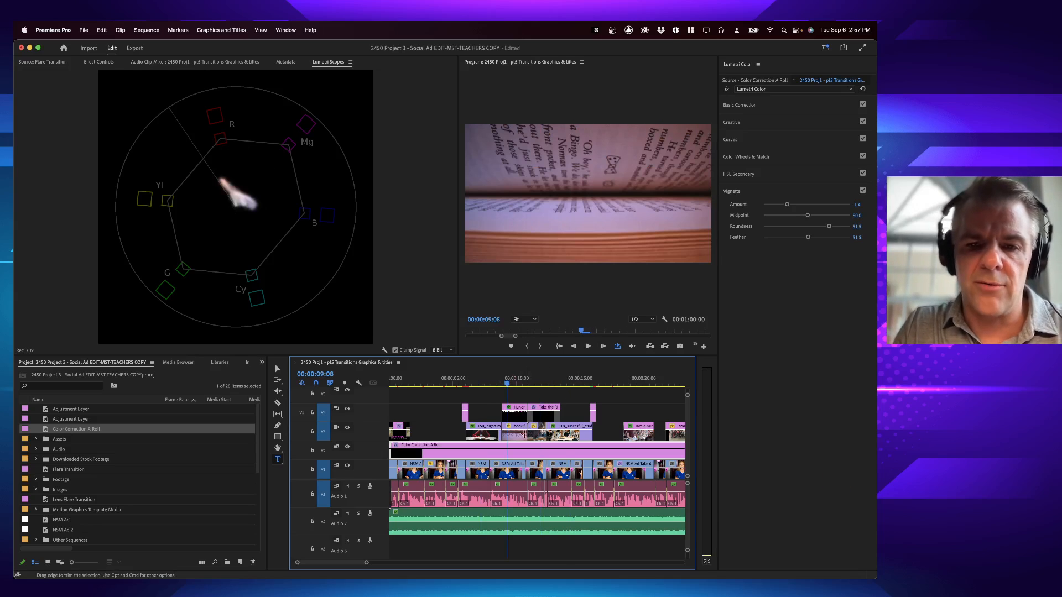
left_click(518, 438)
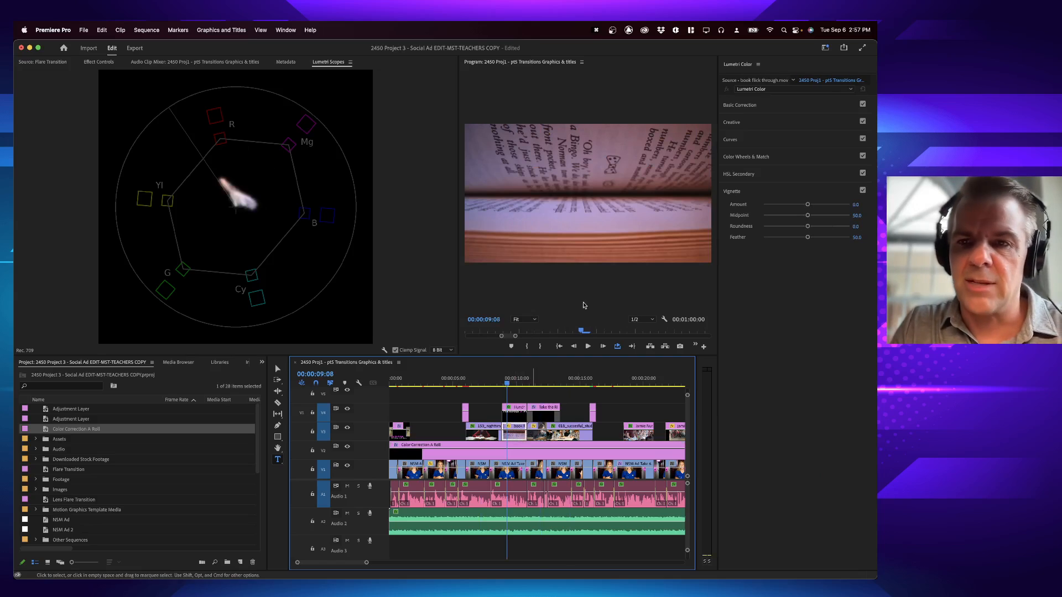
left_click(765, 110)
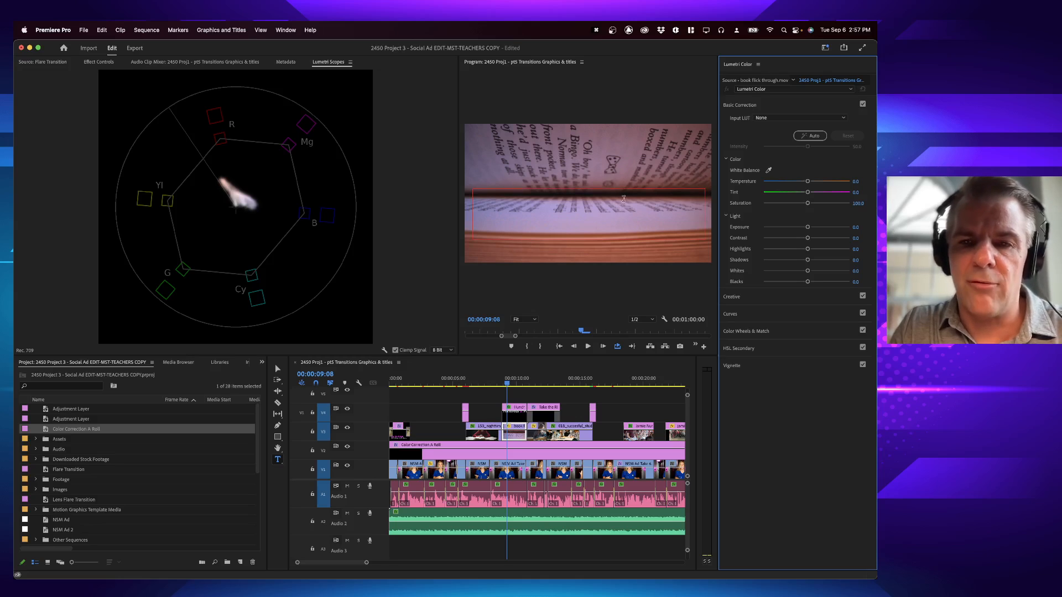
Replace the vectorscope with the luma waveform as the only scope in Lumetri Scopes
right_click(196, 163)
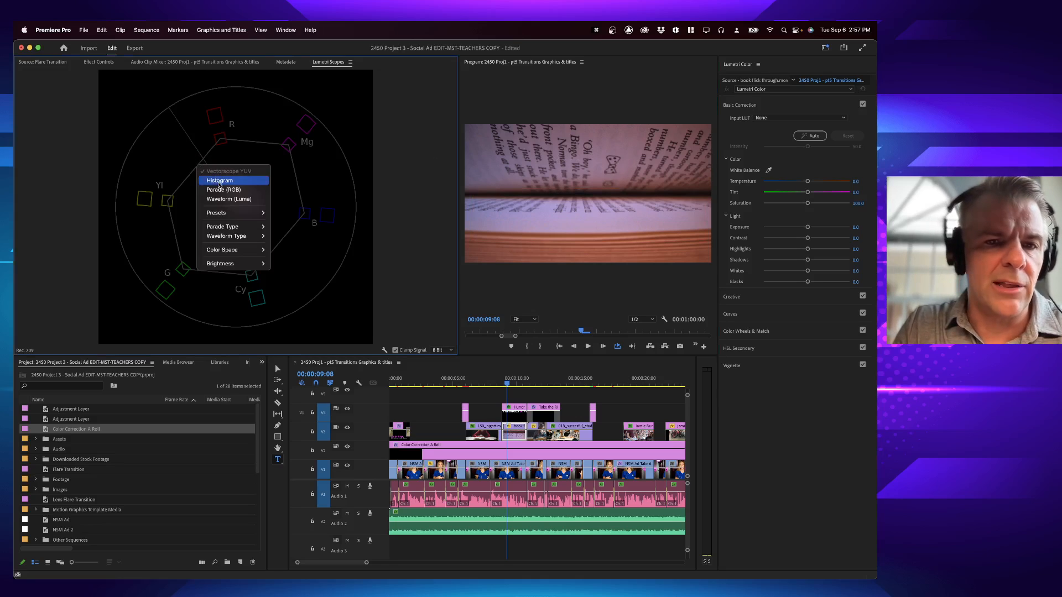
left_click(216, 199)
right_click(184, 184)
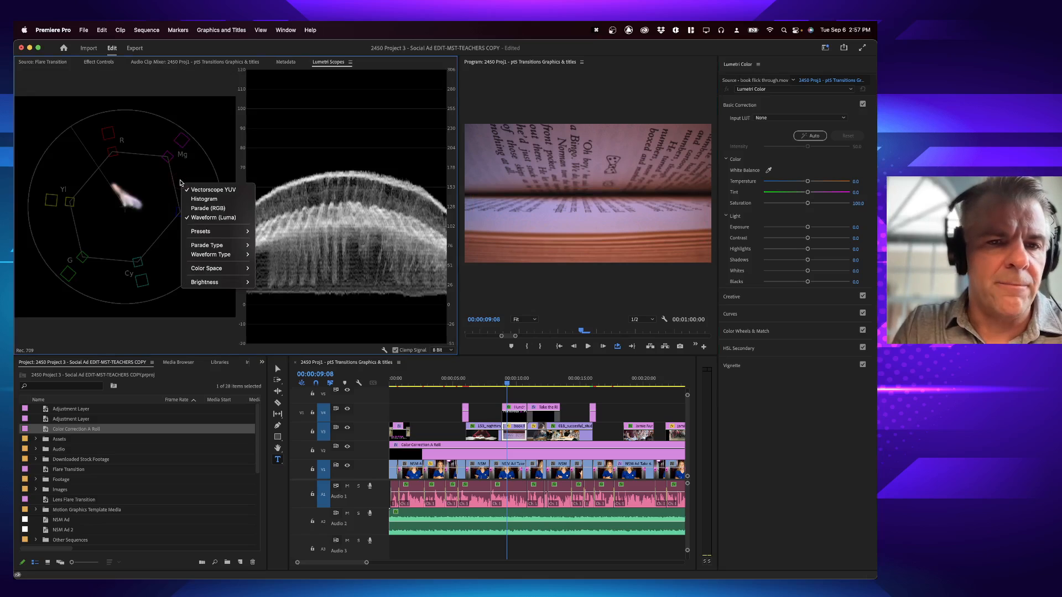
left_click(207, 190)
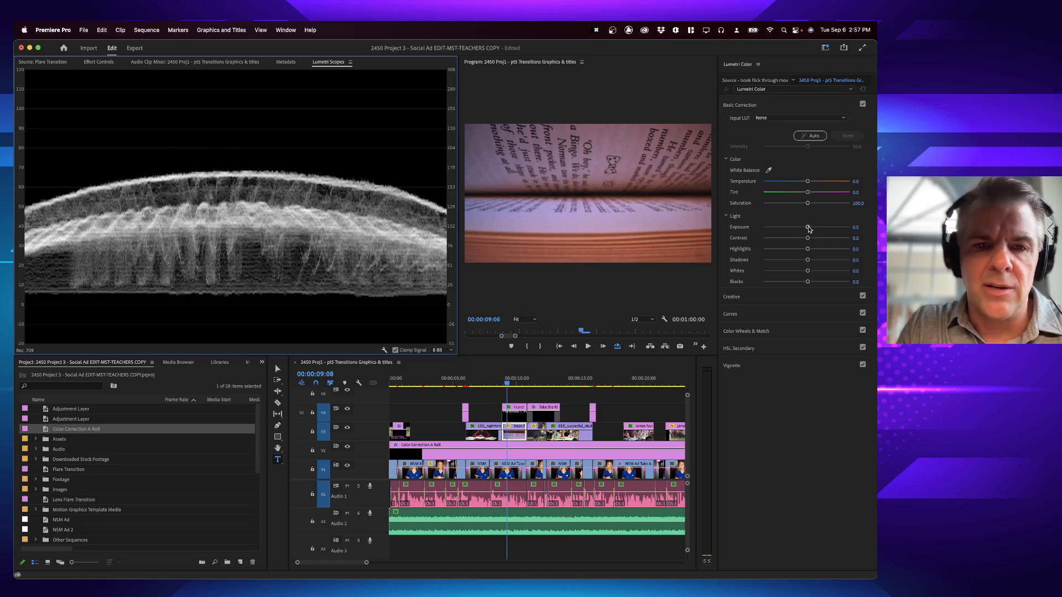
Set the book clip's Exposure to 1.2, Shadows to -25.2 and Blacks to -2.9, comparing with Basic Correction off and on
left_click_drag(808, 228, 817, 228)
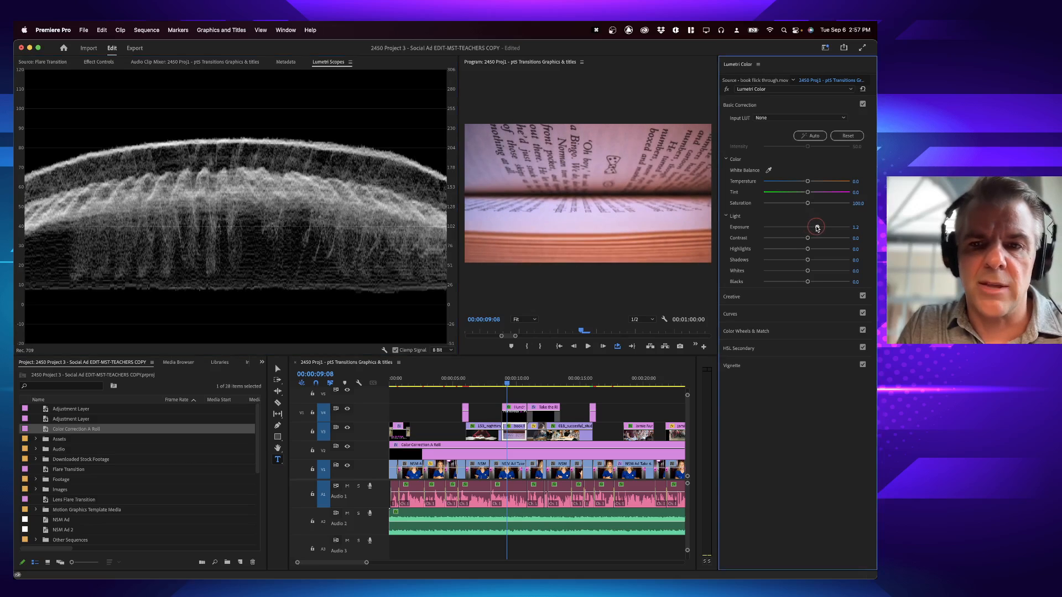
left_click(863, 104)
left_click(863, 104)
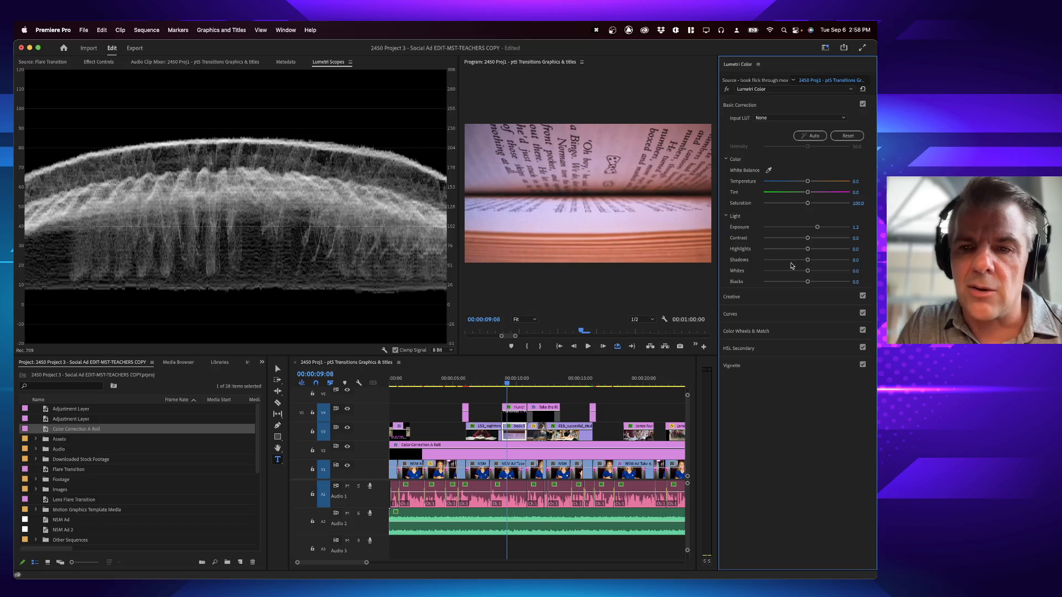
left_click_drag(806, 260, 806, 284)
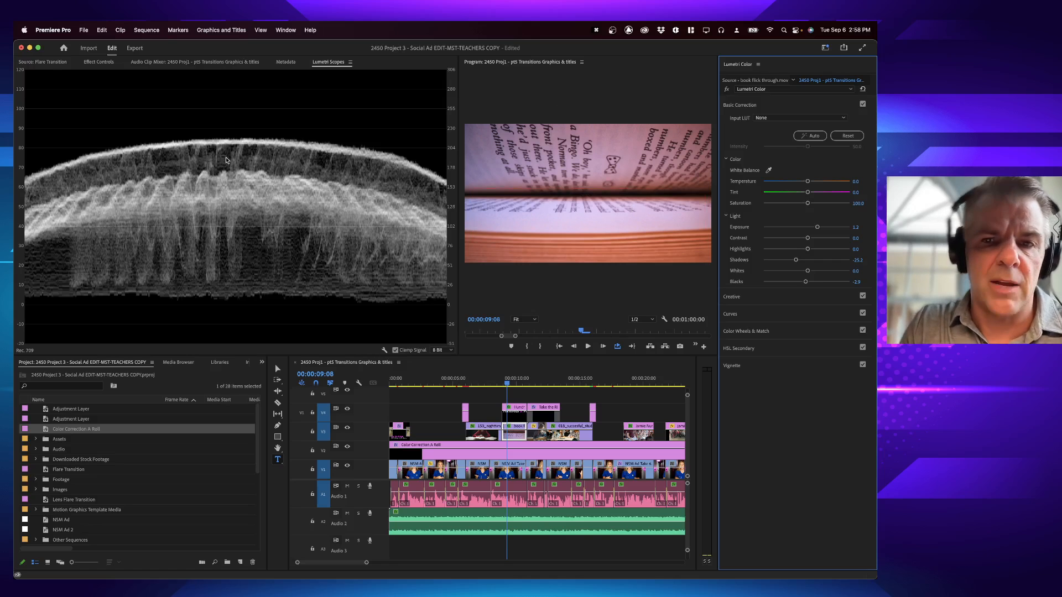
Replace the luma waveform with the RGB parade as the only scope in Lumetri Scopes
right_click(264, 165)
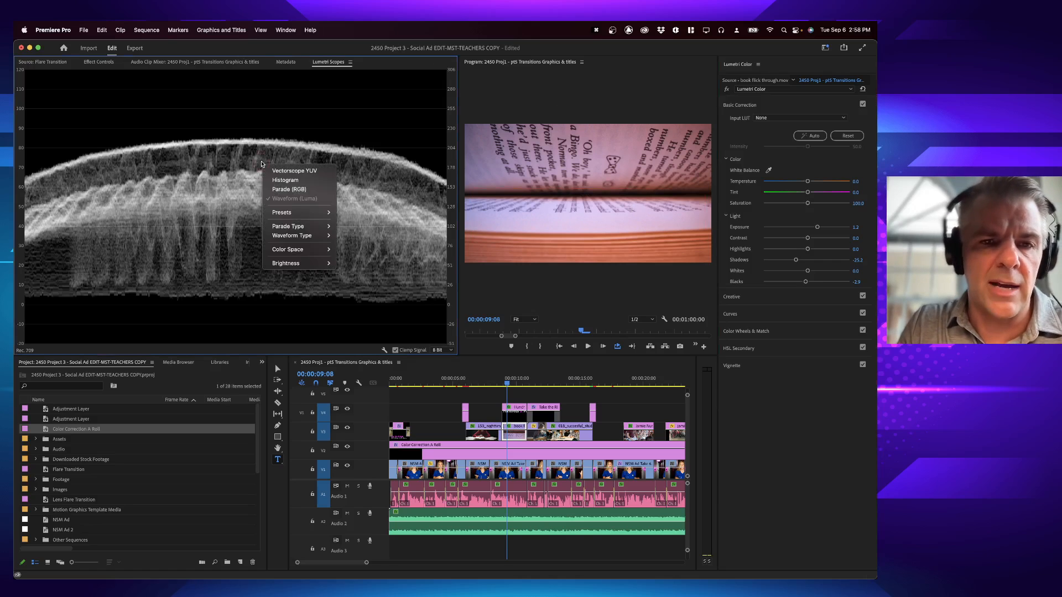
left_click(272, 190)
right_click(260, 191)
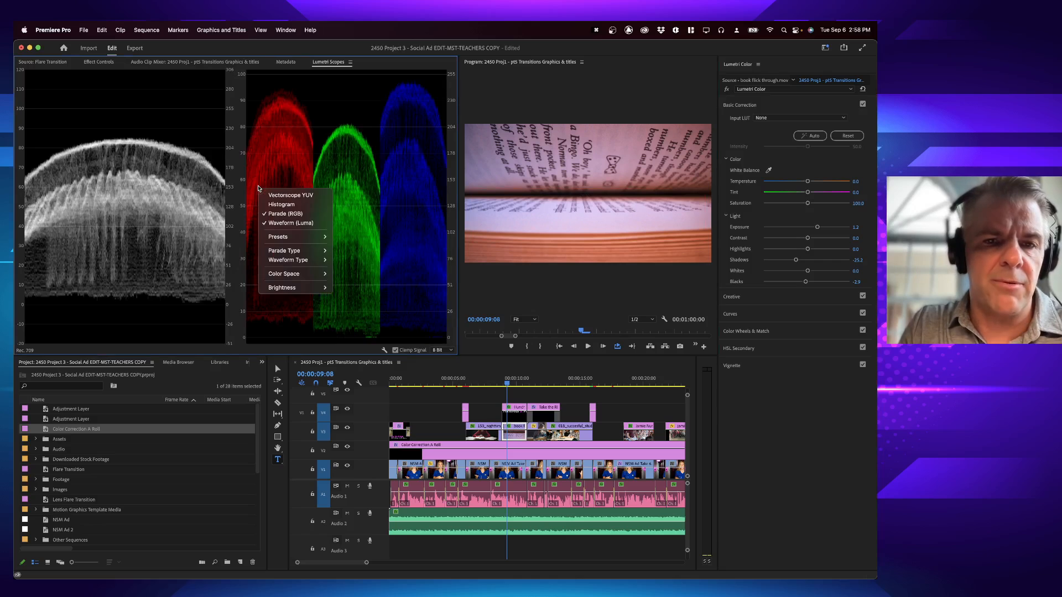
left_click(281, 222)
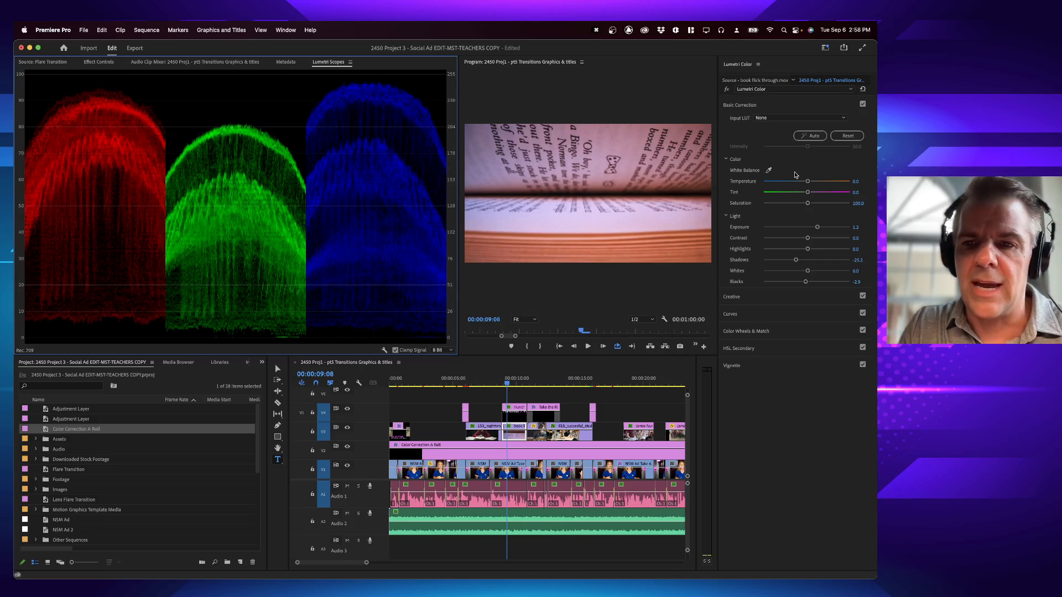
Try Temperature 8.7 and Tint -38.8 on the book clip, comparing the picture with Basic Correction off and on
mouse_move(809, 182)
left_mouse_down()
mouse_move(796, 183)
mouse_move(811, 182)
left_mouse_up()
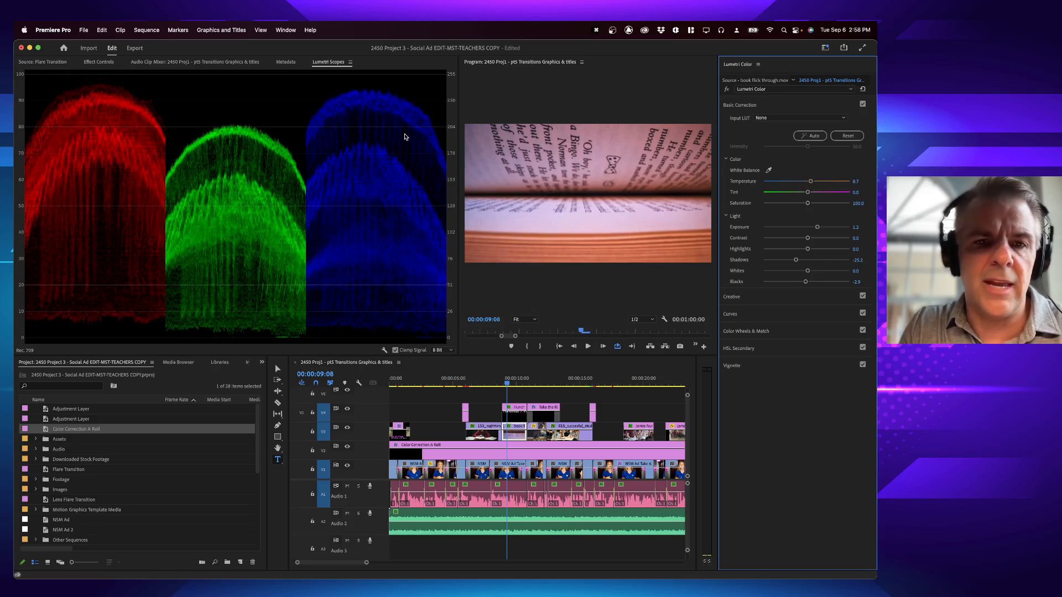
left_click_drag(807, 192, 790, 202)
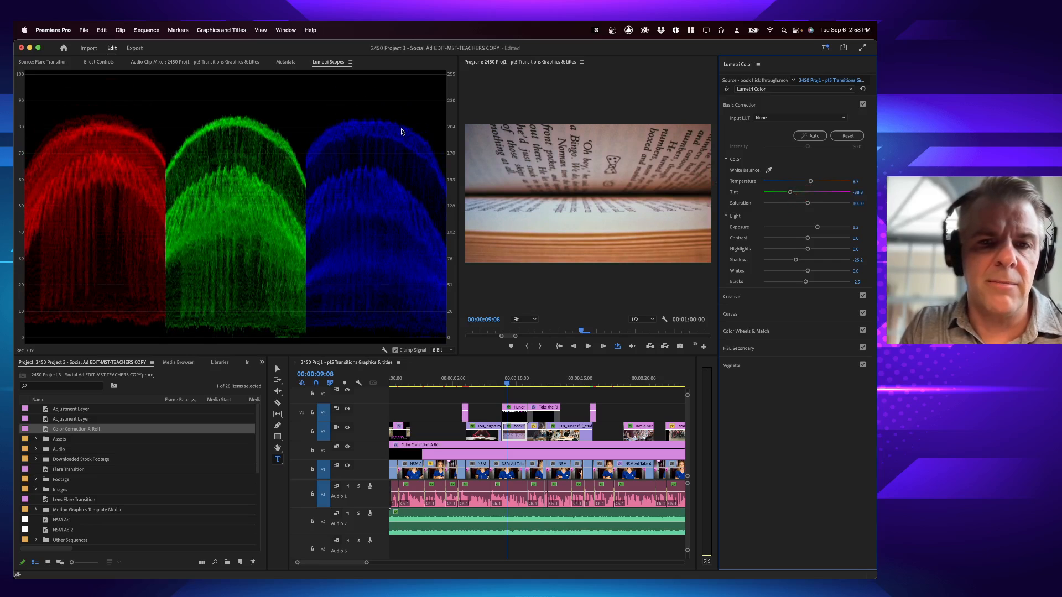
left_click(863, 105)
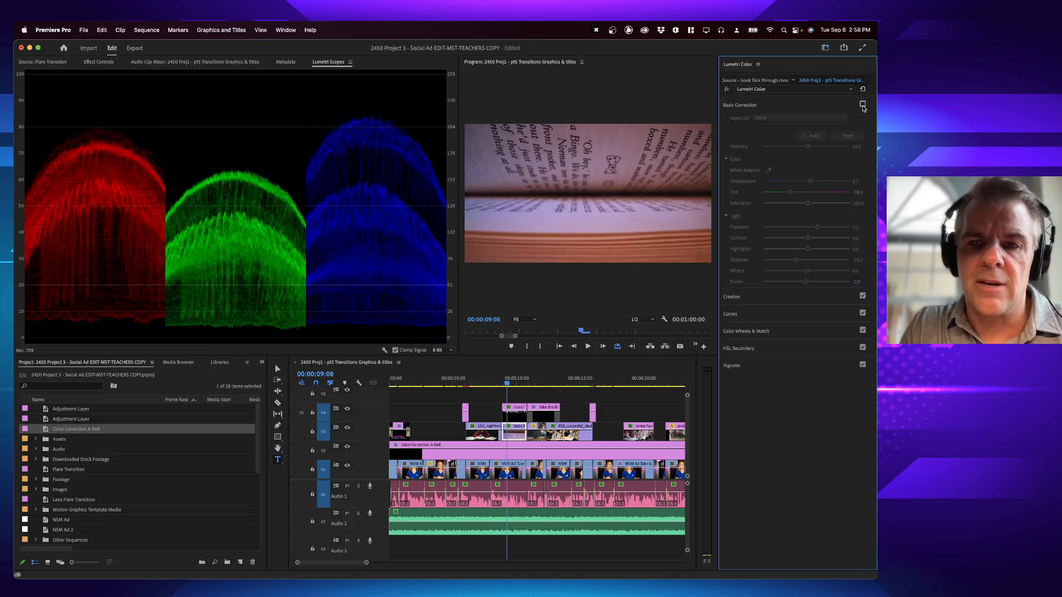
left_click(863, 104)
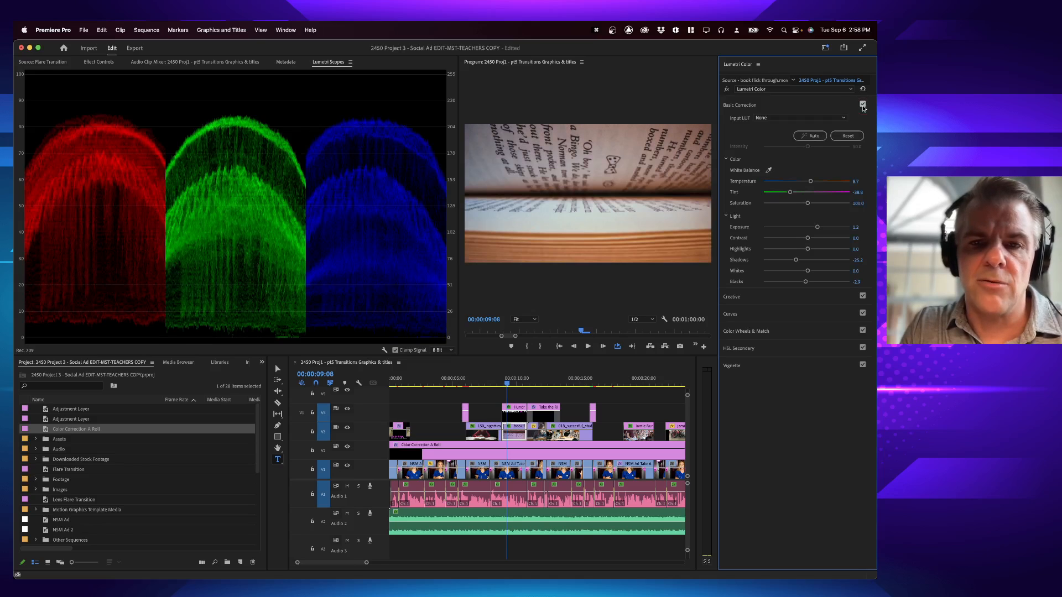
Set the book clip's Temperature to 1.0 and Tint to -41.7, comparing the picture with Basic Correction off and on
left_click_drag(790, 193, 808, 185)
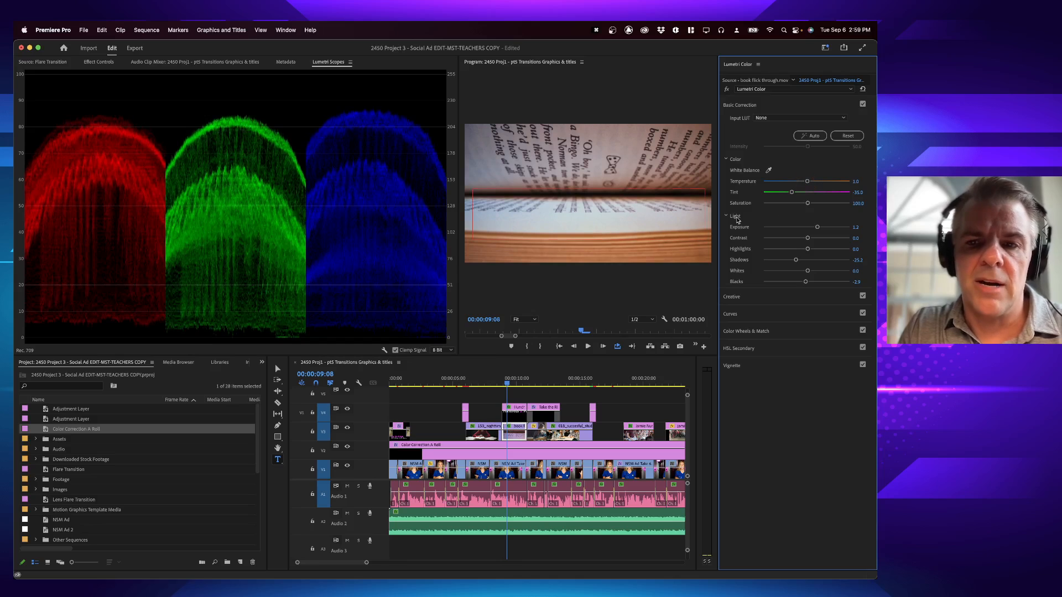
left_click_drag(791, 192, 790, 195)
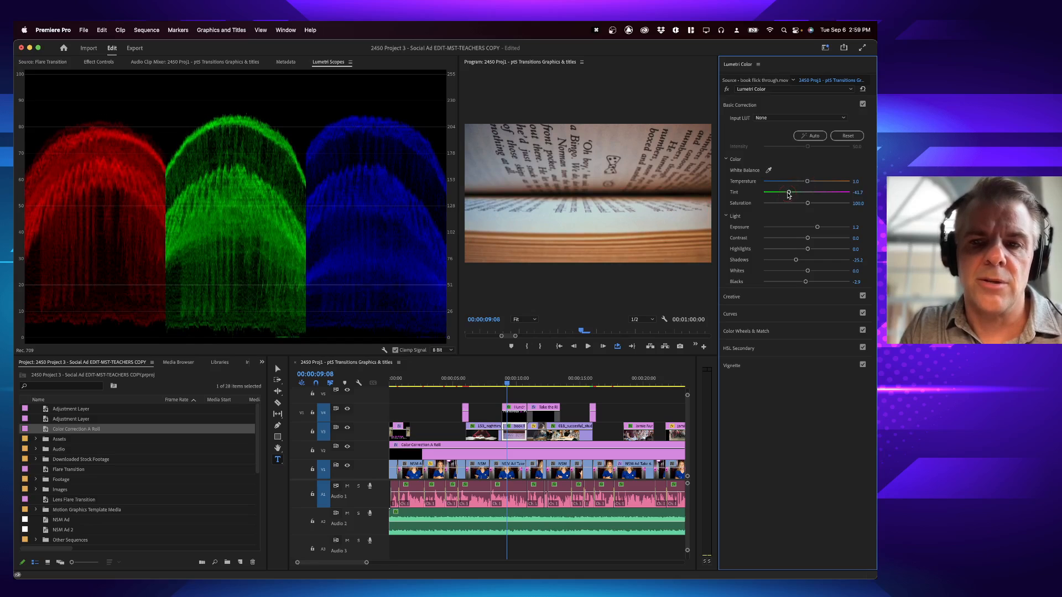
left_click(863, 105)
left_click(863, 105)
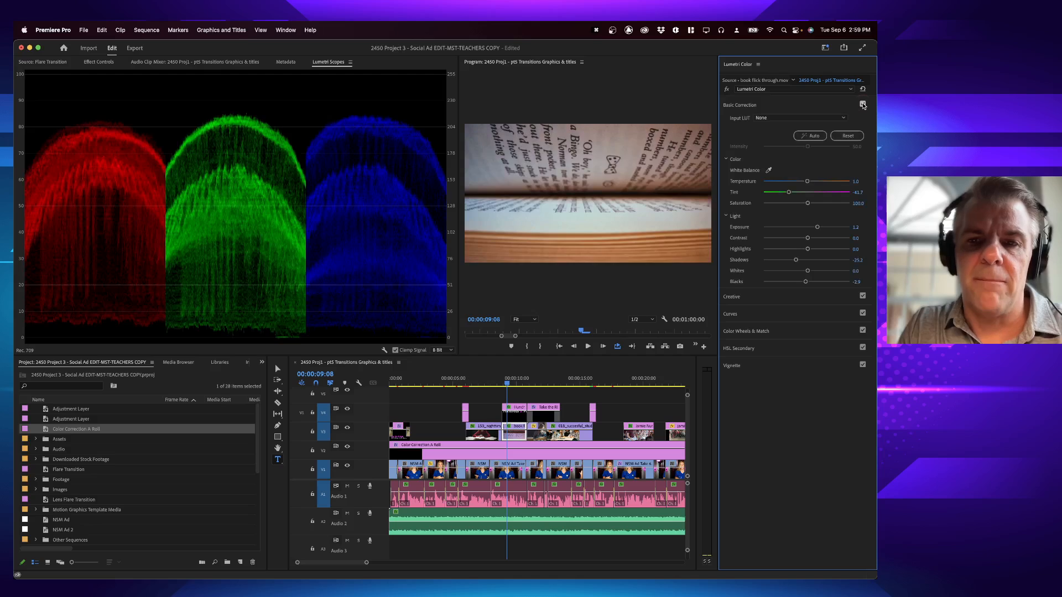
left_click(863, 104)
left_click(863, 104)
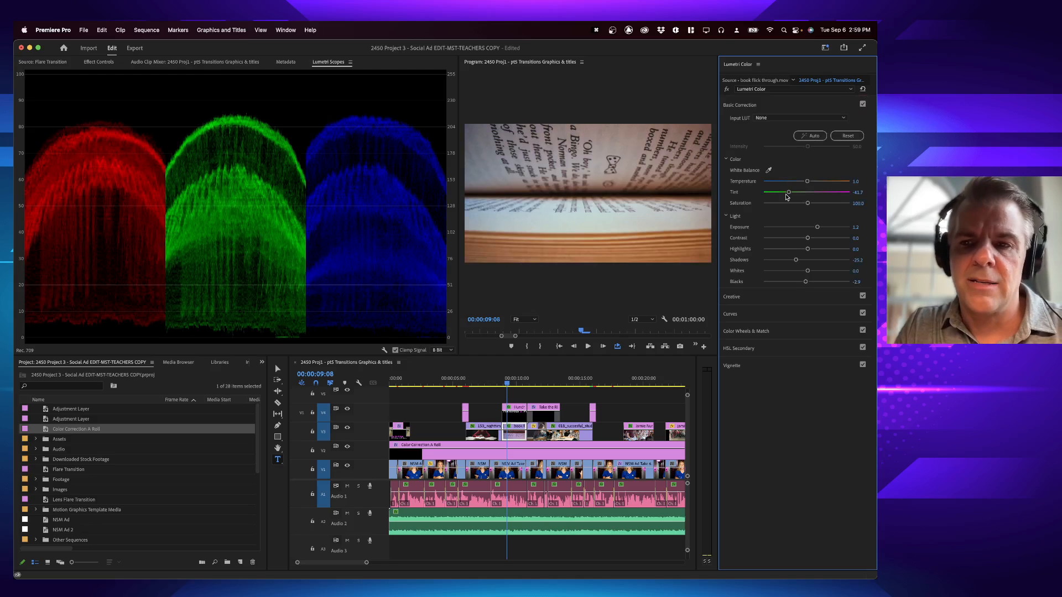
Set the book clip's Tint to -26.2 and play it on to 00:00:09:28 to check the correction under the title
left_click_drag(788, 192, 795, 195)
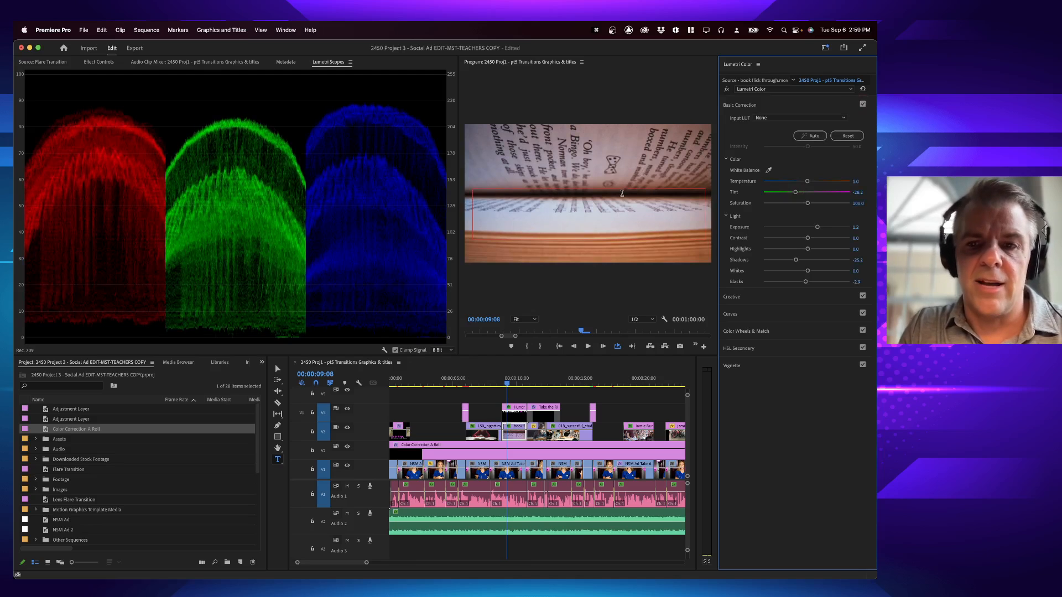
key("space")
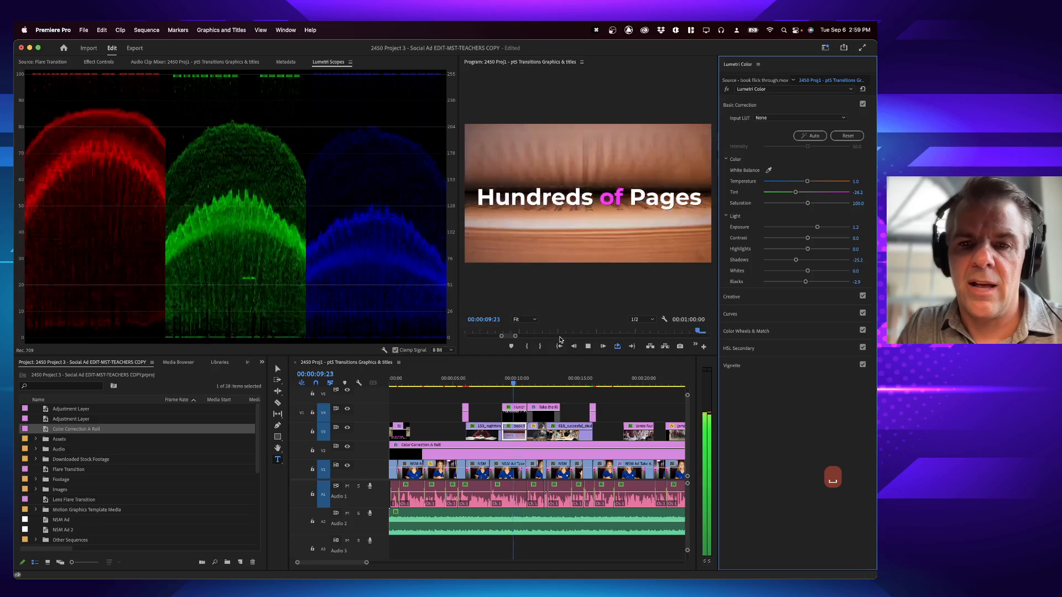
key("space")
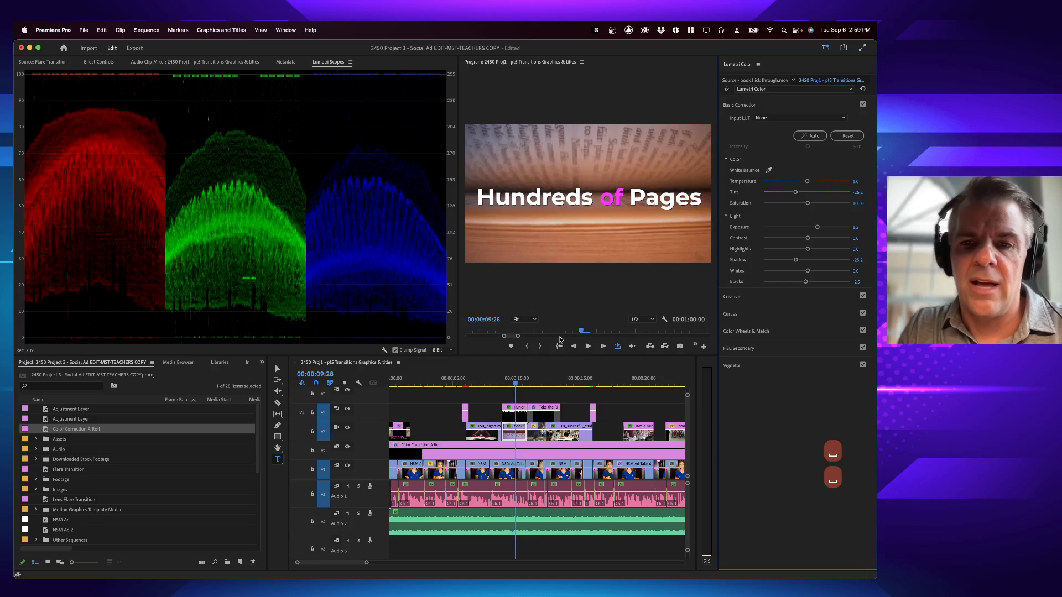
left_click(513, 440)
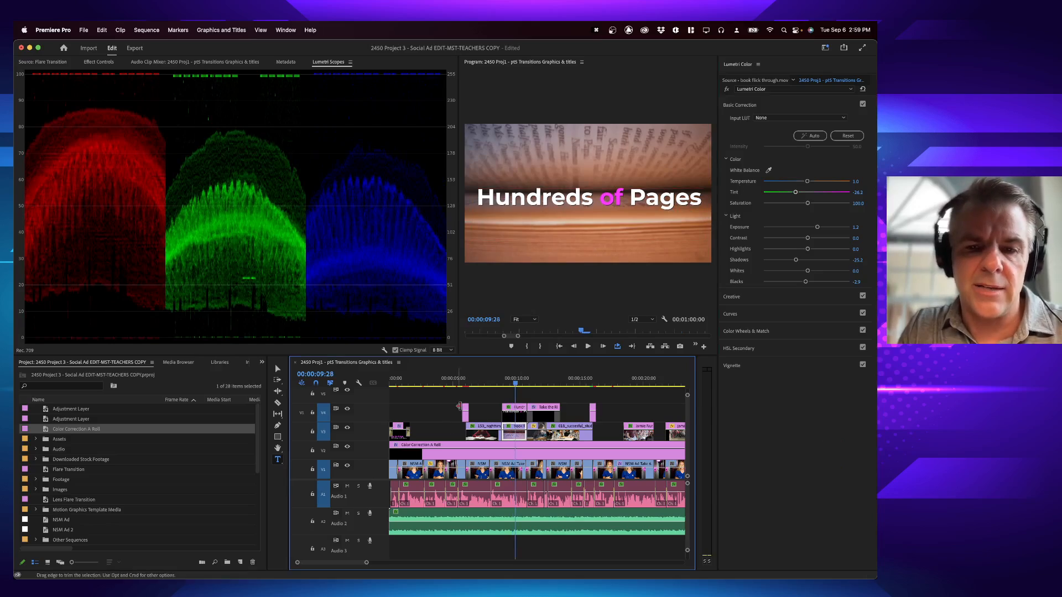
Replay the book clip under the title and review its correction against the RGB parade
left_click(503, 381)
key("space")
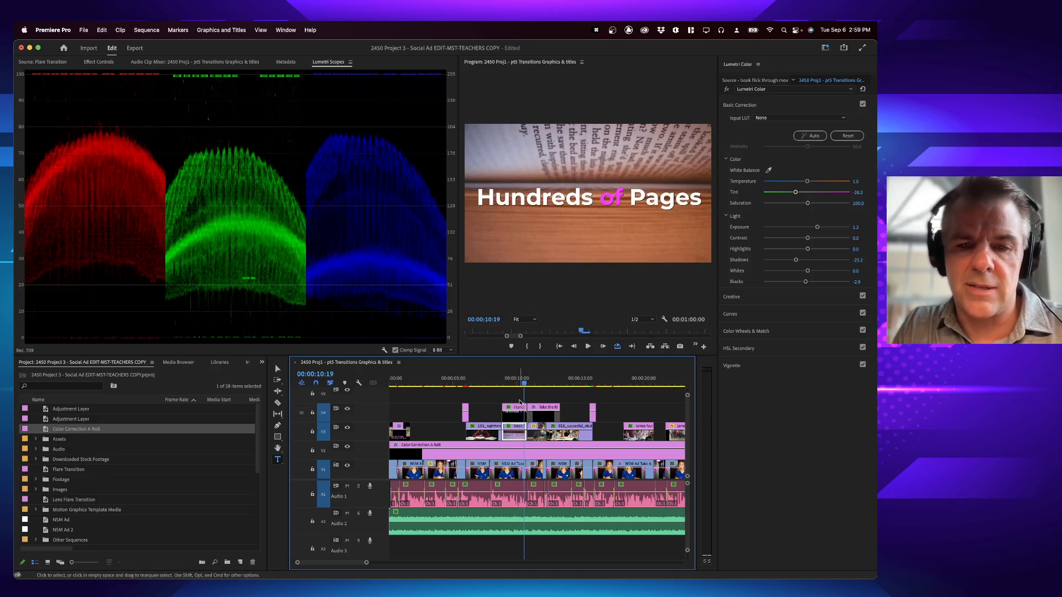
left_click(512, 380)
right_click(254, 215)
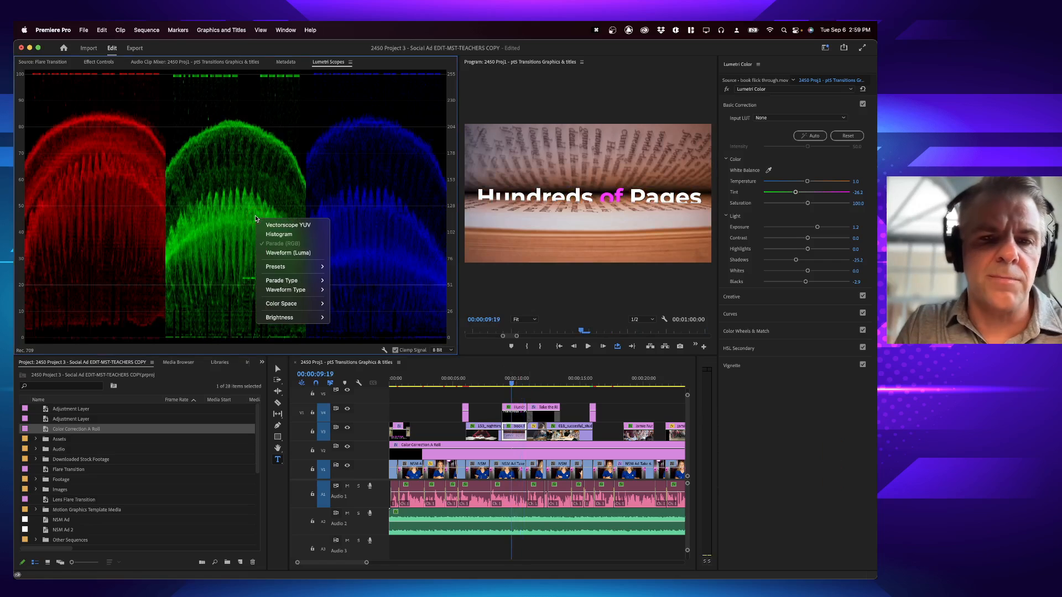
left_click(195, 224)
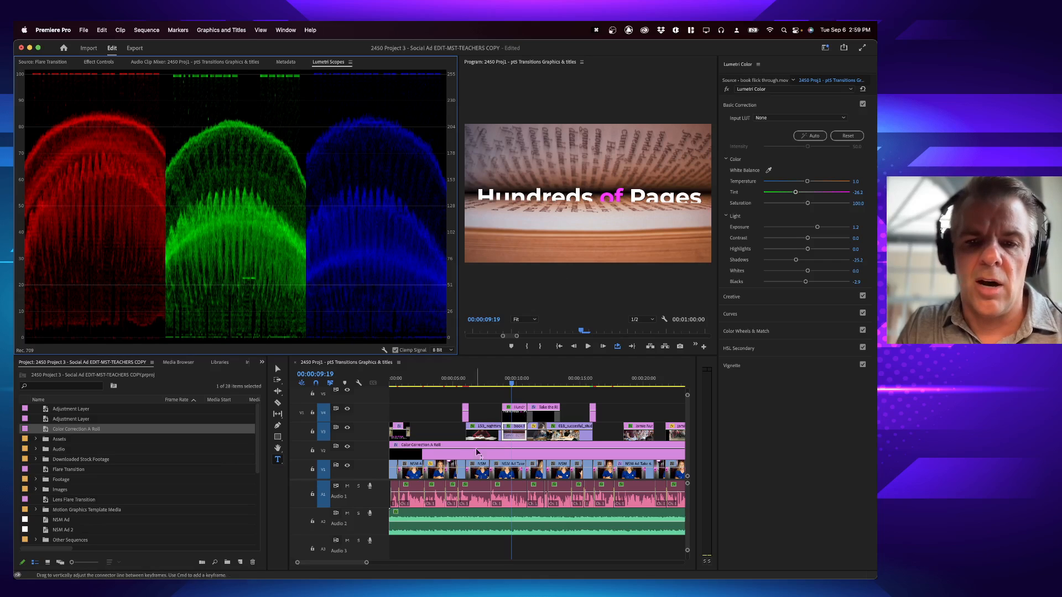
Look through the B-roll along the timeline and select the graduation silhouette clip at 00:00:25:04
left_click(437, 365)
left_click(511, 380)
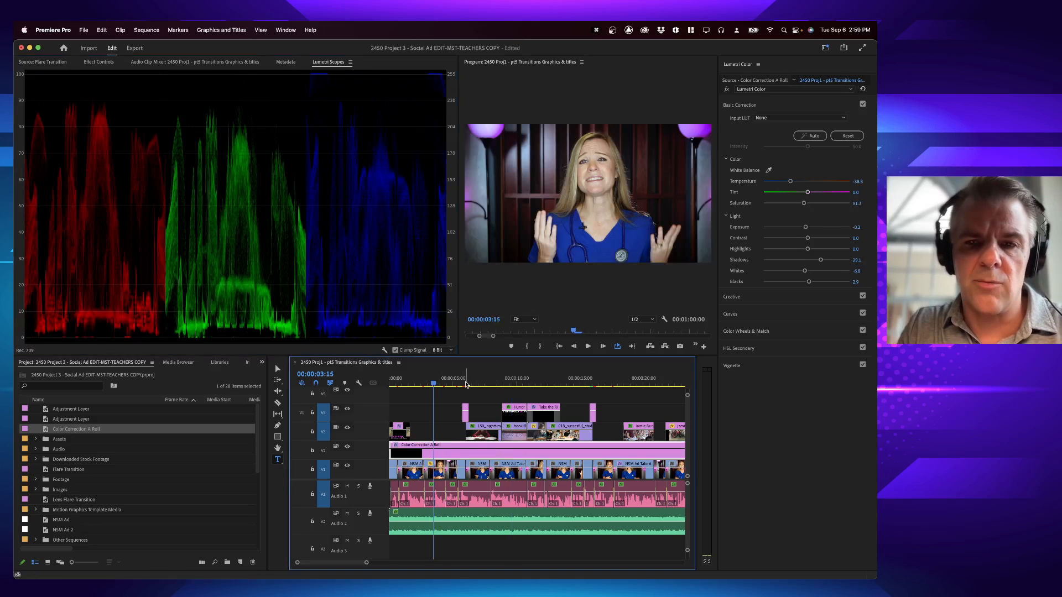
left_click_drag(511, 380, 545, 375)
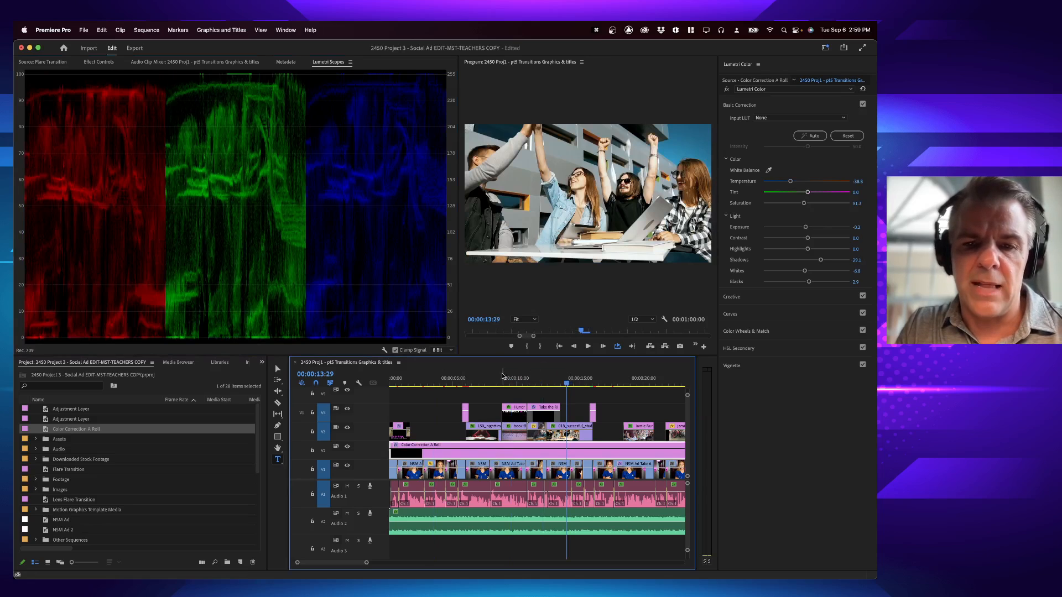
left_click(476, 379)
scroll(535, 371, "right", 10)
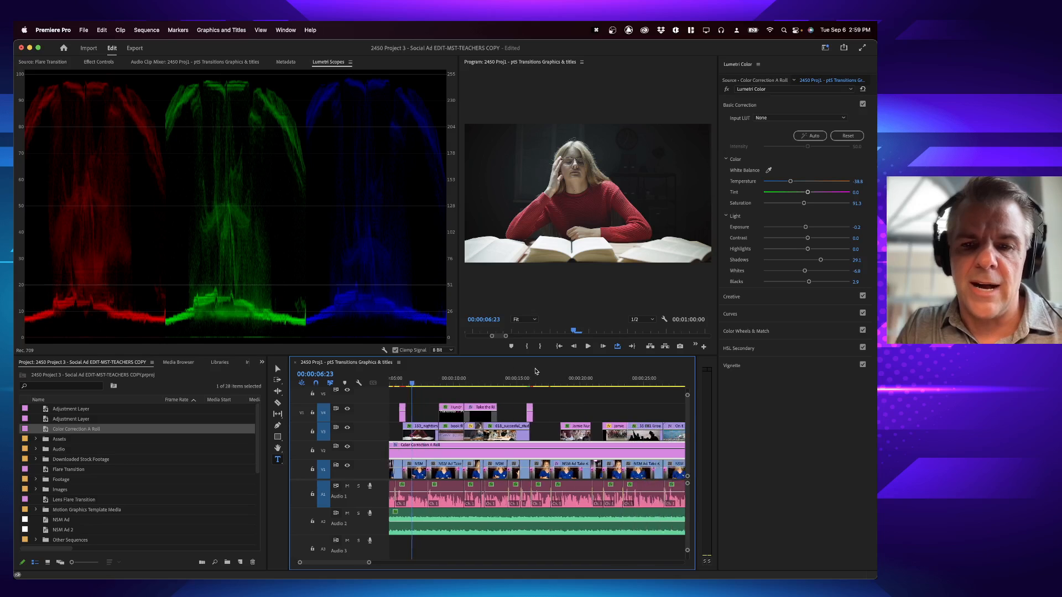
left_click(508, 378)
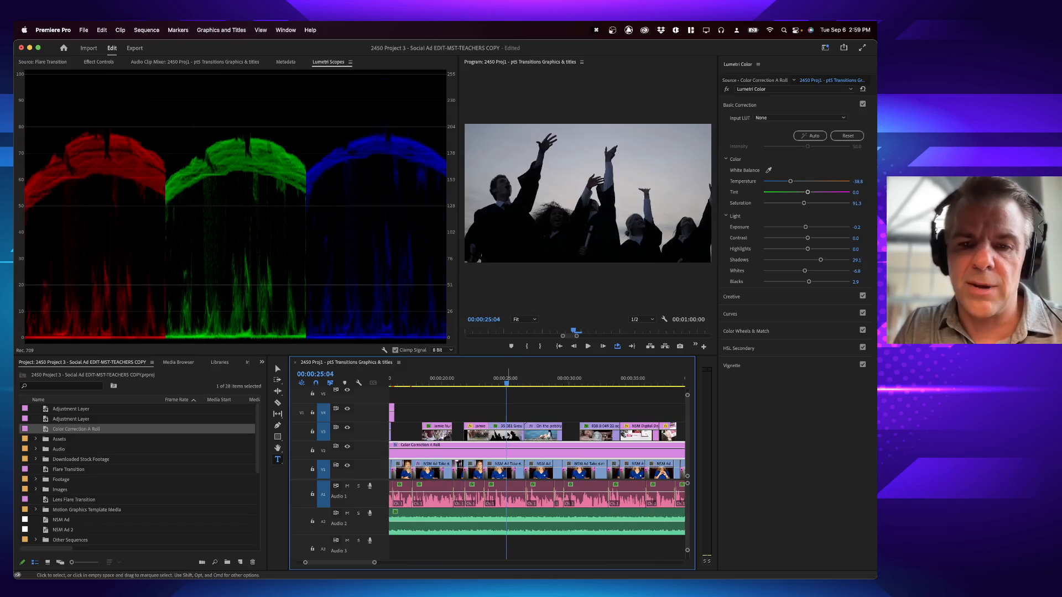
left_click(509, 434)
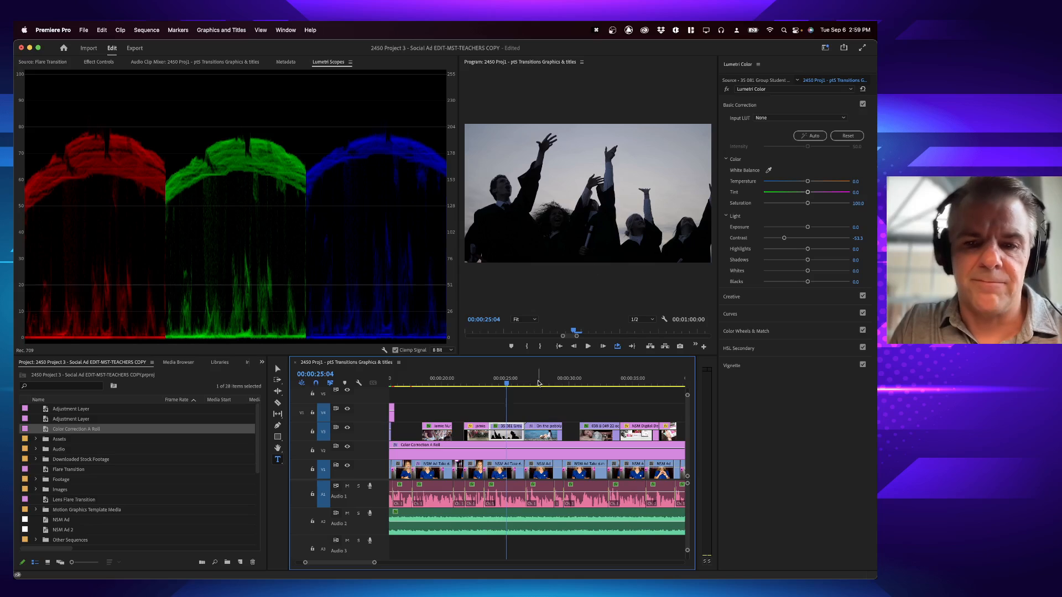
Show only the luma waveform in Lumetri Scopes in place of the RGB parade
right_click(279, 247)
left_click(306, 282)
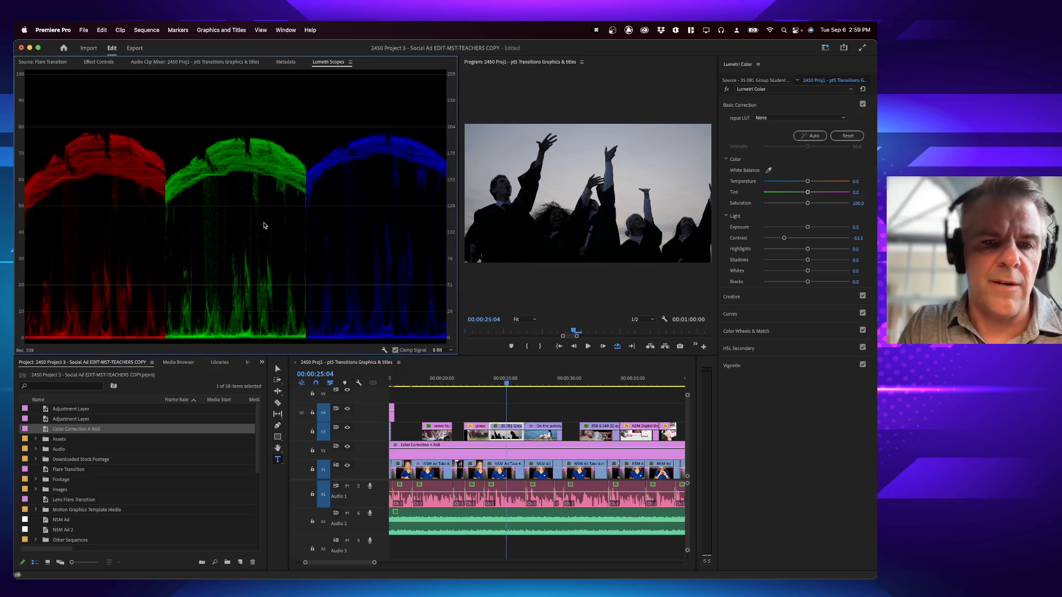
right_click(264, 225)
left_click(291, 250)
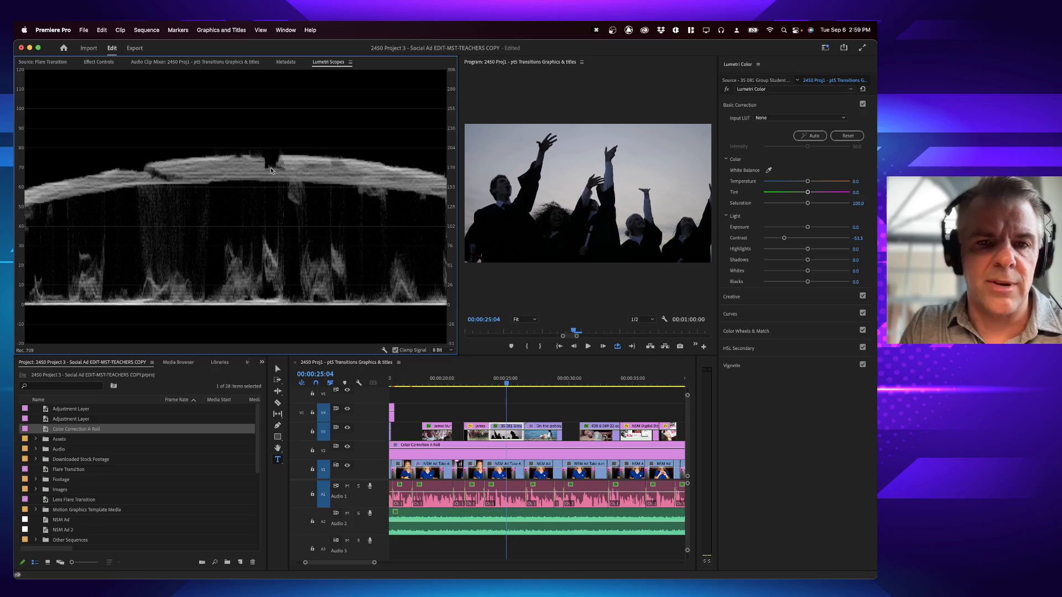
Reset the graduation clip's Basic Correction after trying Auto, and raise its Shadows to 100
left_click(816, 137)
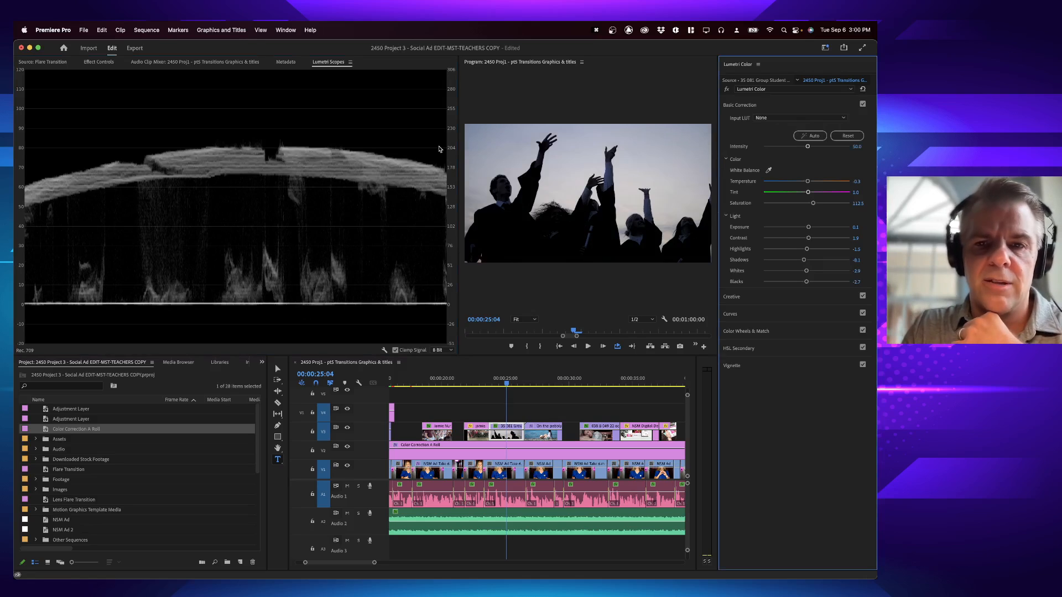
left_click(848, 137)
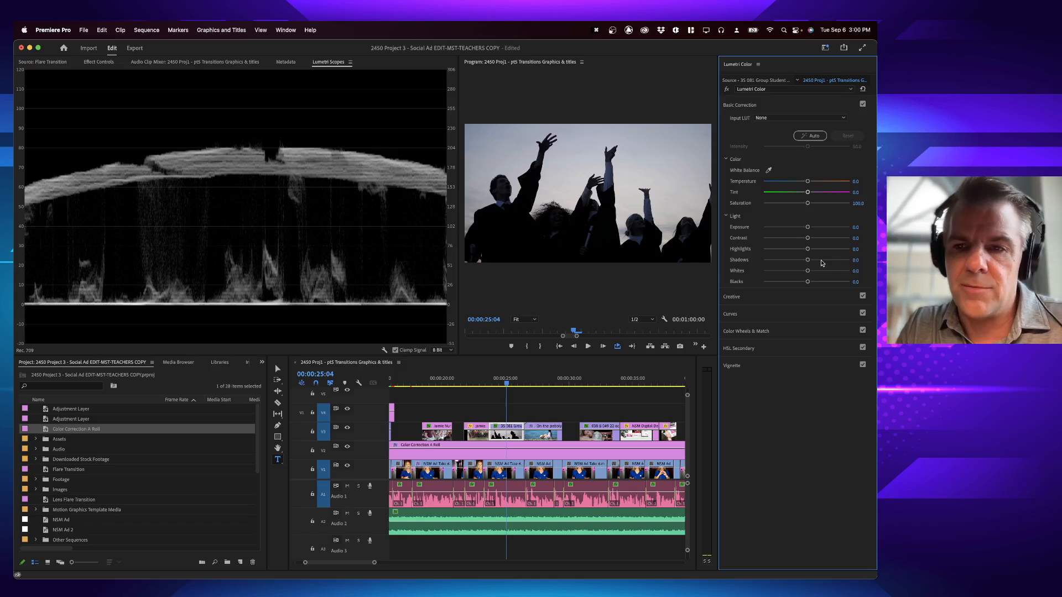
left_click_drag(808, 260, 857, 258)
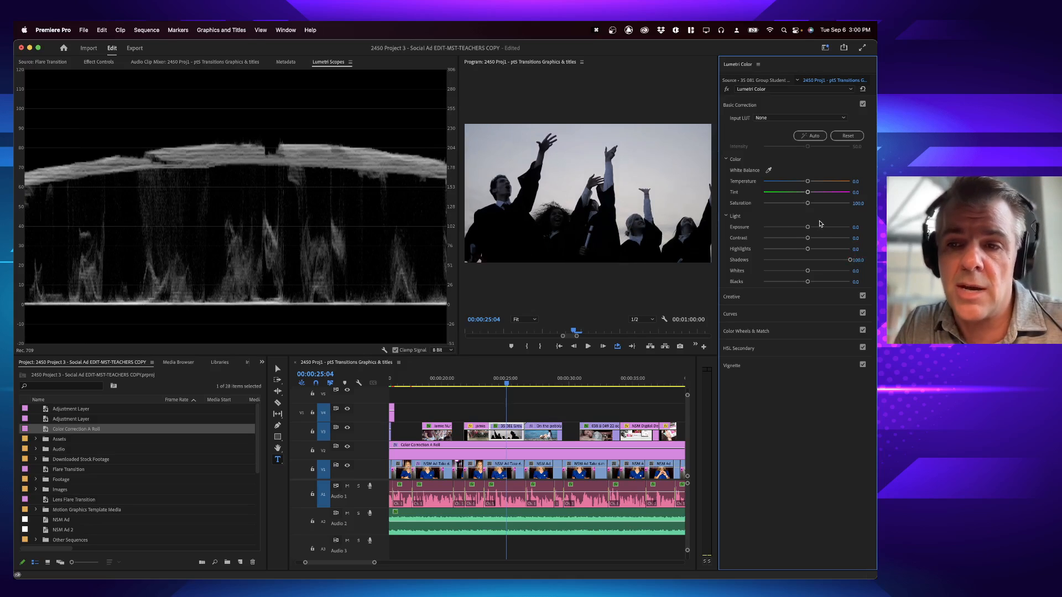
Set the graduation clip's Exposure to 1.4 and its Contrast to -26.2
left_click_drag(809, 229, 819, 227)
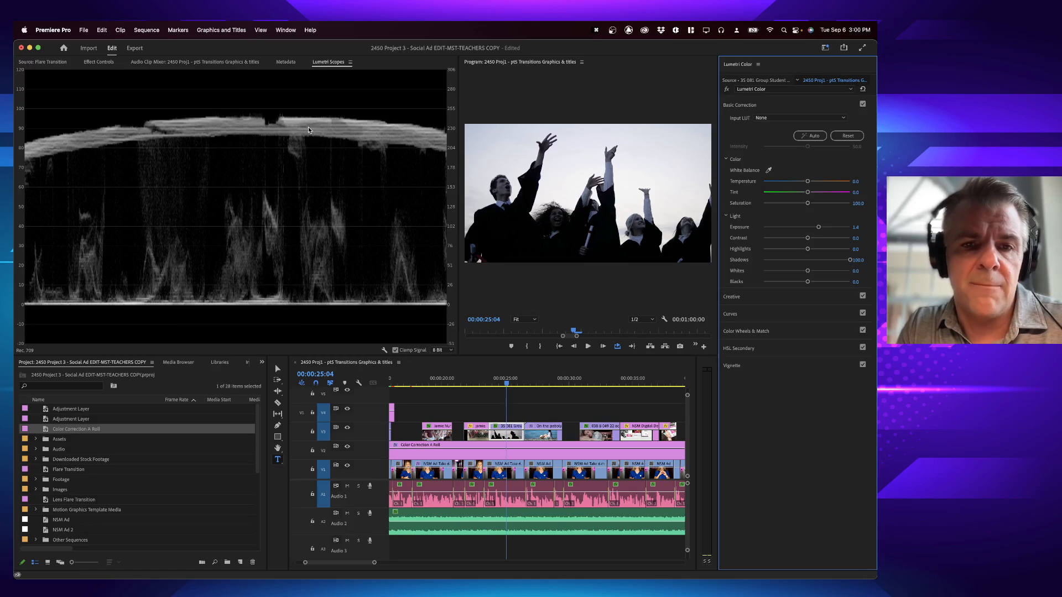
left_click_drag(809, 239, 785, 242)
left_click_drag(779, 242, 739, 243)
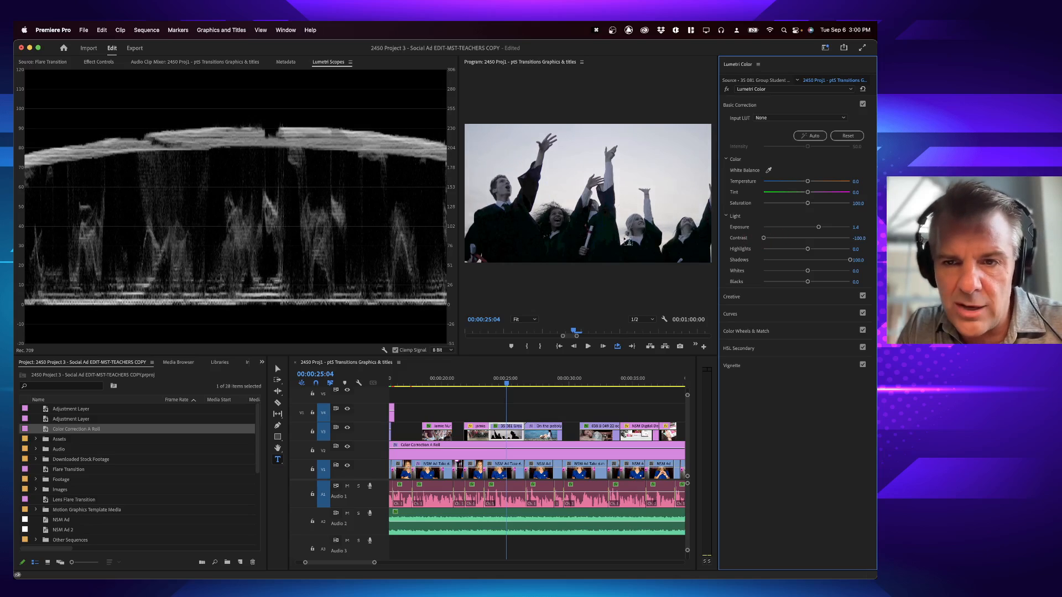
left_click_drag(770, 244, 796, 240)
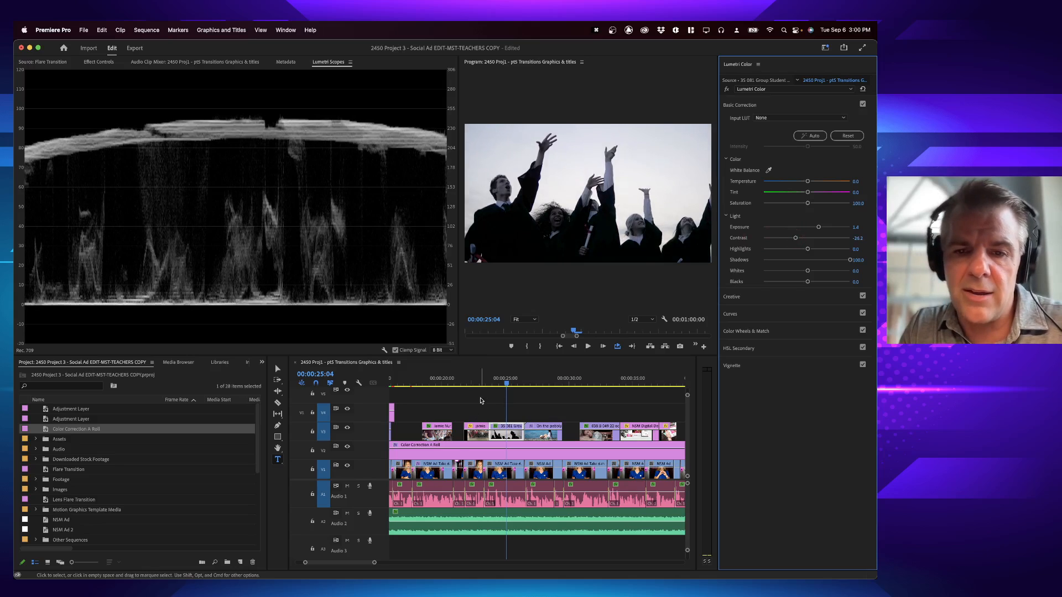
Play part of the graduation clip and compare the picture with Basic Correction off and on
left_click(492, 382)
key("space")
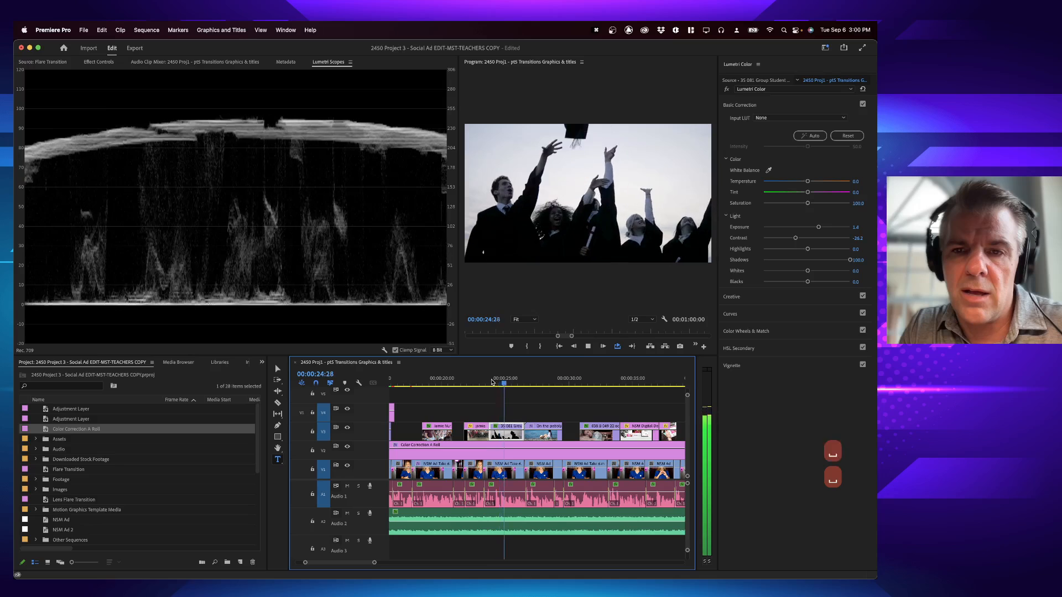
key("space")
left_click(863, 105)
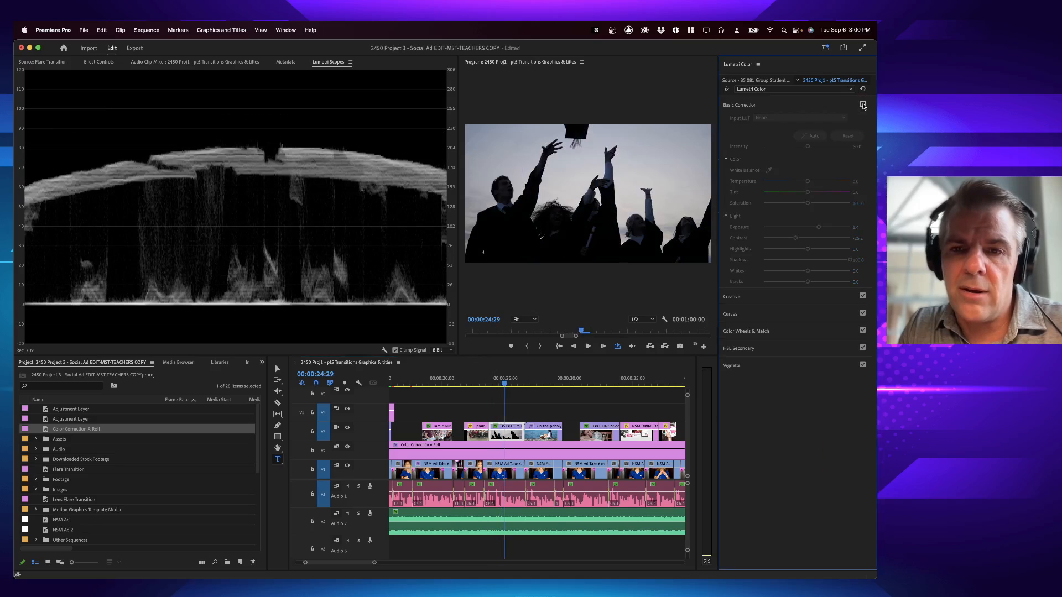
left_click(864, 105)
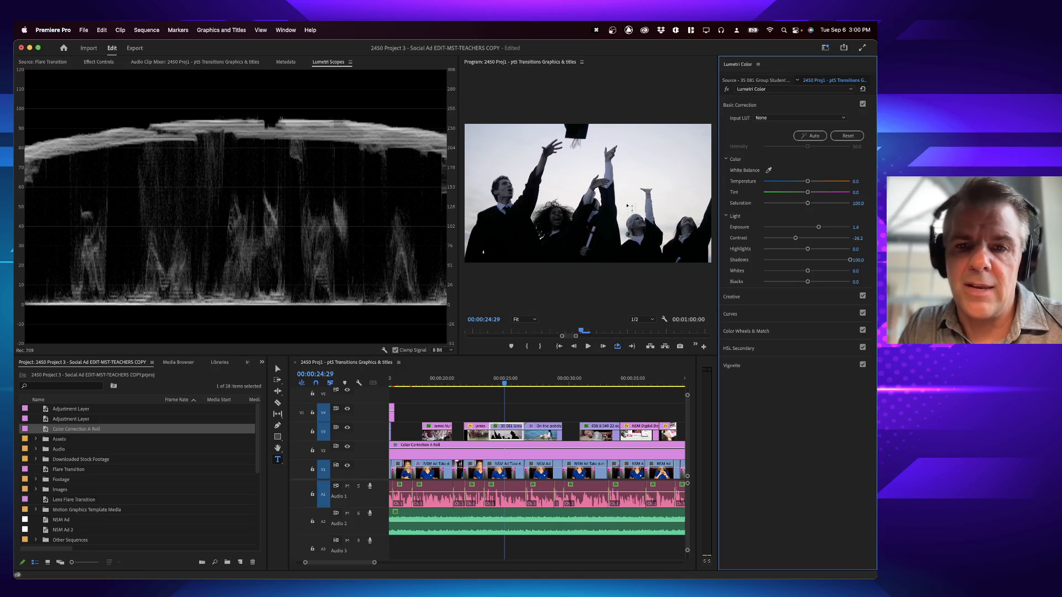
Swap the luma waveform for the RGB parade to check the graduation clip's color channels
right_click(298, 170)
left_click(316, 196)
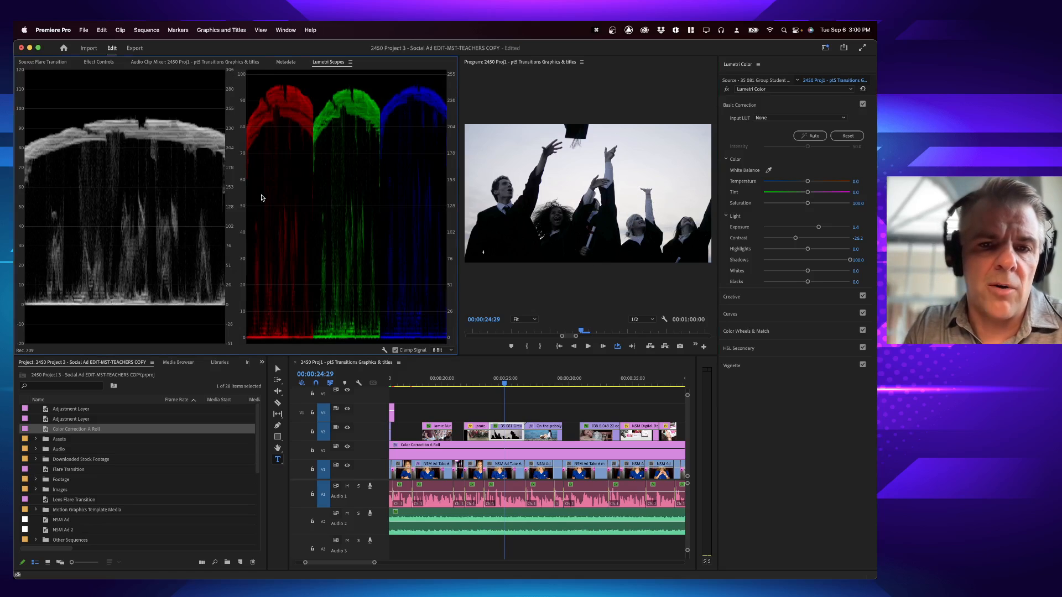
right_click(151, 199)
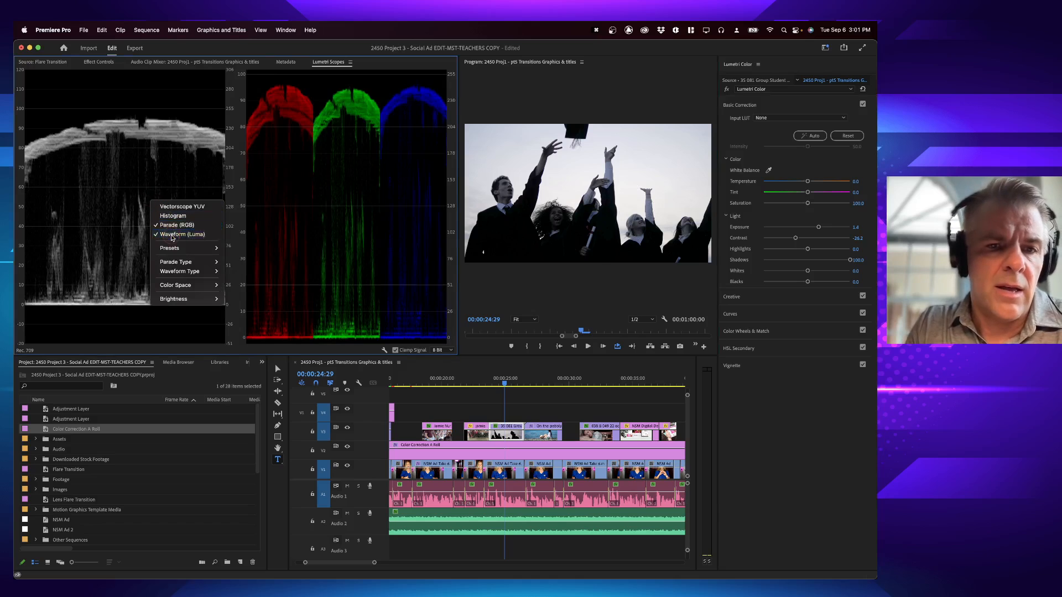
left_click(228, 224)
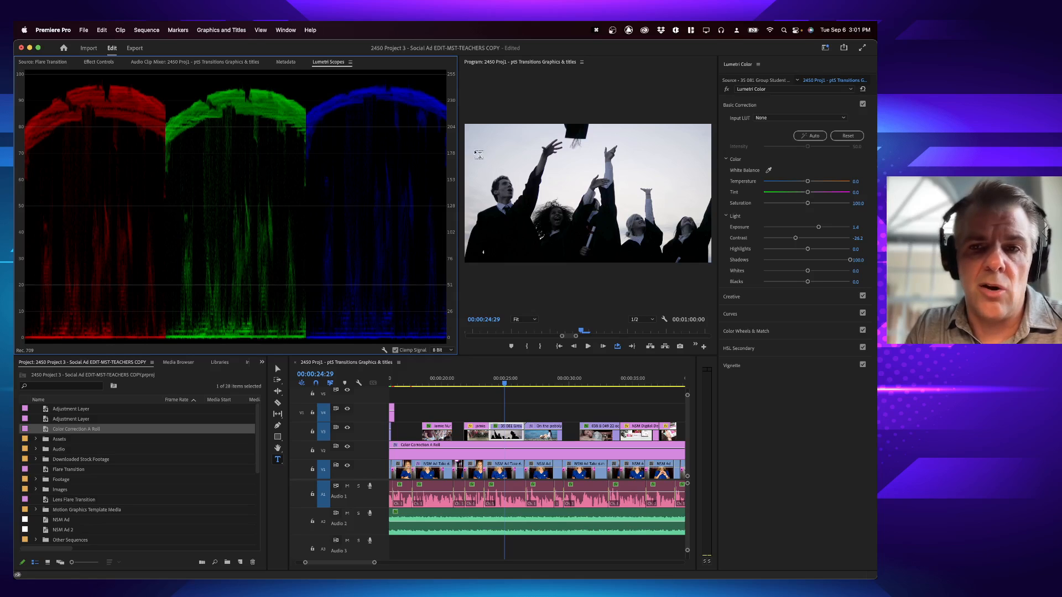
Replace the RGB parade with the Vectorscope YUV as the only scope in Lumetri Scopes
right_click(263, 219)
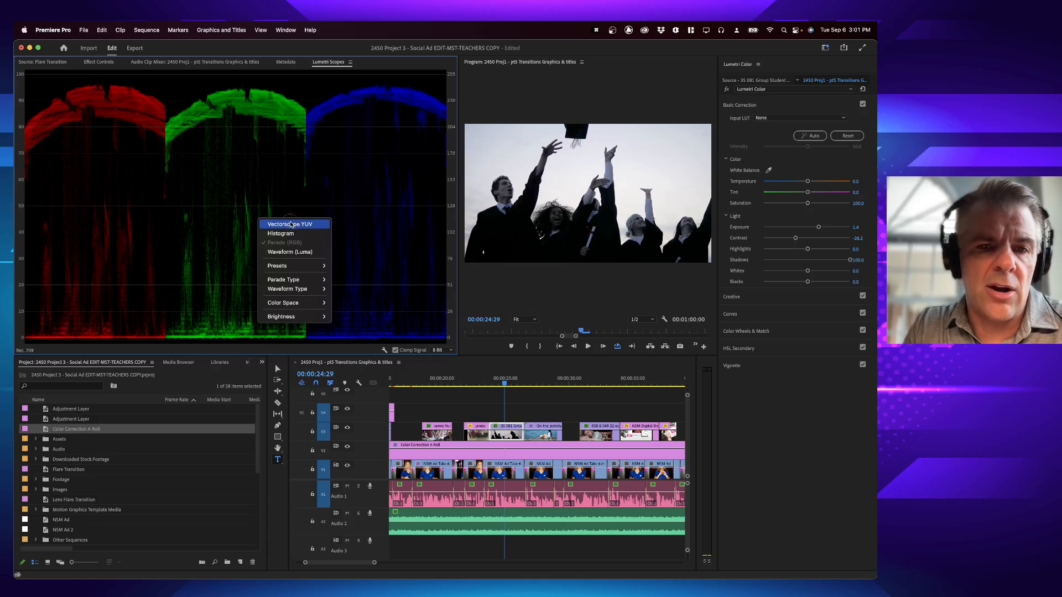
left_click(285, 224)
right_click(169, 209)
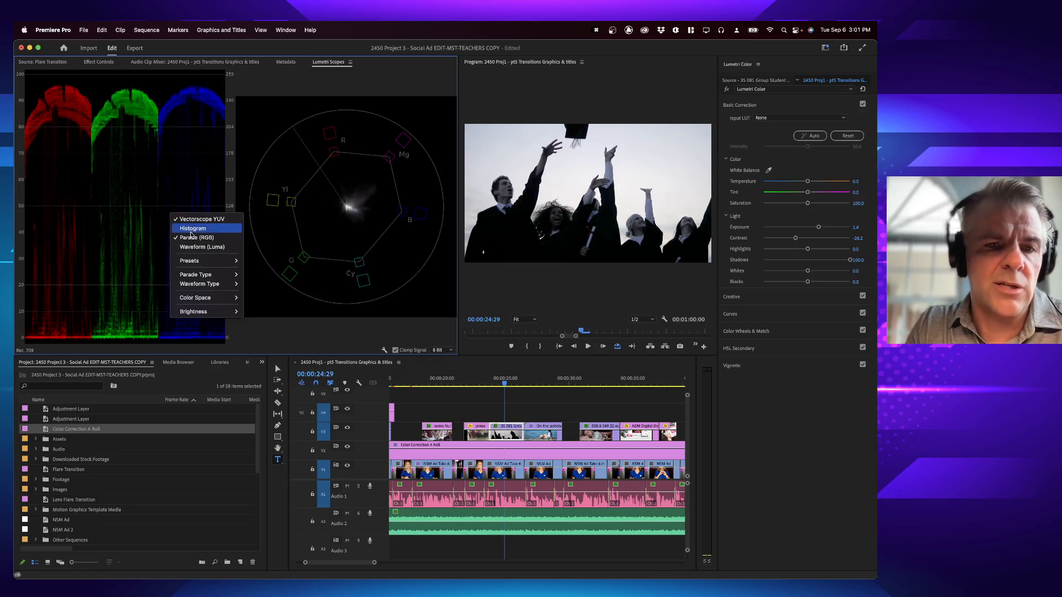
left_click(182, 224)
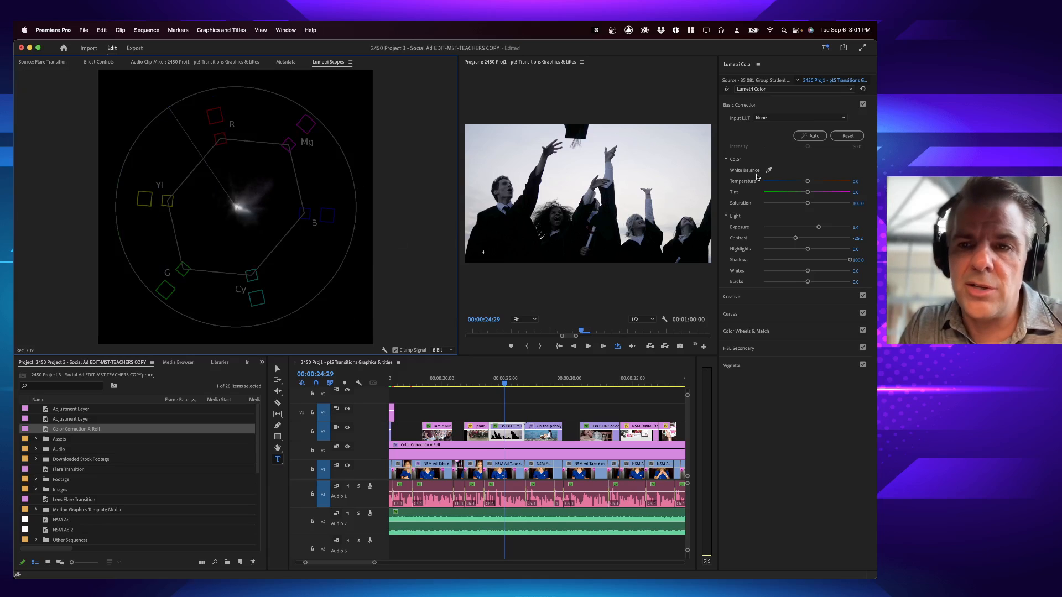
Set the graduation clip's Saturation to 200, comparing the picture with Basic Correction off and on at two frames
left_click_drag(809, 205, 869, 199)
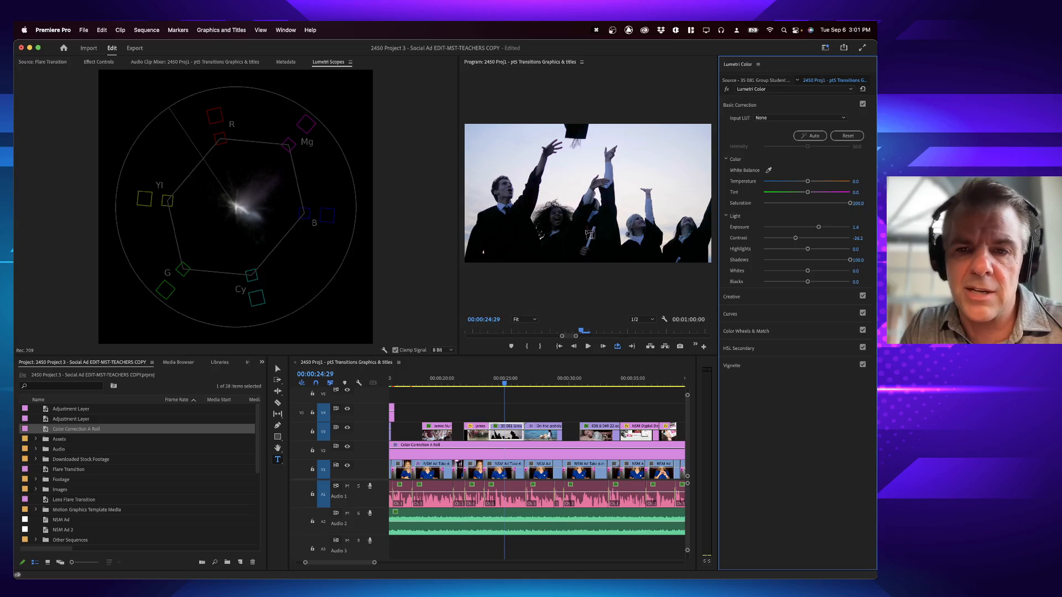
left_click(863, 105)
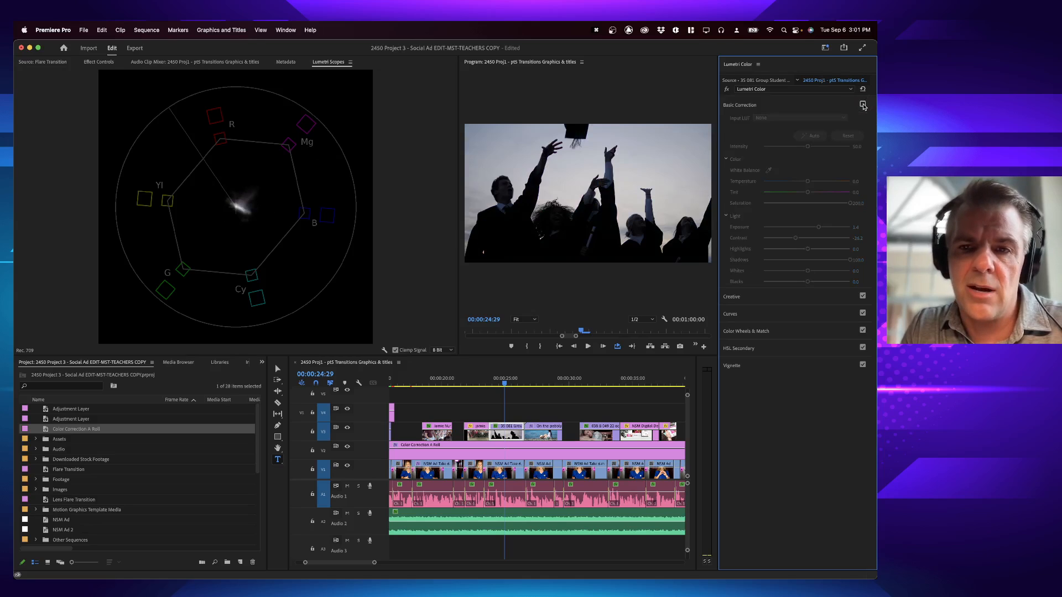
left_click(863, 104)
left_click(863, 104)
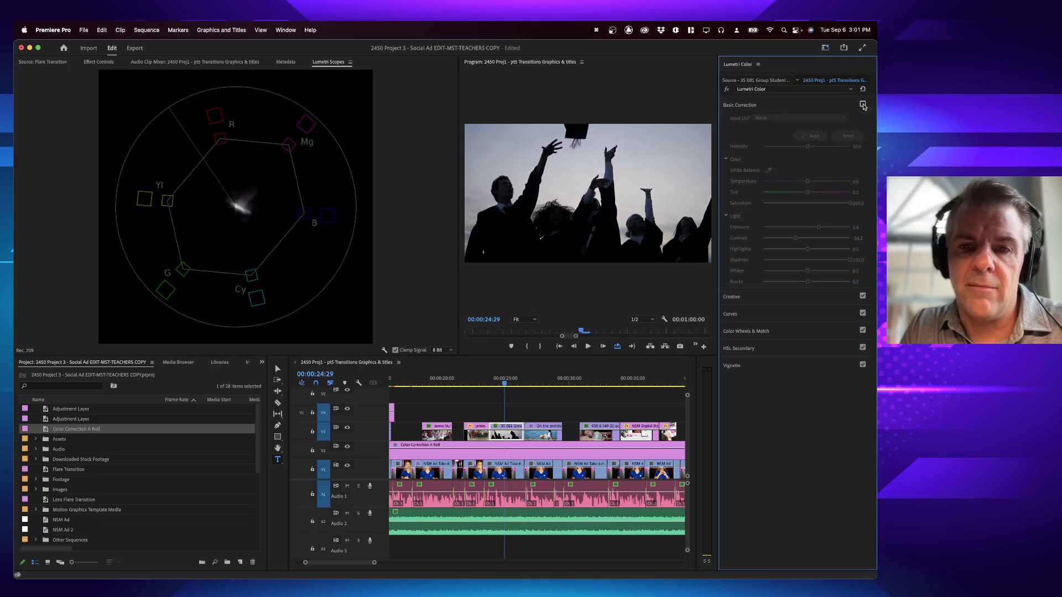
left_click(863, 104)
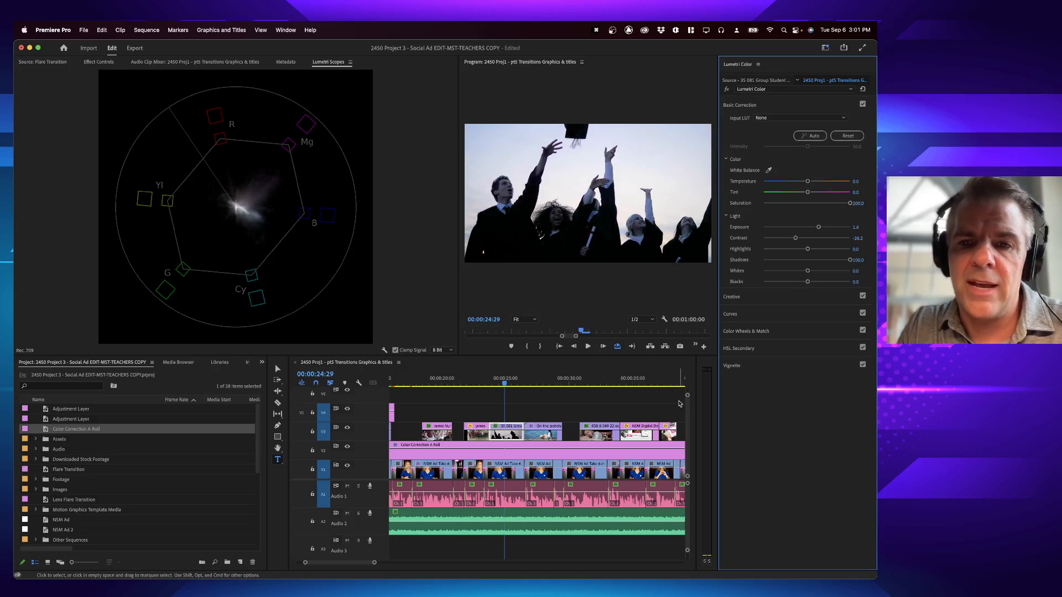
mouse_move(505, 382)
left_mouse_down()
mouse_move(491, 382)
mouse_move(507, 382)
left_mouse_up()
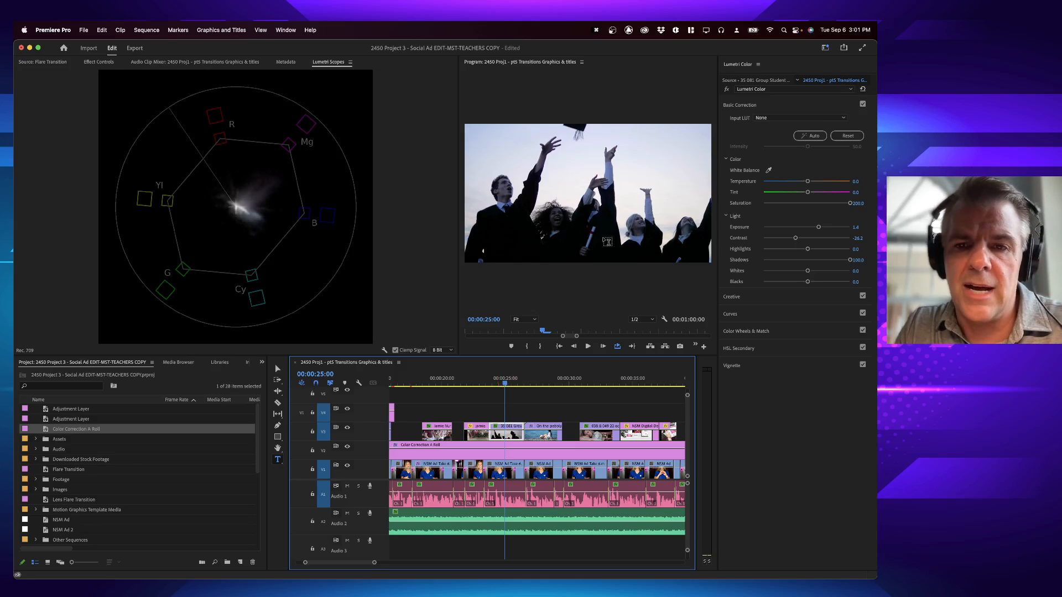
left_click(863, 105)
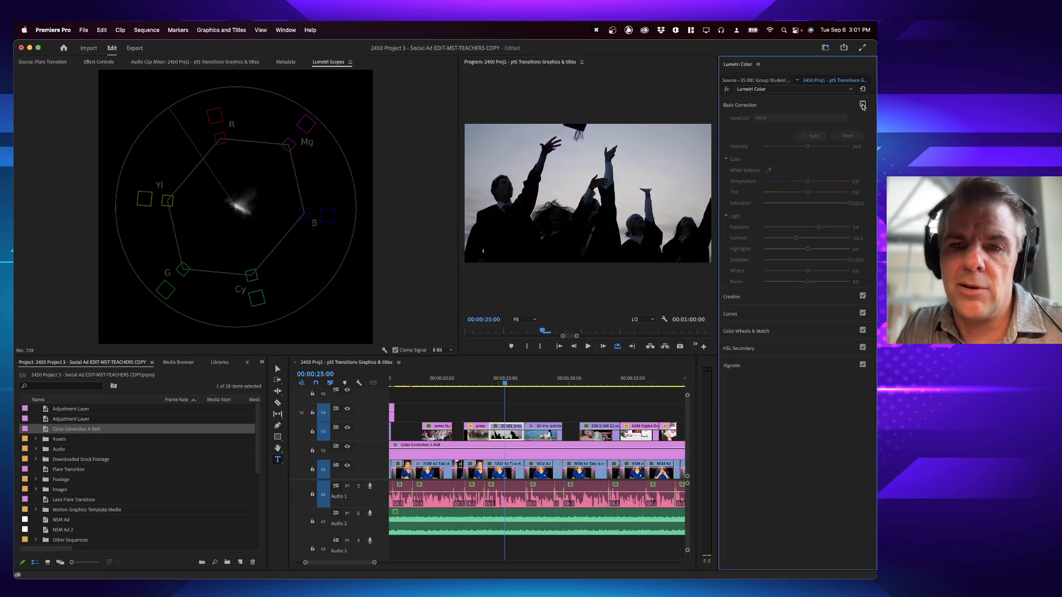
left_click(862, 104)
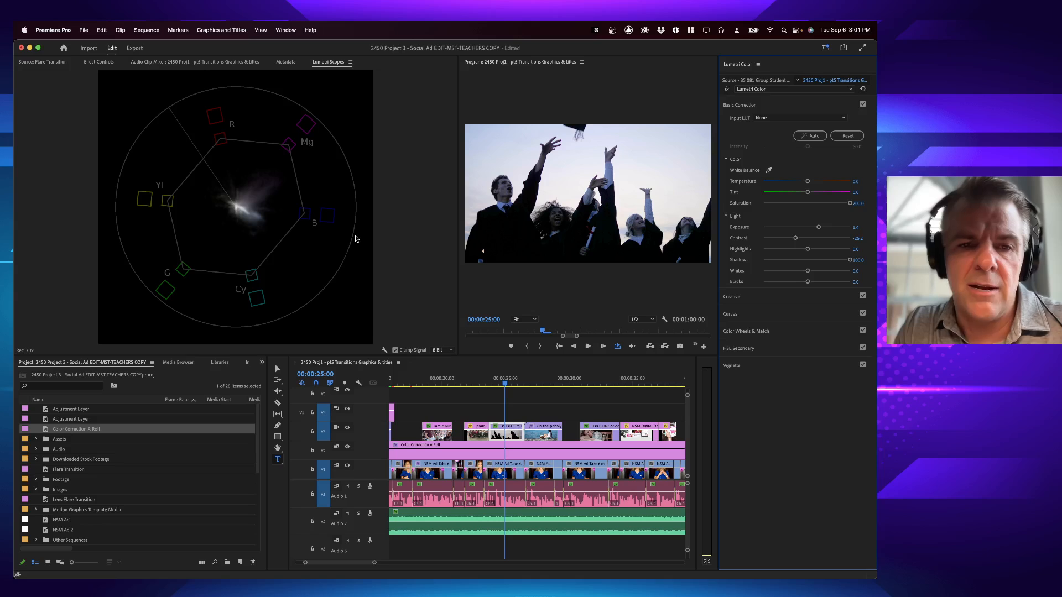
Replace the Vectorscope YUV with the luma waveform as the only scope in Lumetri Scopes
right_click(251, 230)
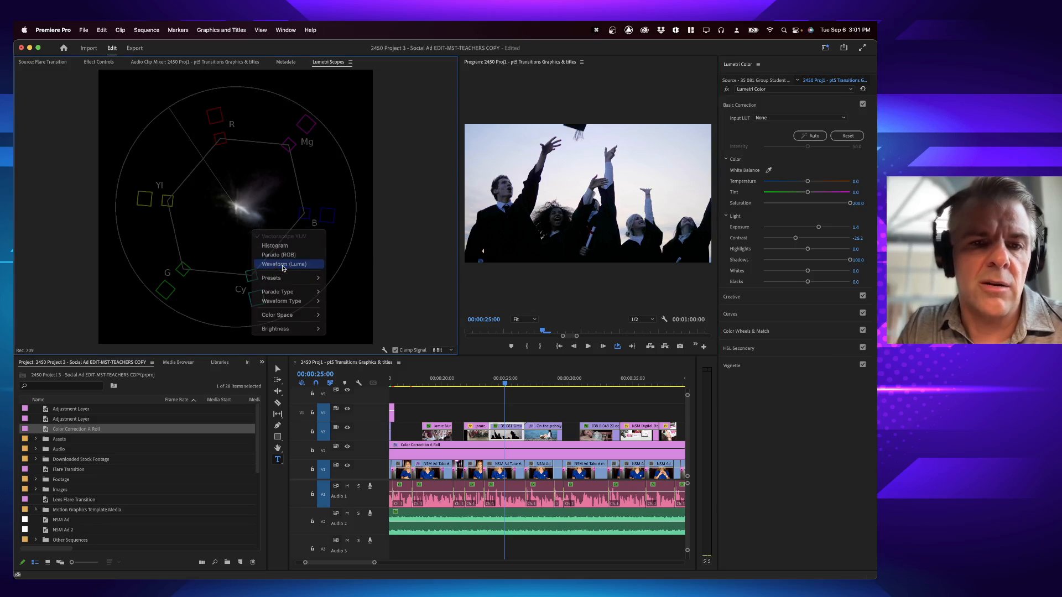
left_click(284, 269)
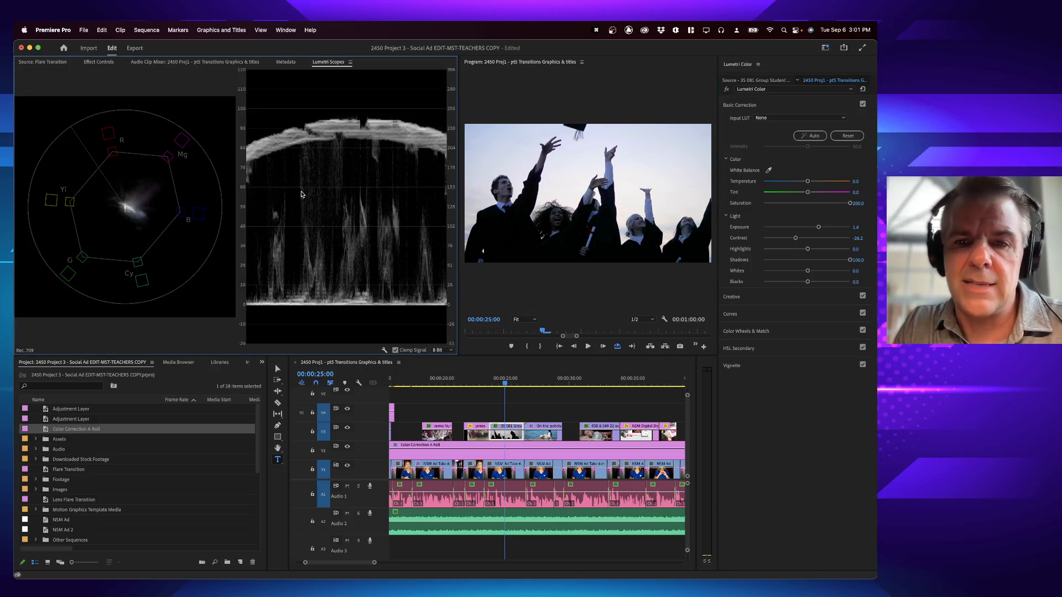
right_click(303, 195)
left_click(321, 202)
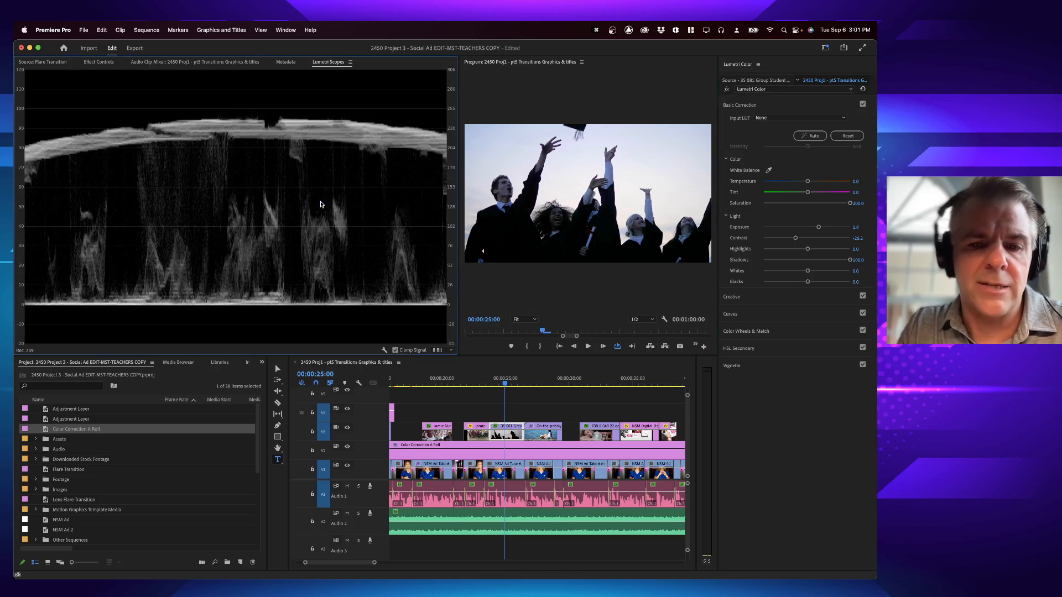
Switch to Microsoft Word and read the project instructions on color correction, the vignette and the vertical sequence
left_click_drag(504, 381, 486, 382)
key("super+Tab")
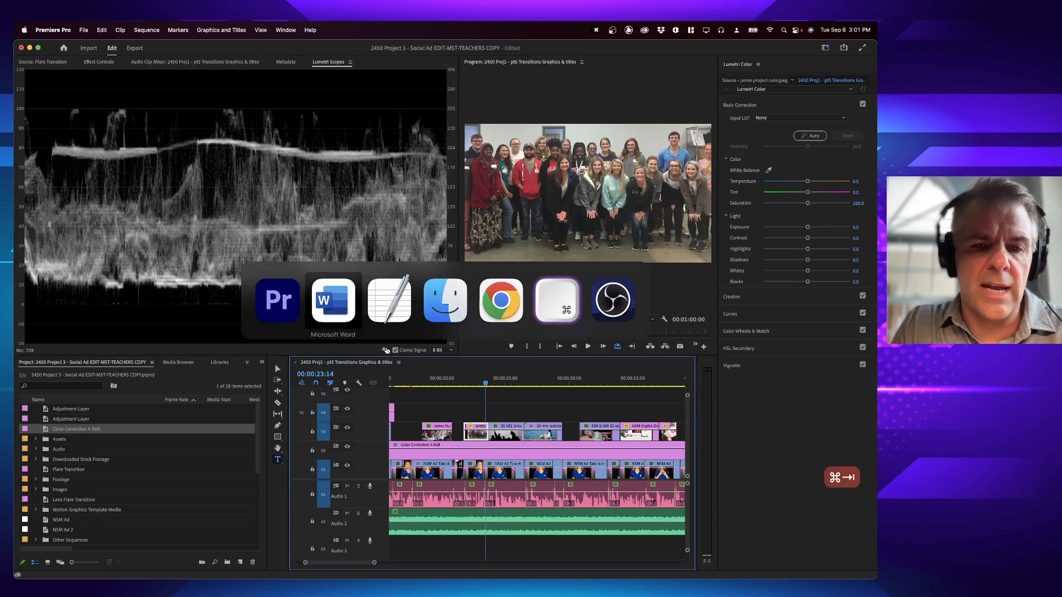
left_click(319, 309)
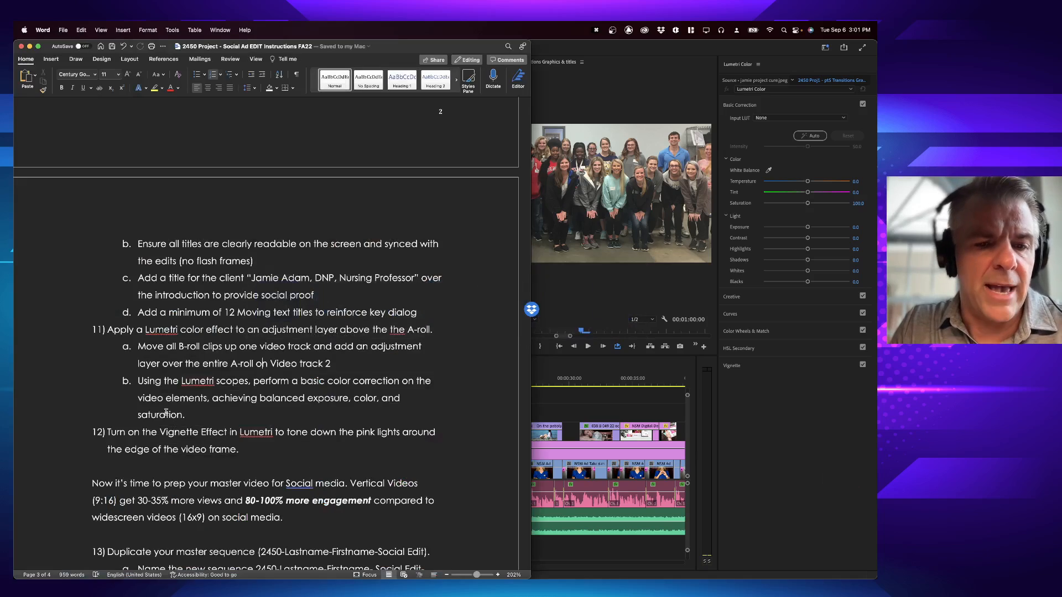
scroll(248, 444, "down", 5)
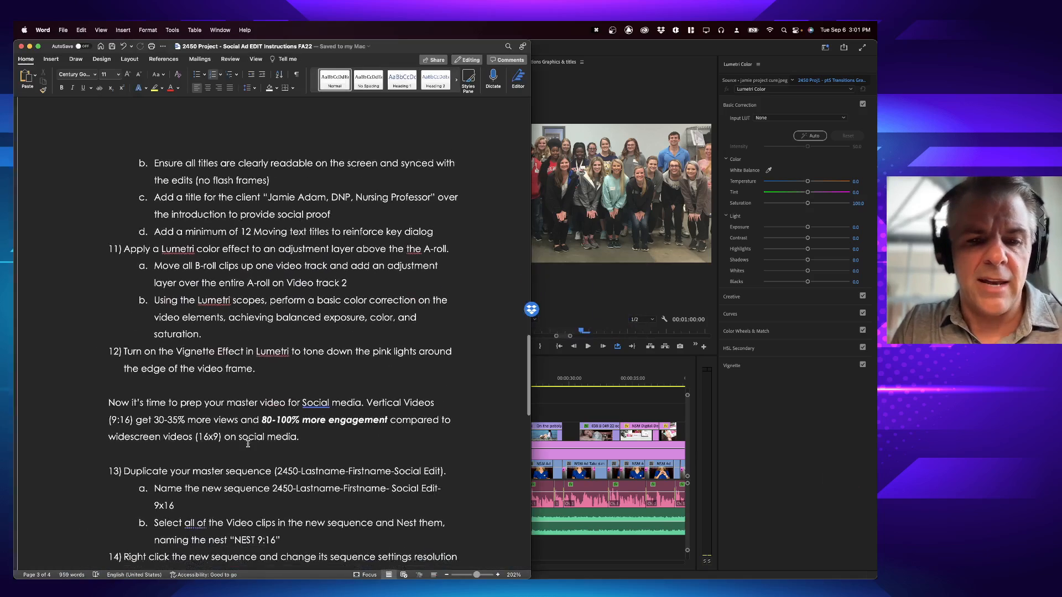
Return to Premiere Pro, go to the group photo at 00:00:22:08 and fit the whole sequence in the timeline
key("super+Tab")
left_click(471, 383)
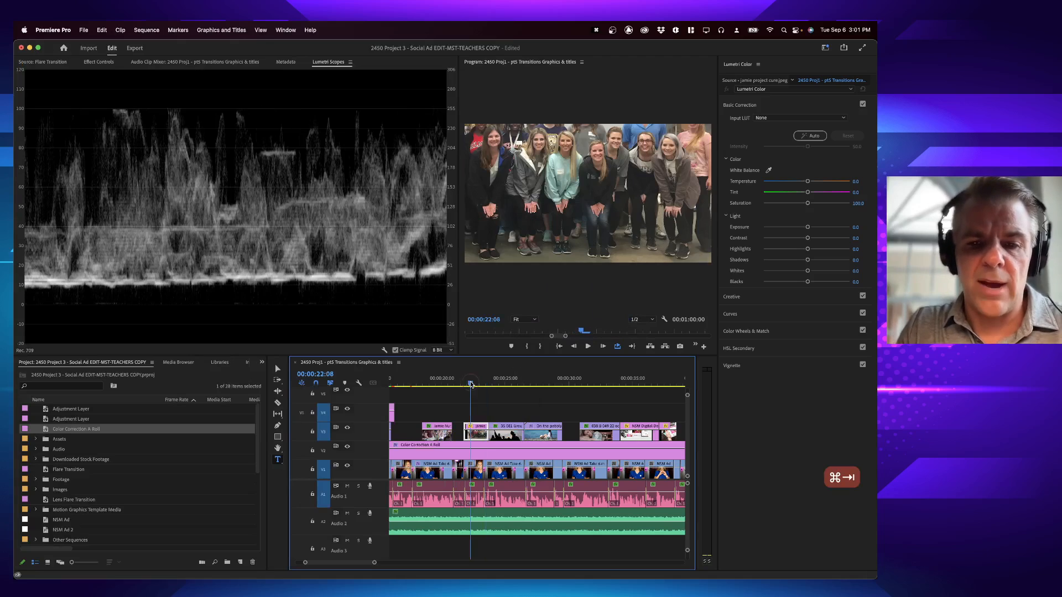
key("minus")
key("backslash")
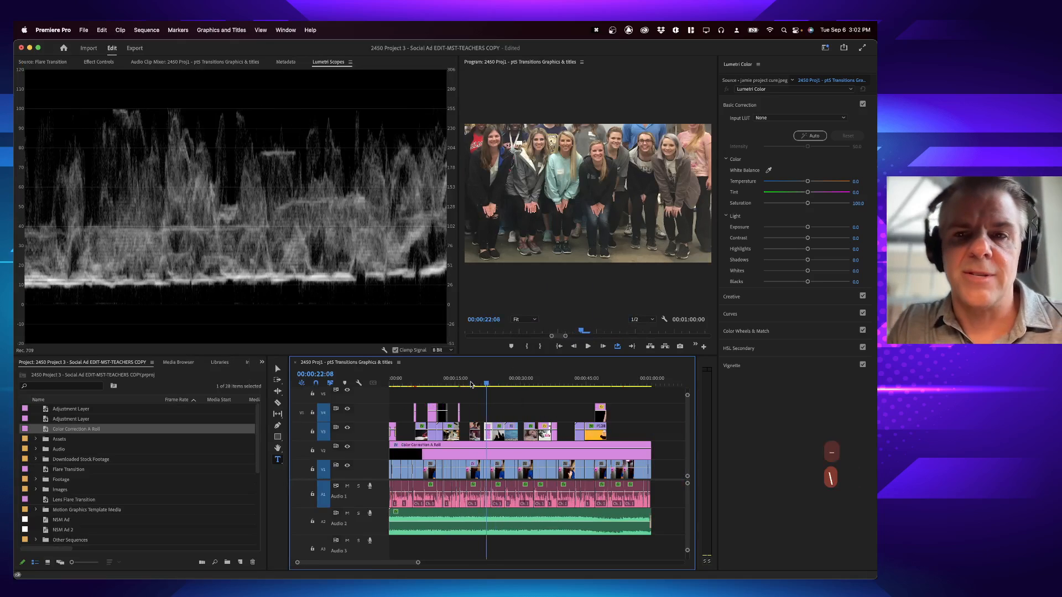